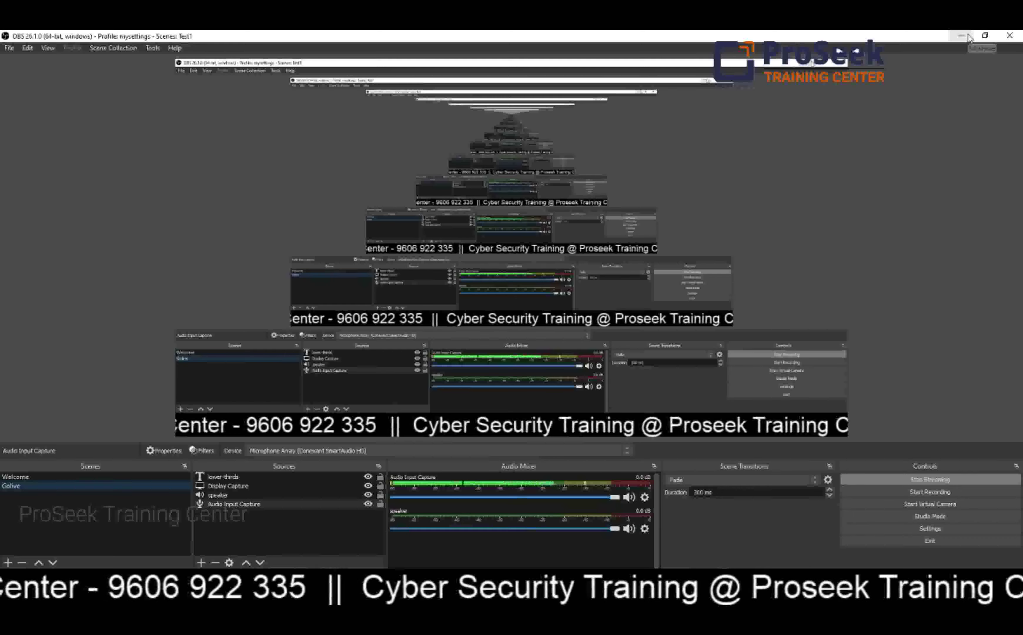
Minimize OBS Studio to reveal the empty Packet Tracer logical workspace.
{"action": "left_click", "coordinate": [968, 36]}
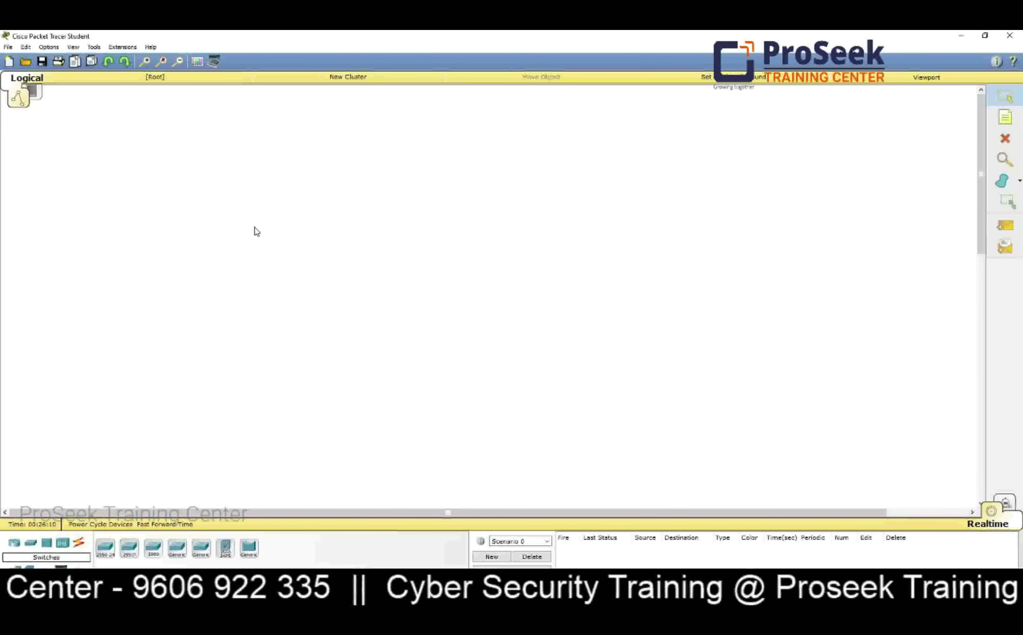
Check the Packet Tracer version in Help > About.
{"action": "left_click", "coordinate": [151, 47]}
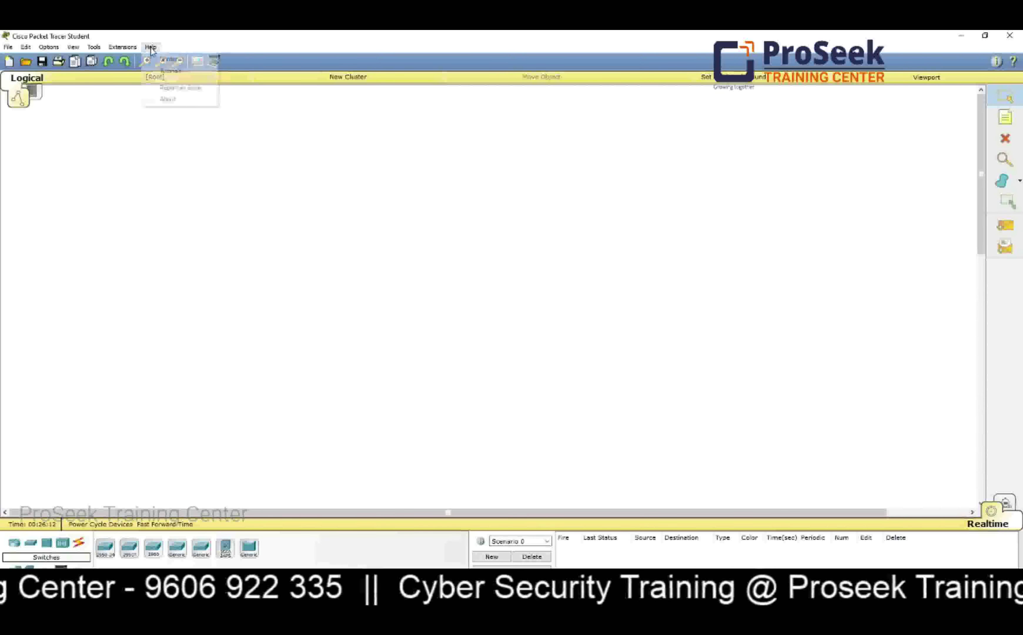
{"action": "left_click", "coordinate": [169, 99]}
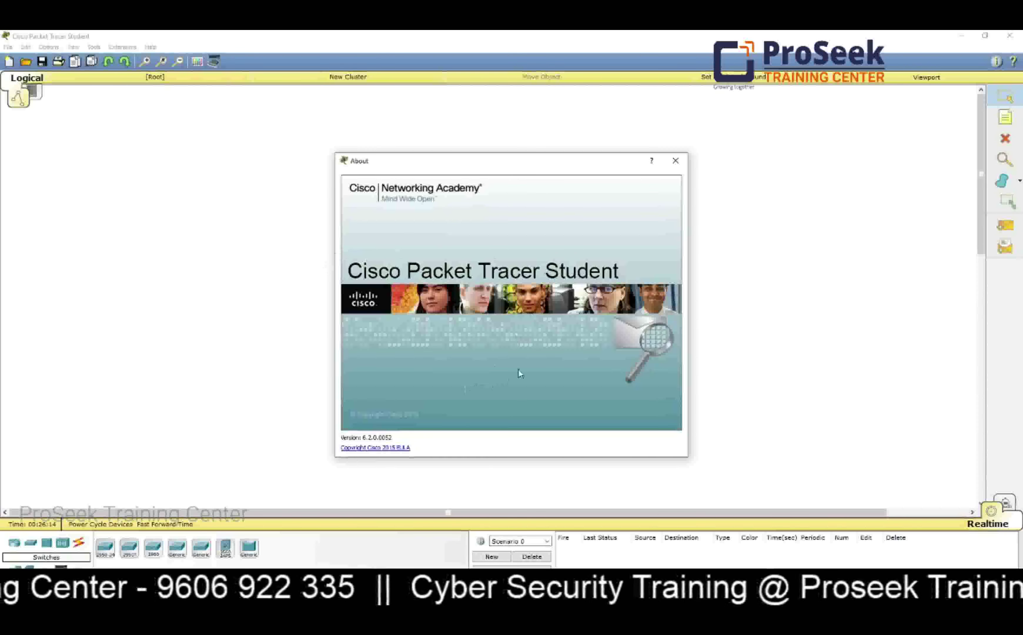
{"action": "left_click", "coordinate": [675, 161]}
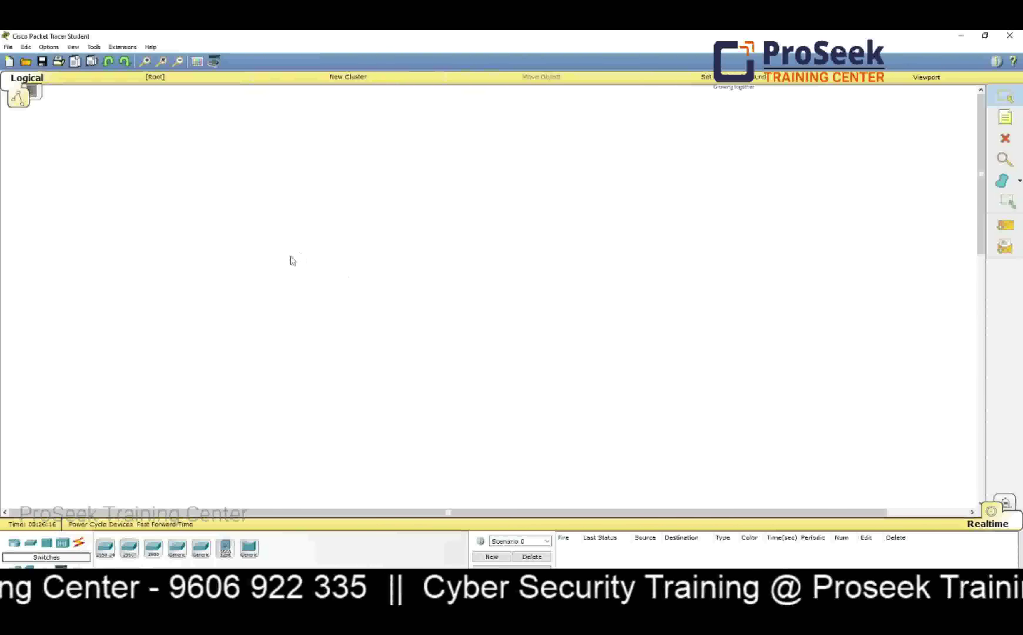
Place a 2950-24 switch, Switch0, with PCs PC0, PC1 and PC2 in a row beneath it.
{"action": "left_click", "coordinate": [105, 547]}
{"action": "left_click", "coordinate": [411, 254]}
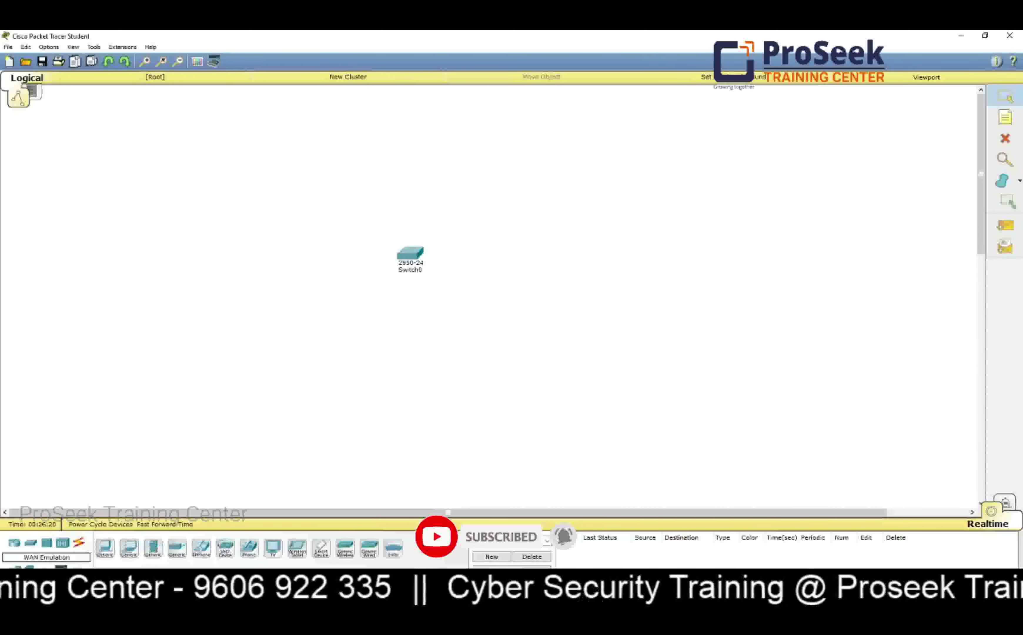
{"action": "left_click", "coordinate": [111, 556]}
{"action": "left_click", "coordinate": [342, 321]}
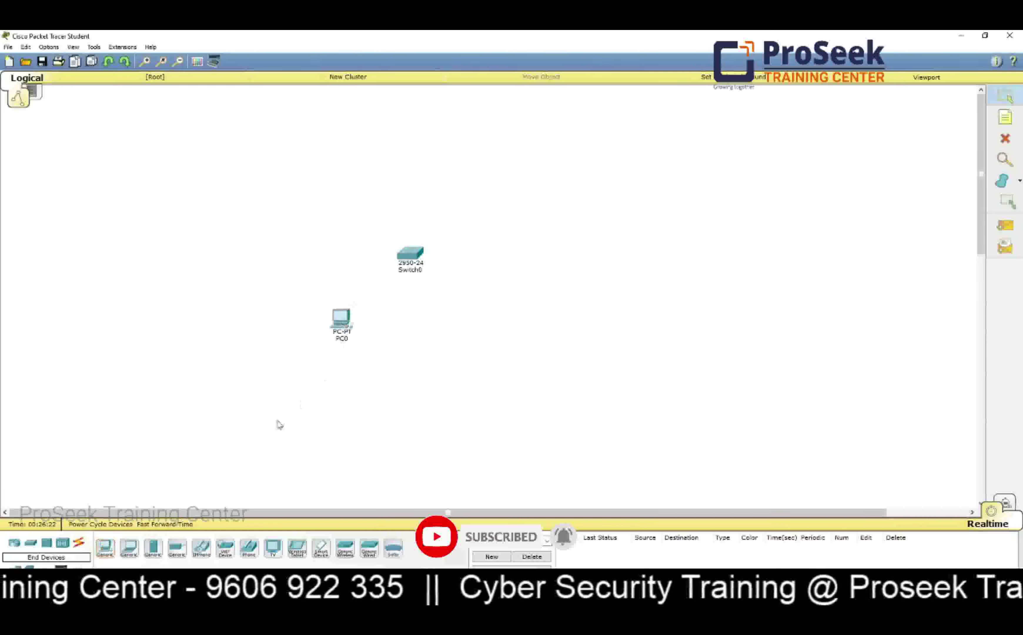
{"action": "left_click", "coordinate": [105, 548]}
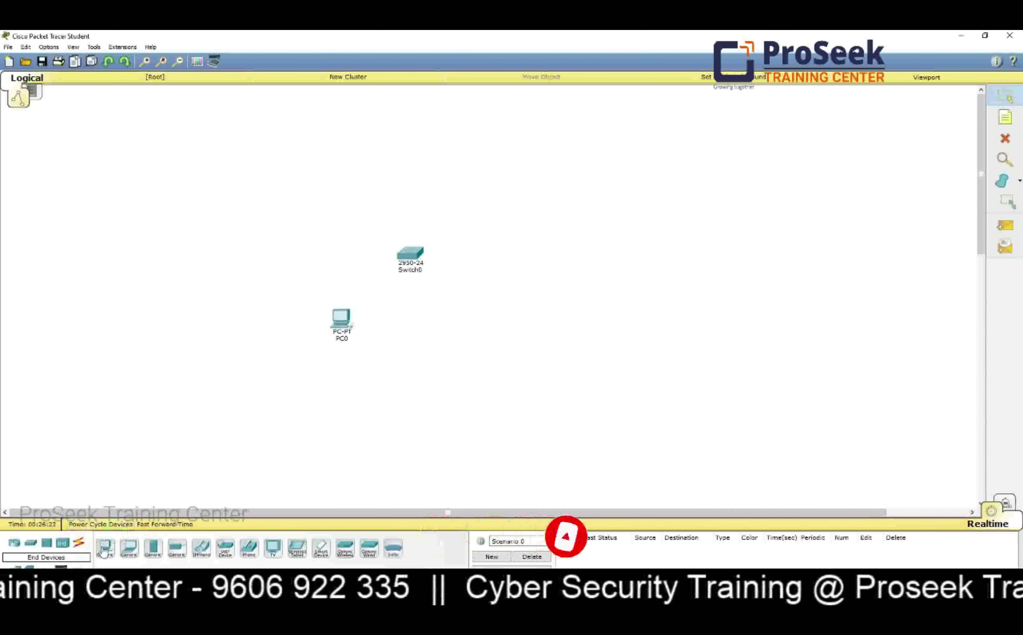
{"action": "left_click", "coordinate": [418, 321]}
{"action": "left_click", "coordinate": [105, 547]}
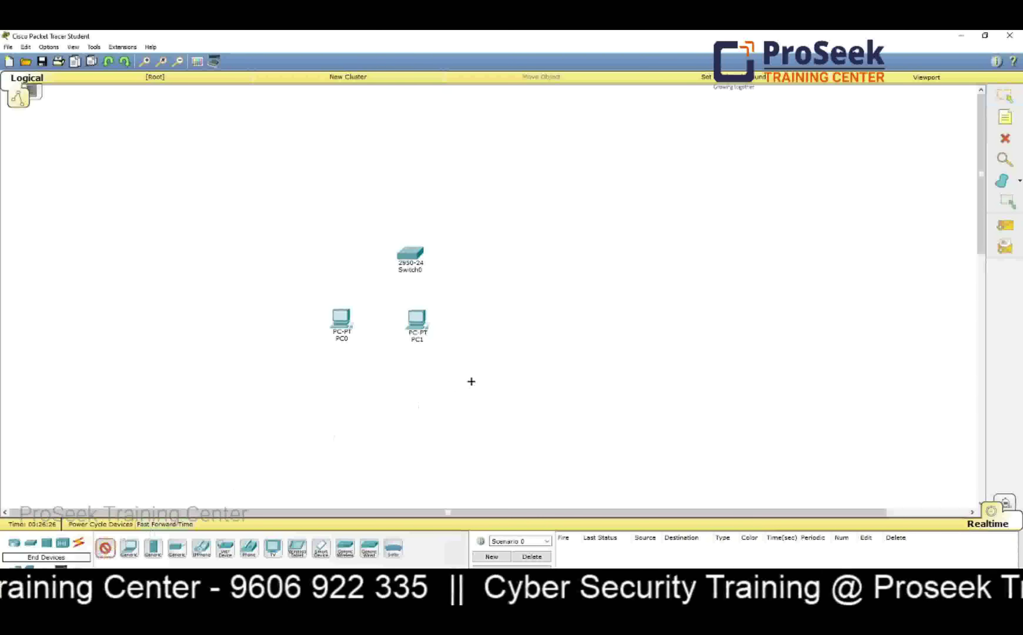
{"action": "left_click", "coordinate": [492, 322]}
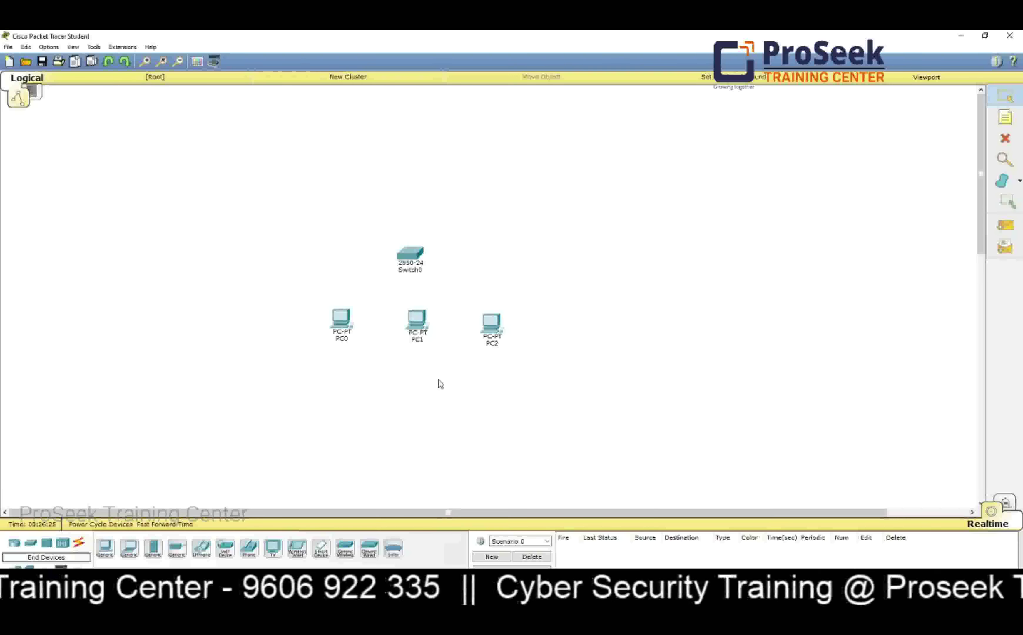
{"action": "left_click_drag", "start_coordinate": [412, 254], "coordinate": [427, 250]}
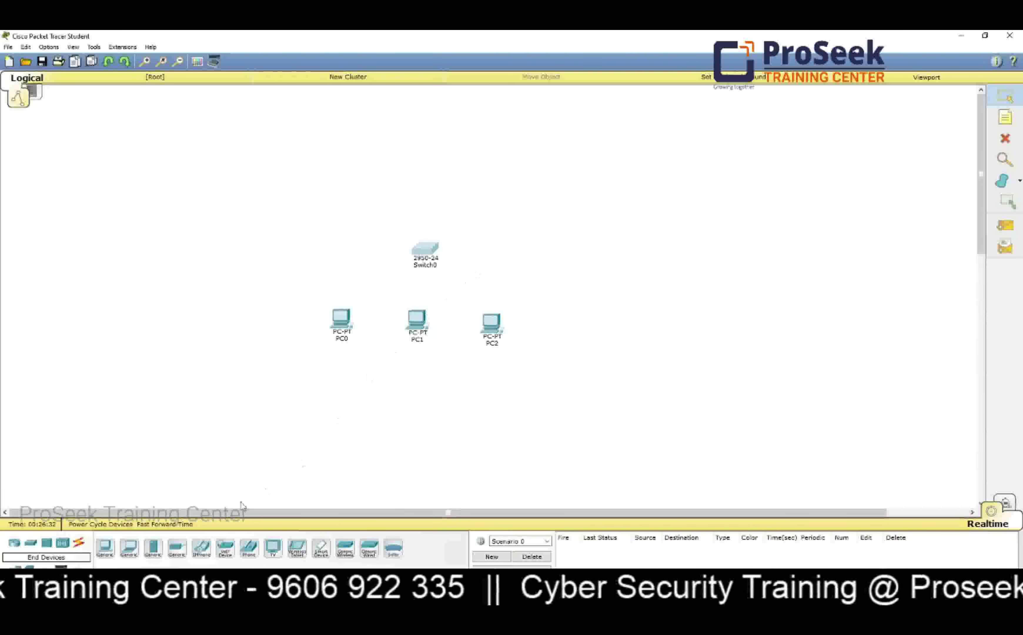
{"action": "left_click", "coordinate": [78, 544]}
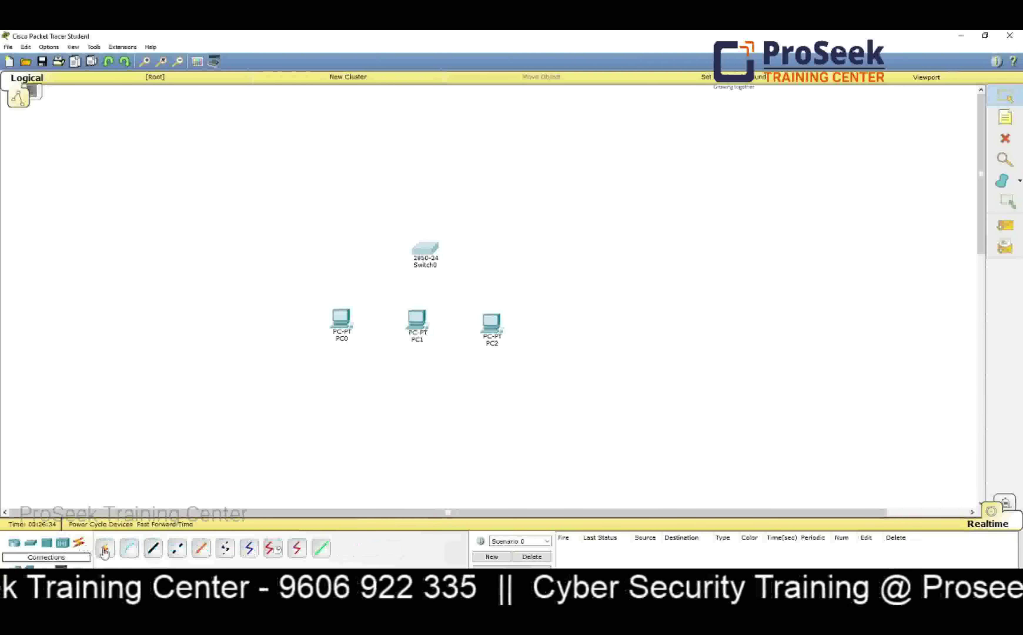
Cable PC0 FastEthernet0 to Switch0 Fa0/1 and PC1 to Fa0/6 with straight-through copper.
{"action": "left_click", "coordinate": [155, 554]}
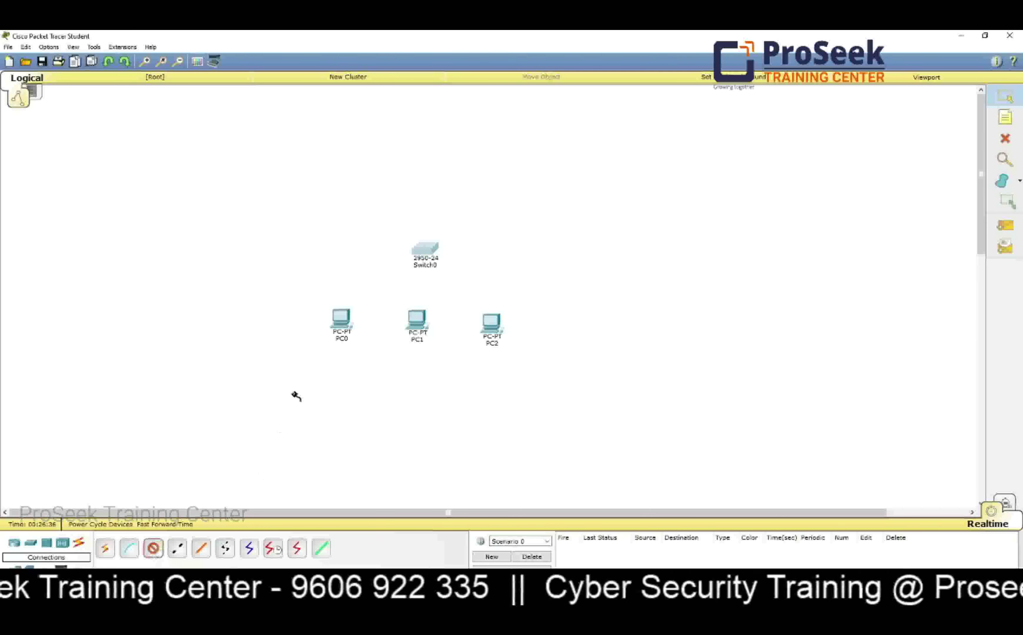
{"action": "left_click", "coordinate": [339, 320]}
{"action": "left_click", "coordinate": [362, 336]}
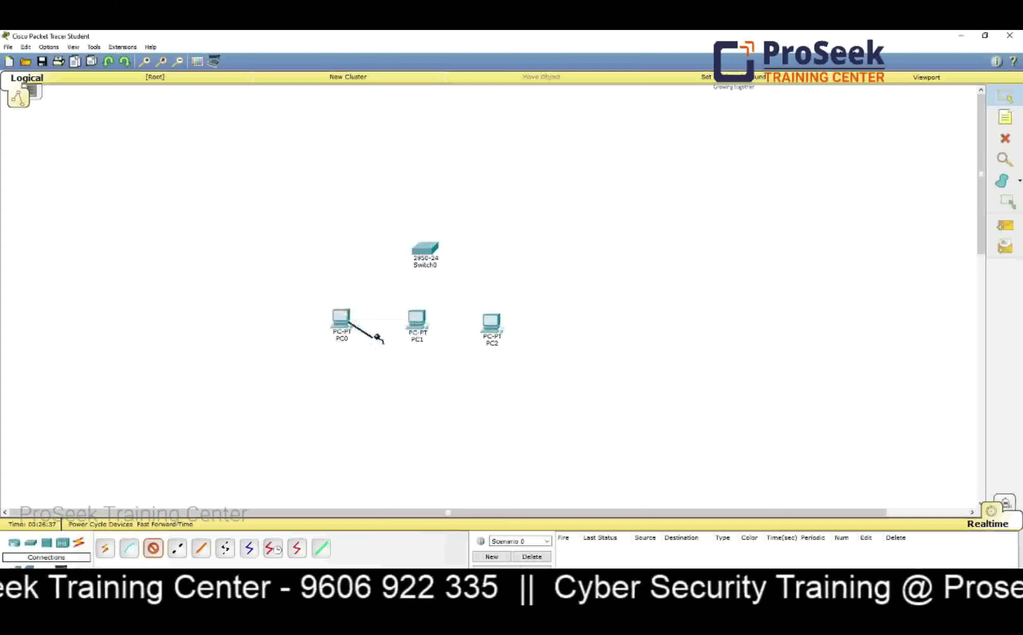
{"action": "left_click", "coordinate": [425, 249]}
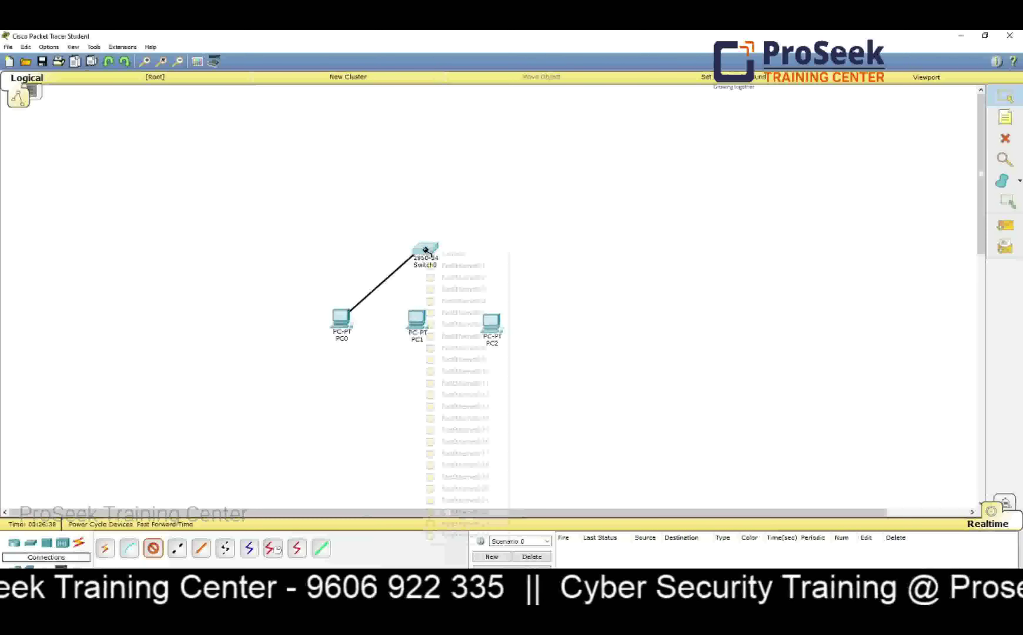
{"action": "left_click", "coordinate": [496, 268]}
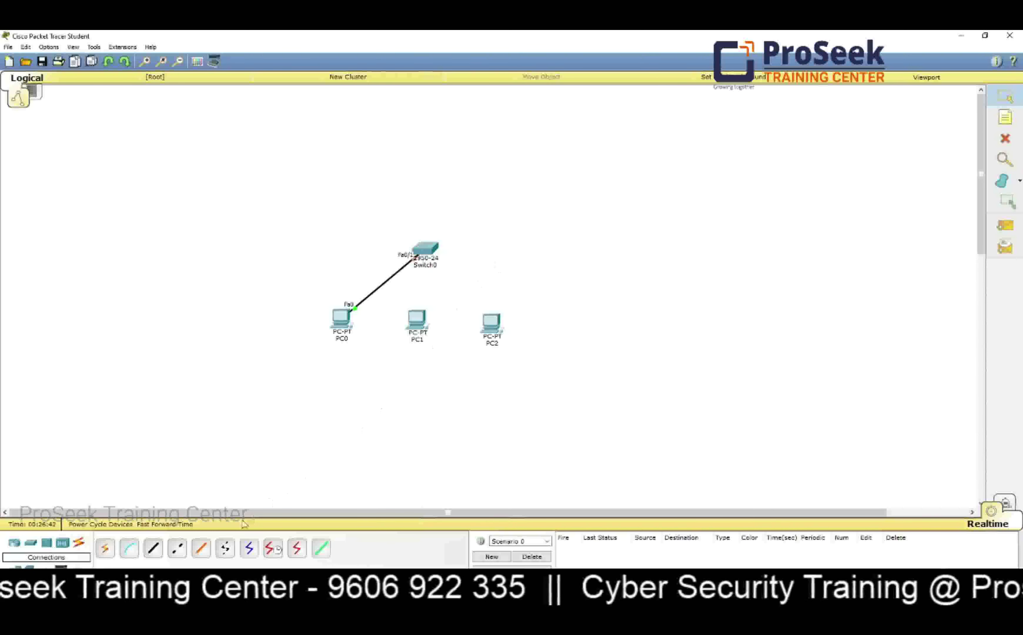
{"action": "left_click", "coordinate": [152, 548]}
{"action": "left_click", "coordinate": [417, 322]}
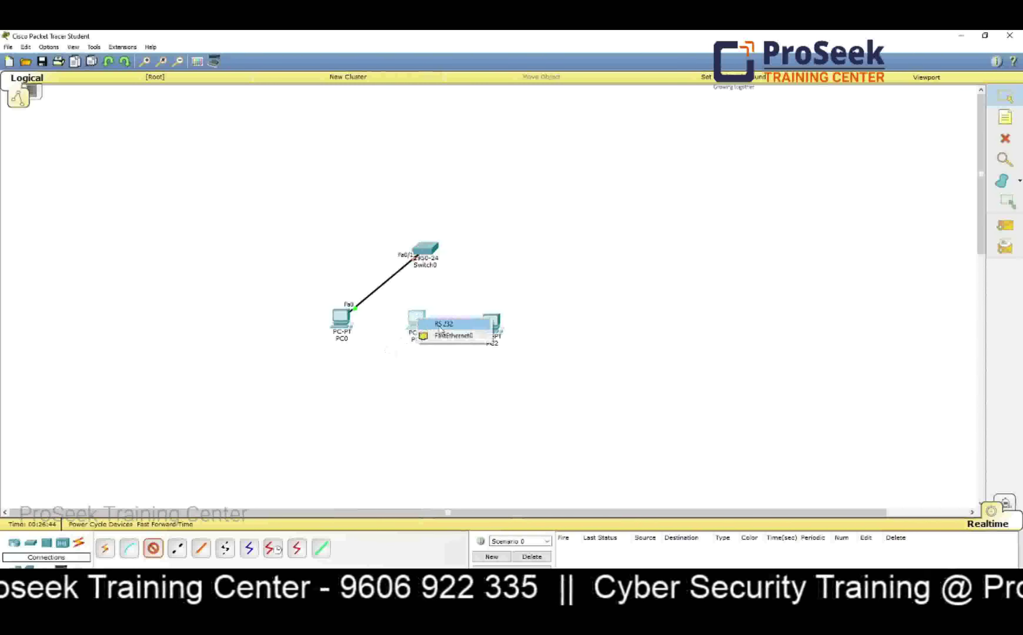
{"action": "left_click", "coordinate": [461, 339]}
{"action": "left_click", "coordinate": [425, 249]}
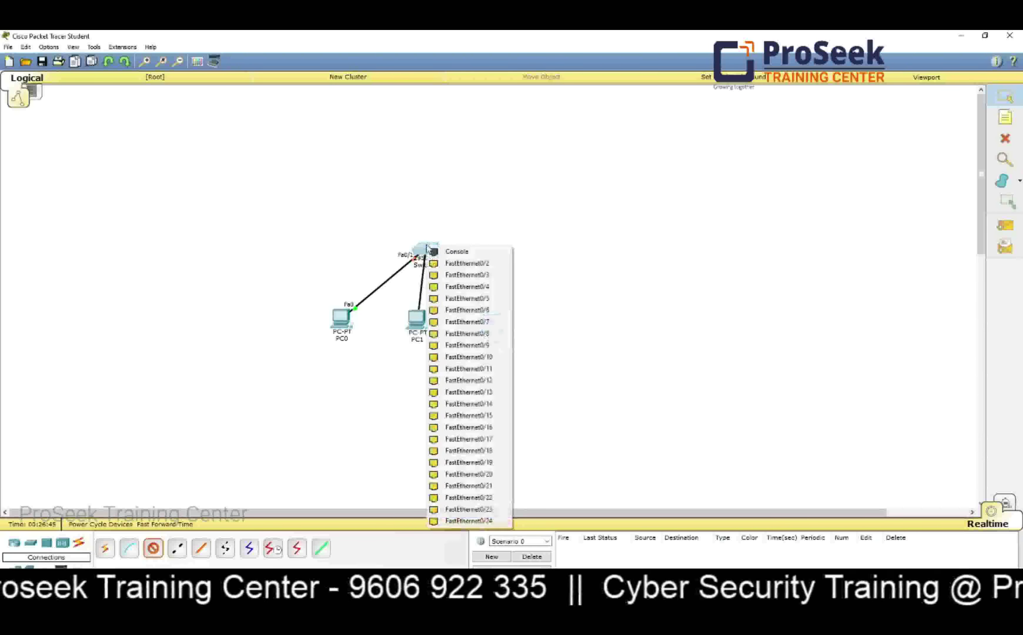
{"action": "left_click", "coordinate": [500, 310]}
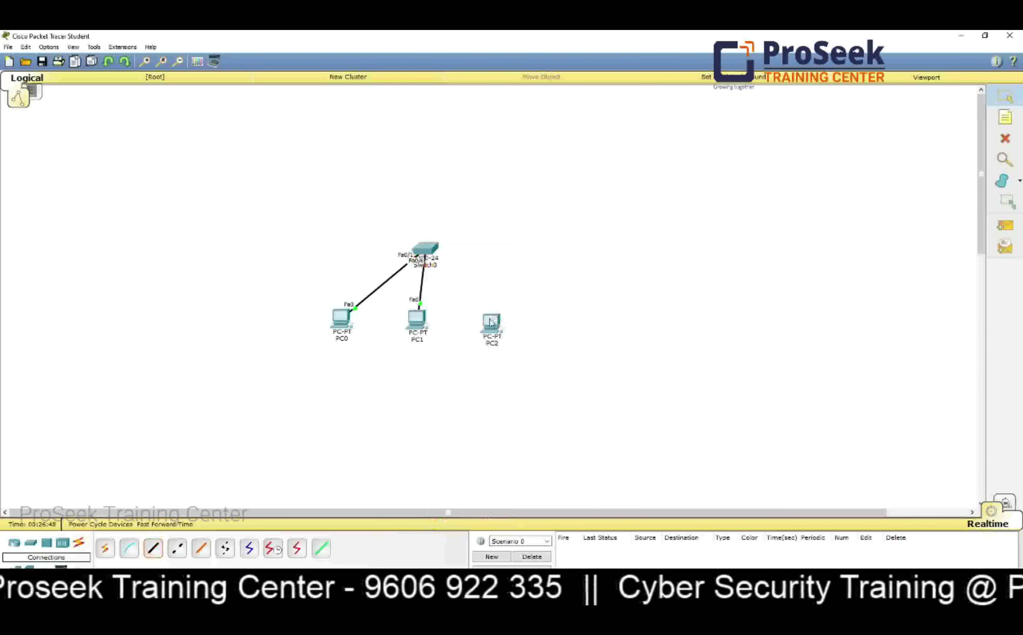
Cable PC2 to Switch0 Fa0/11 and start a note right of the network.
{"action": "left_click", "coordinate": [152, 548]}
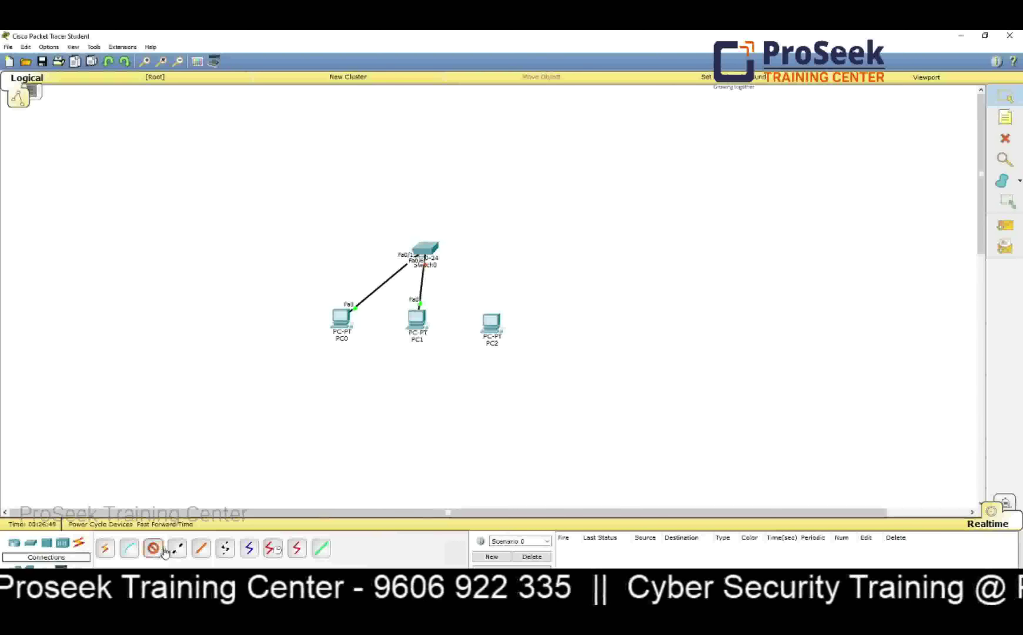
{"action": "left_click", "coordinate": [492, 326]}
{"action": "left_click", "coordinate": [528, 345]}
{"action": "left_click", "coordinate": [424, 250]}
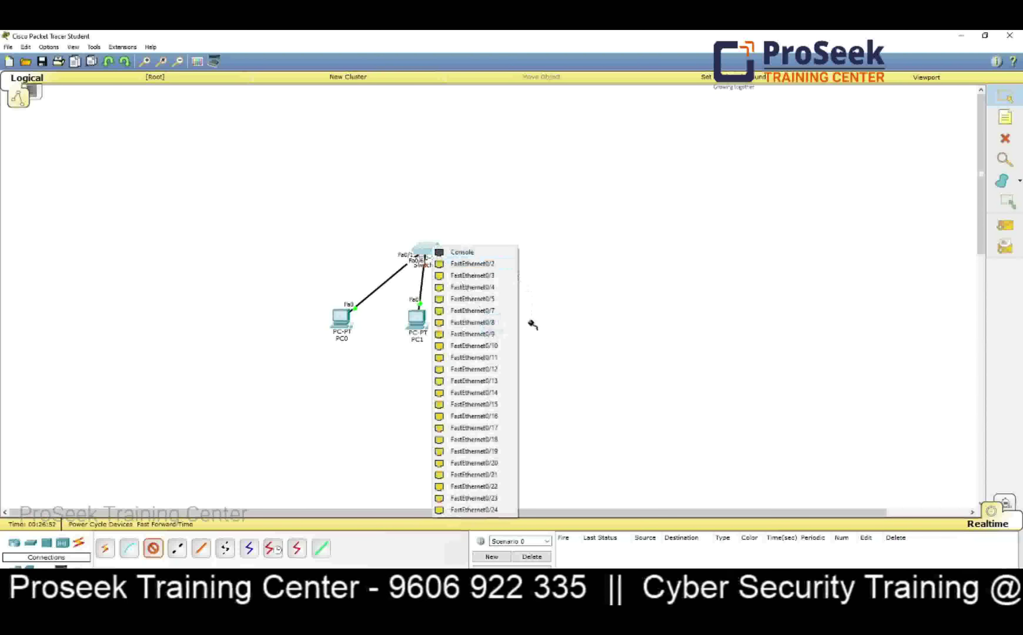
{"action": "left_click", "coordinate": [512, 357]}
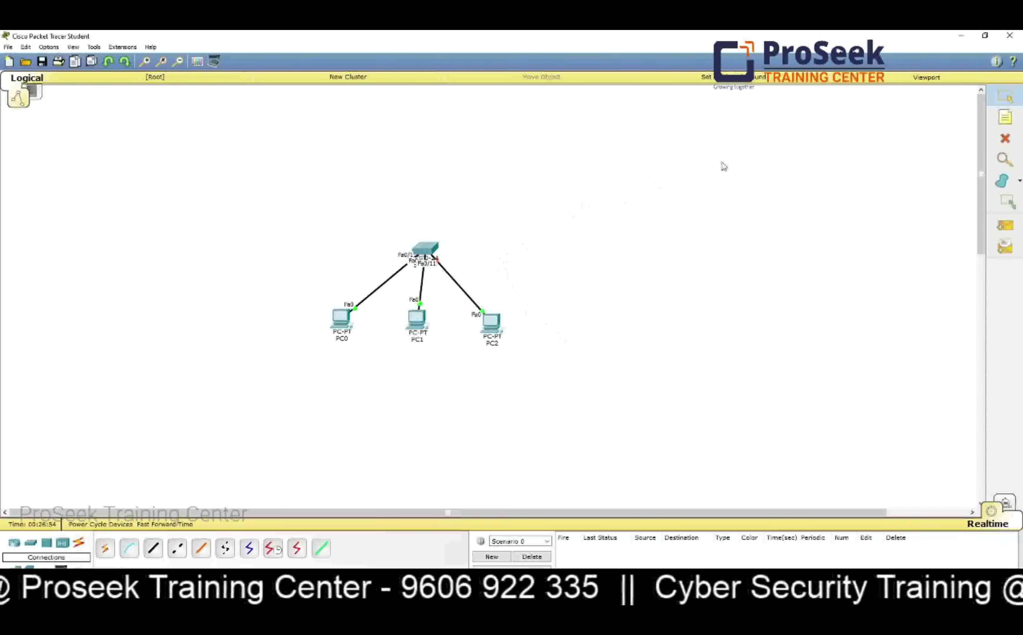
{"action": "left_click", "coordinate": [1004, 119]}
{"action": "left_click", "coordinate": [626, 194]}
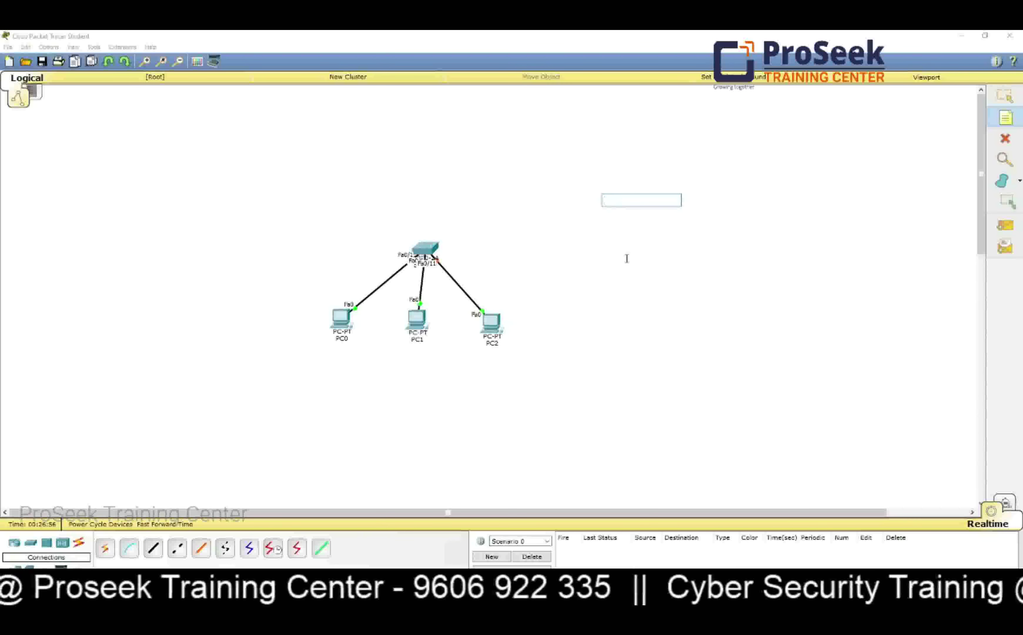
Write the note 'Fa0/1-5 - VLAN 10, Fa0/6-10 - VLAN 20, Fa0/11-15 - VLAN30', move it below the PCs.
{"action": "type", "text": "Fa0/1"}
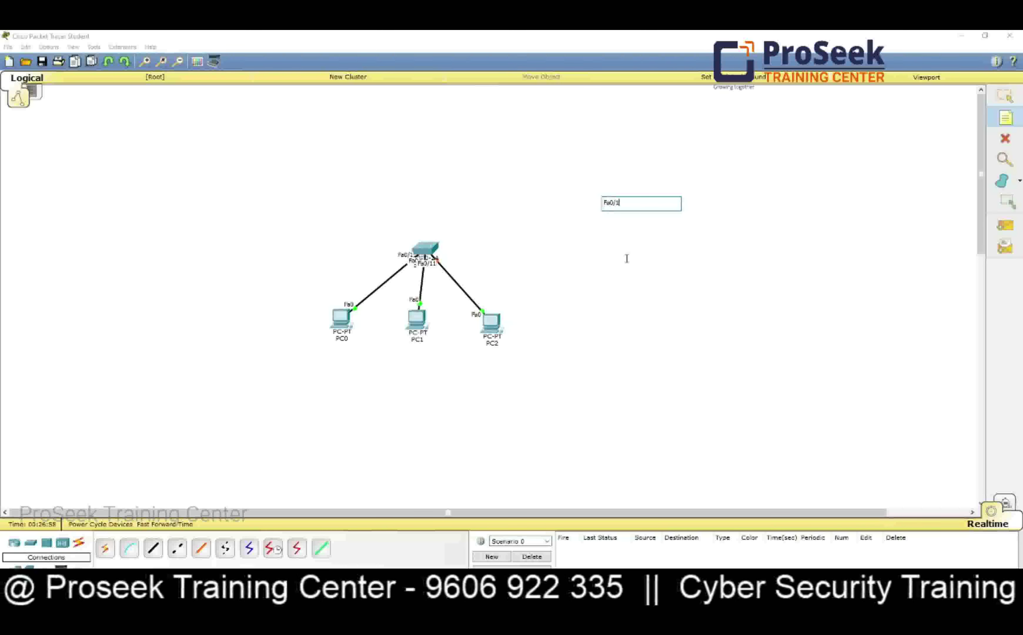
{"action": "type", "text": "-5 -"}
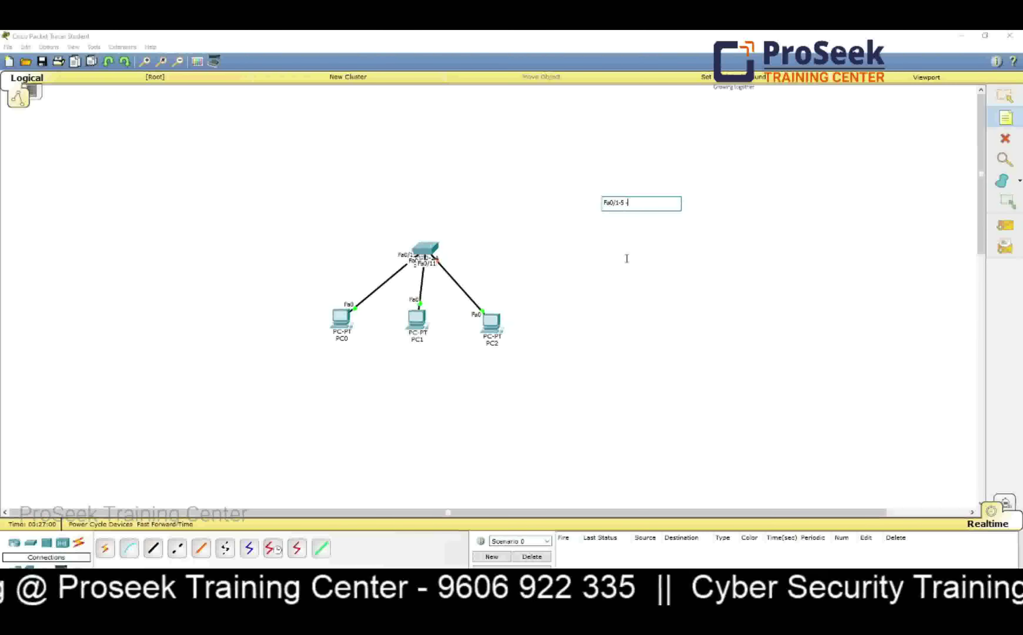
{"action": "type", "text": " VLAN 10"}
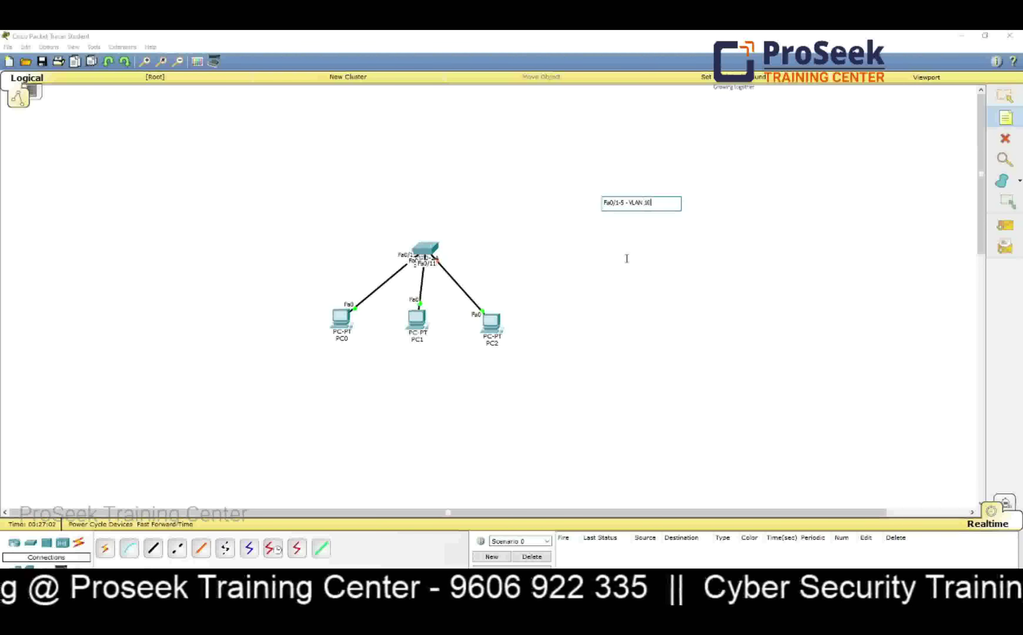
{"action": "key", "text": "Return"}
{"action": "type", "text": "Fa0/"}
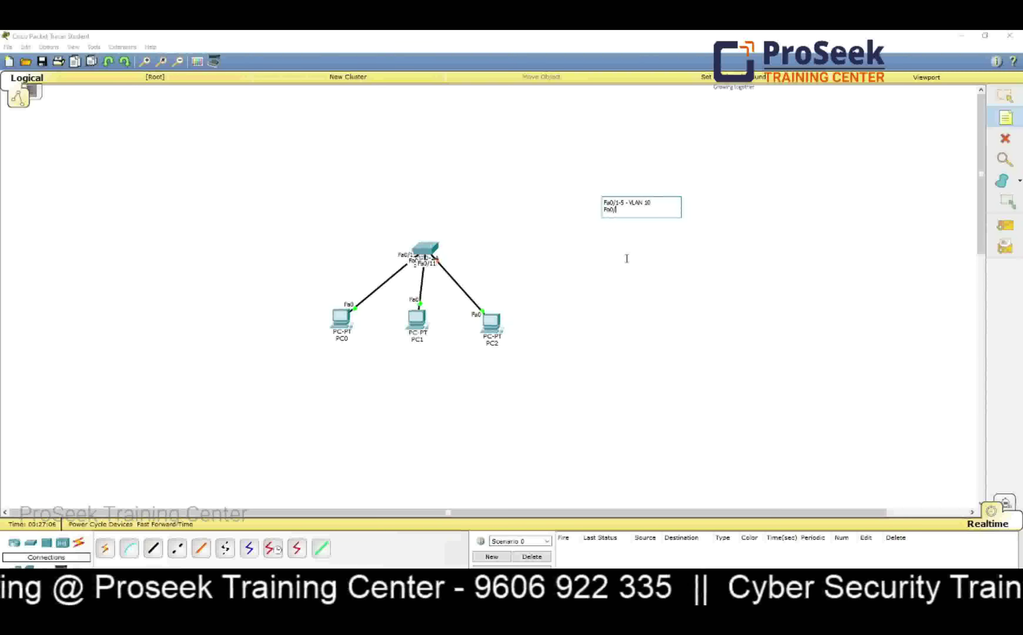
{"action": "type", "text": "1-5 - VLAN 10 Fa0/"}
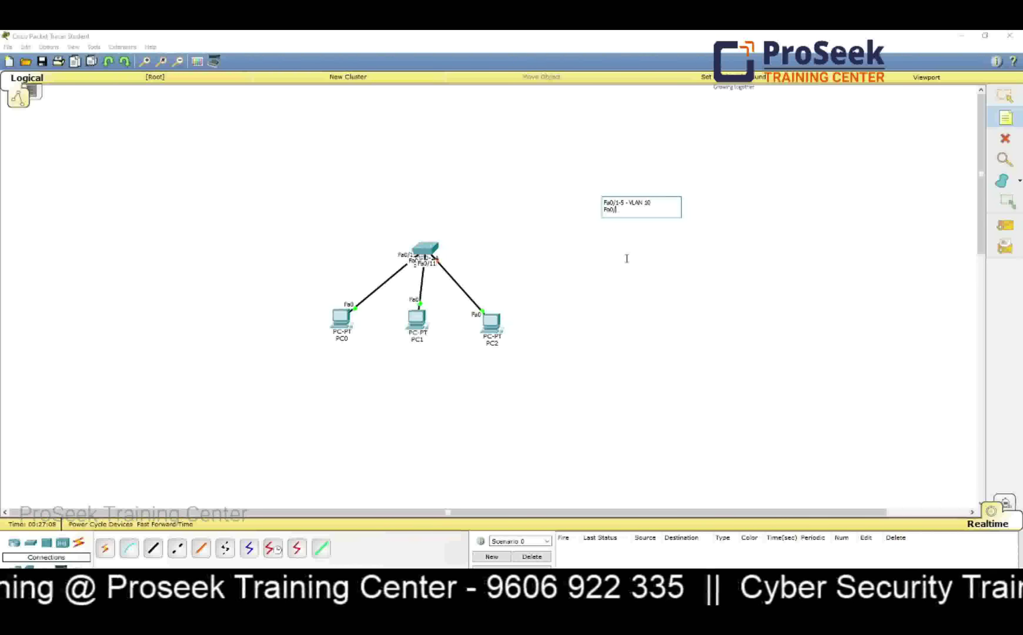
{"action": "type", "text": "6-10"}
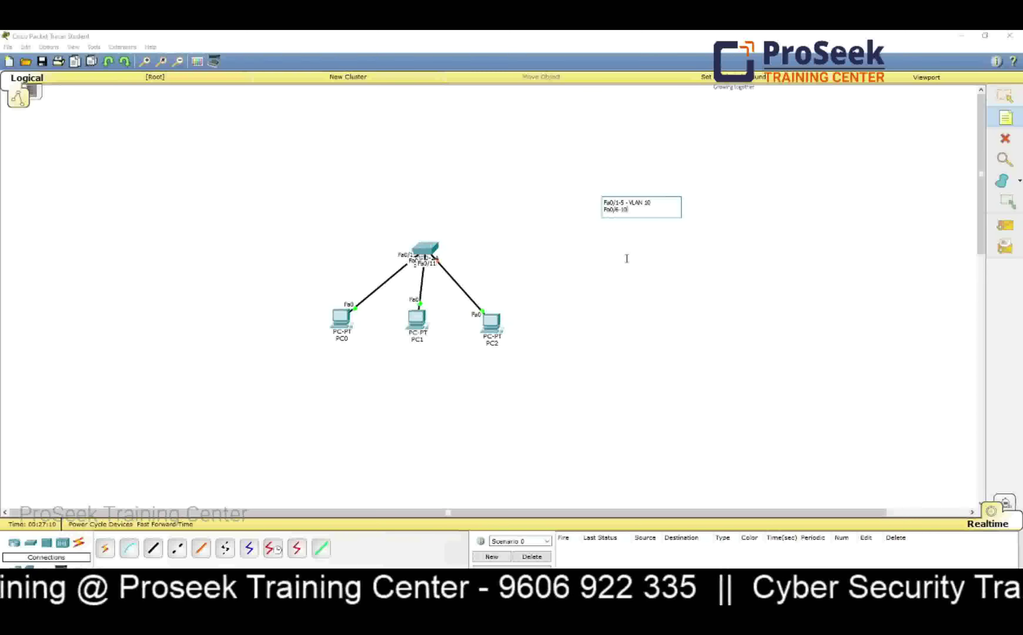
{"action": "type", "text": " -"}
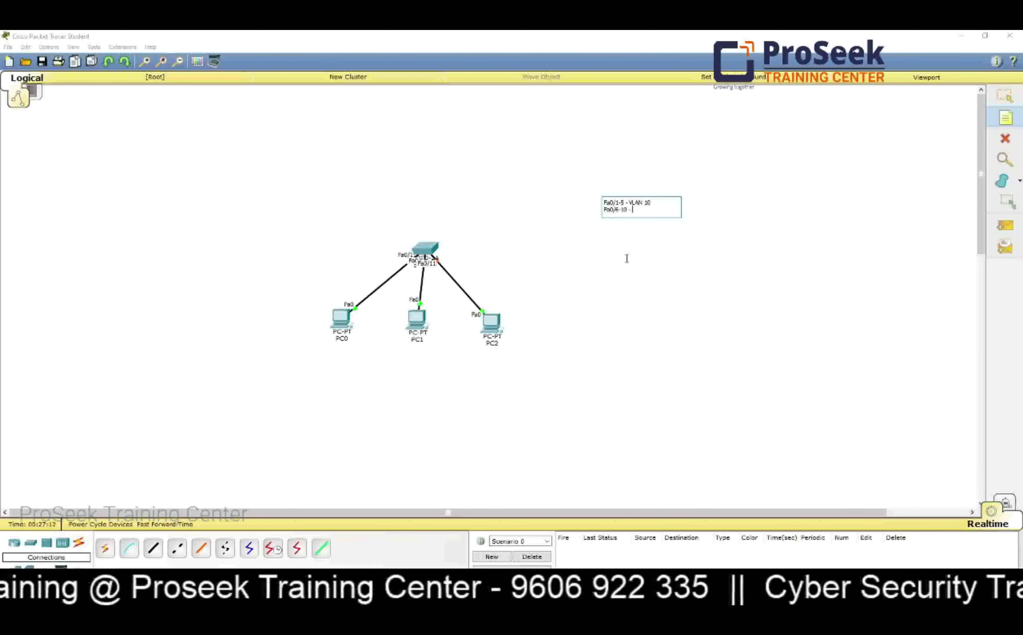
{"action": "type", "text": " VLAN 20"}
{"action": "key", "text": "Return"}
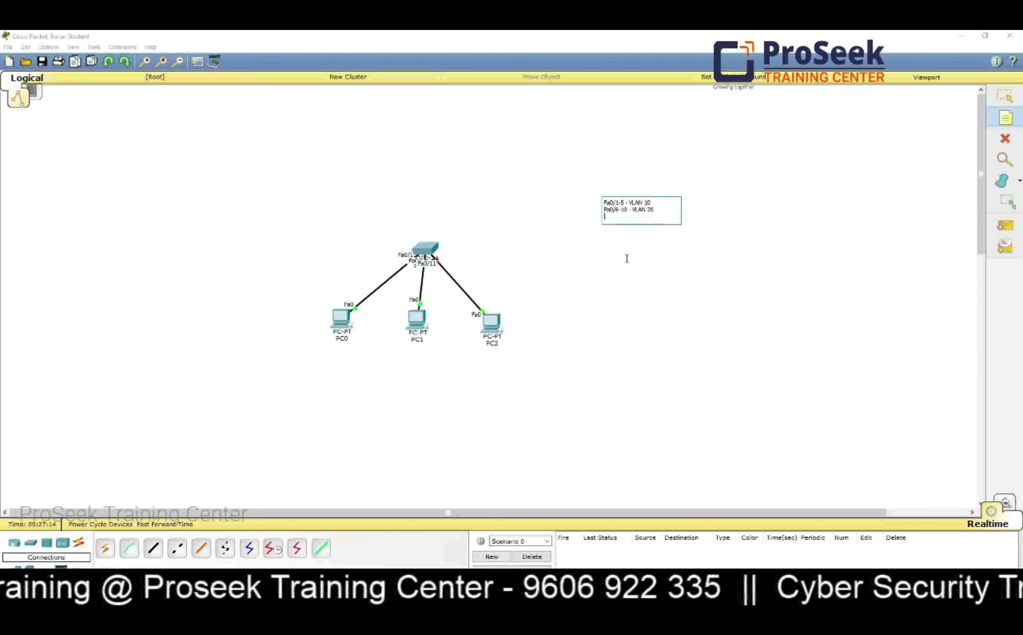
{"action": "type", "text": "Fa0/"}
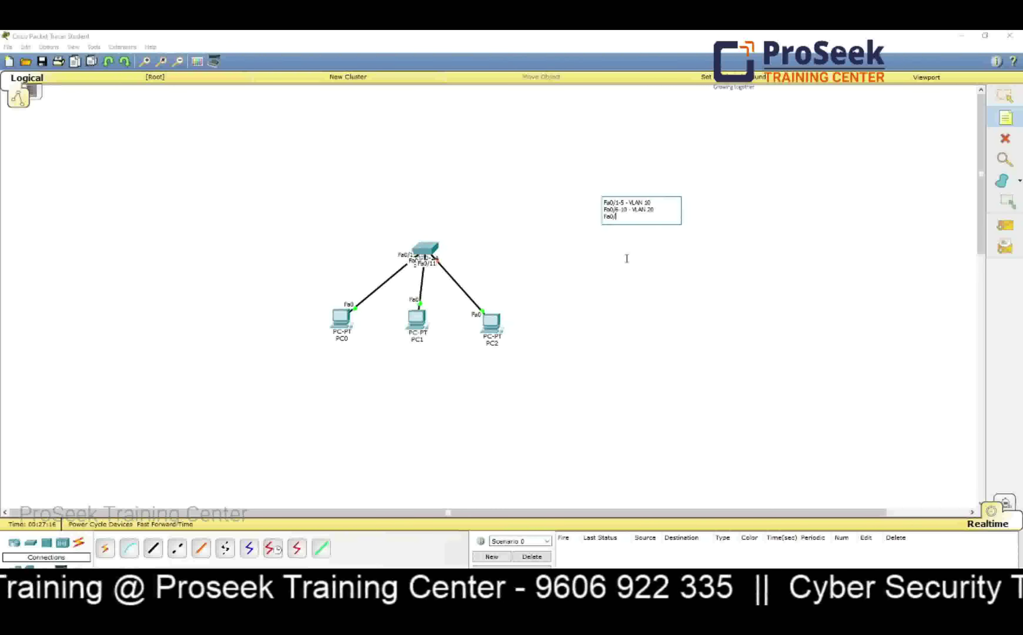
{"action": "type", "text": "11-15"}
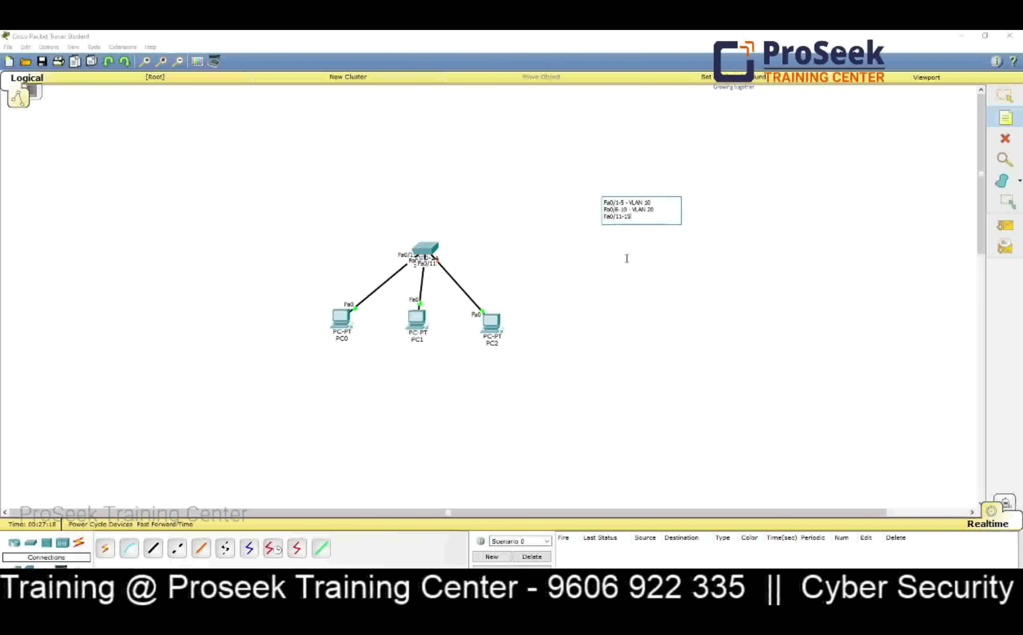
{"action": "type", "text": " - VLAN30"}
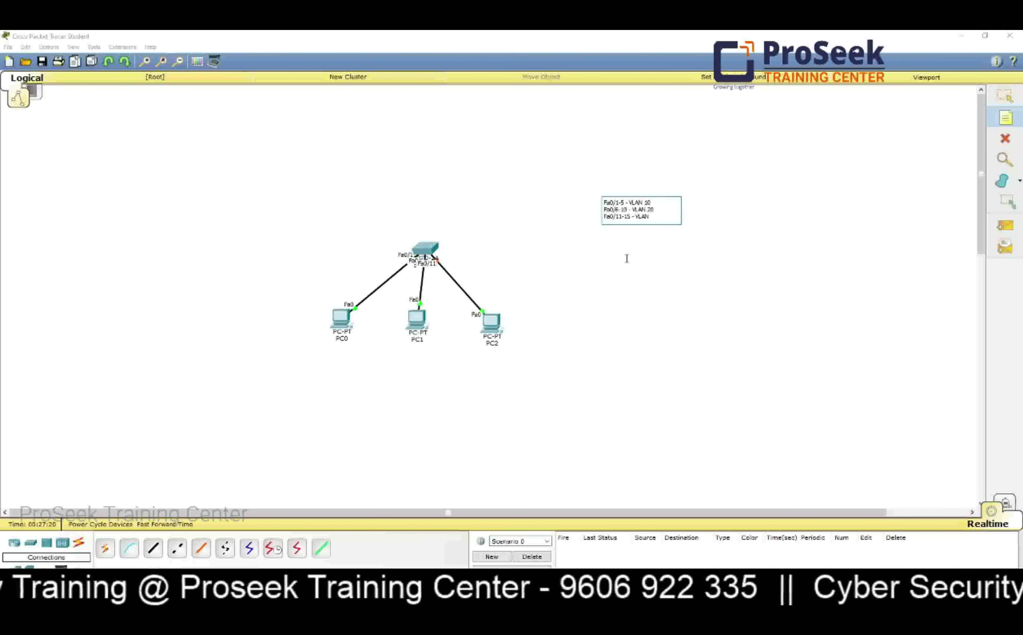
{"action": "left_click", "coordinate": [626, 259]}
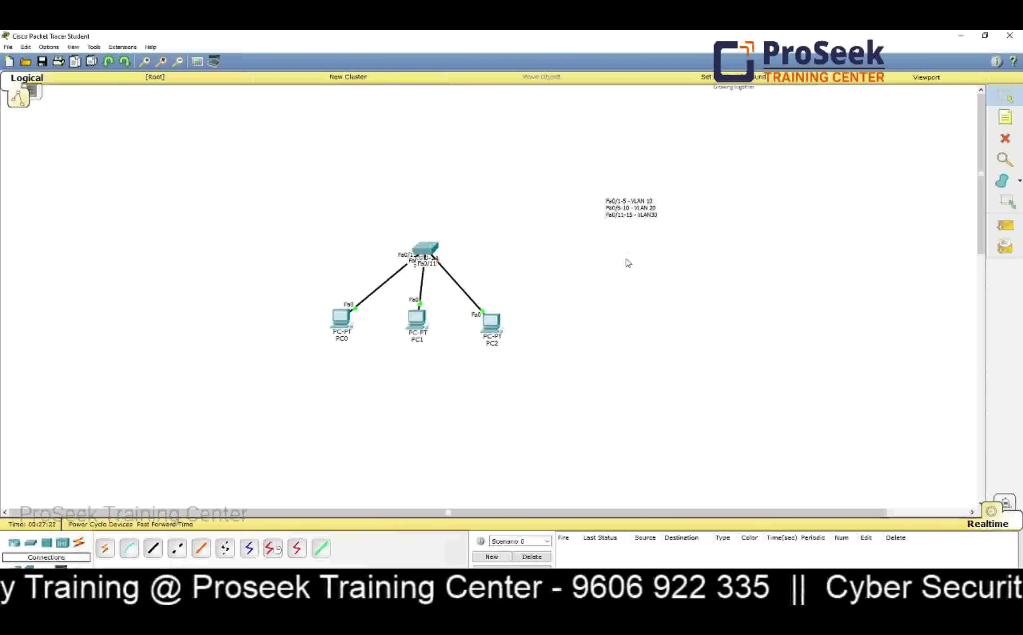
{"action": "left_click_drag", "start_coordinate": [632, 209], "coordinate": [386, 393]}
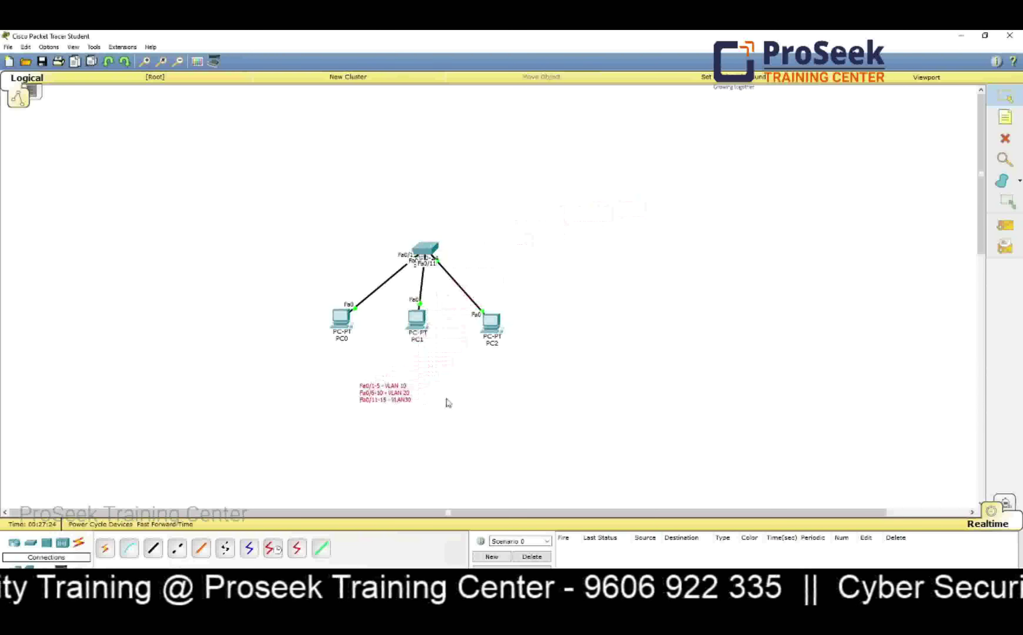
{"action": "double_click", "coordinate": [425, 249]}
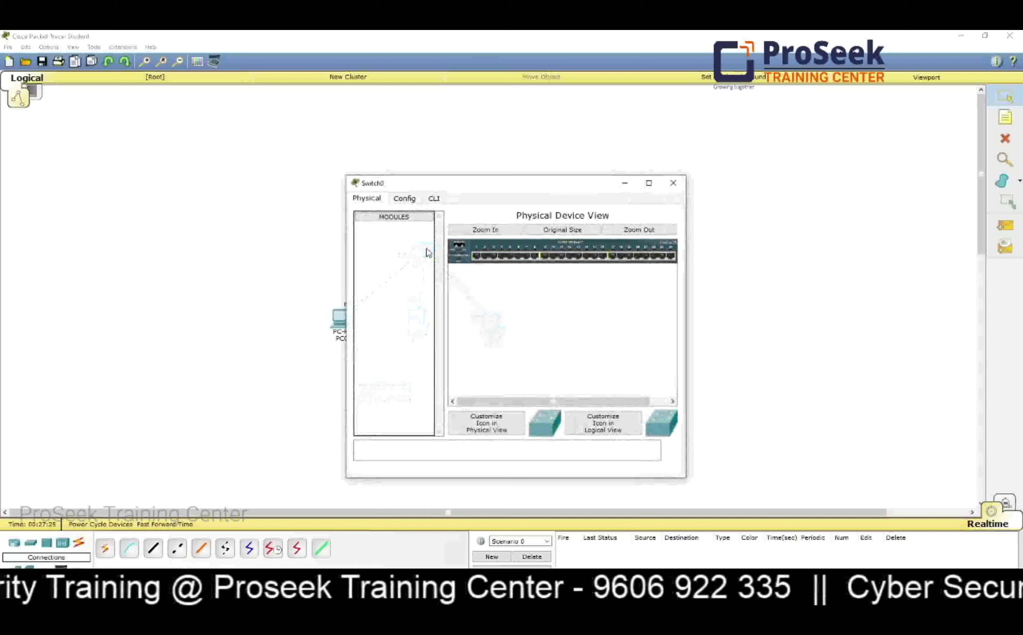
In Switch0's maximized CLI, enter privileged and config mode and set hostname SW1.
{"action": "left_click", "coordinate": [434, 198]}
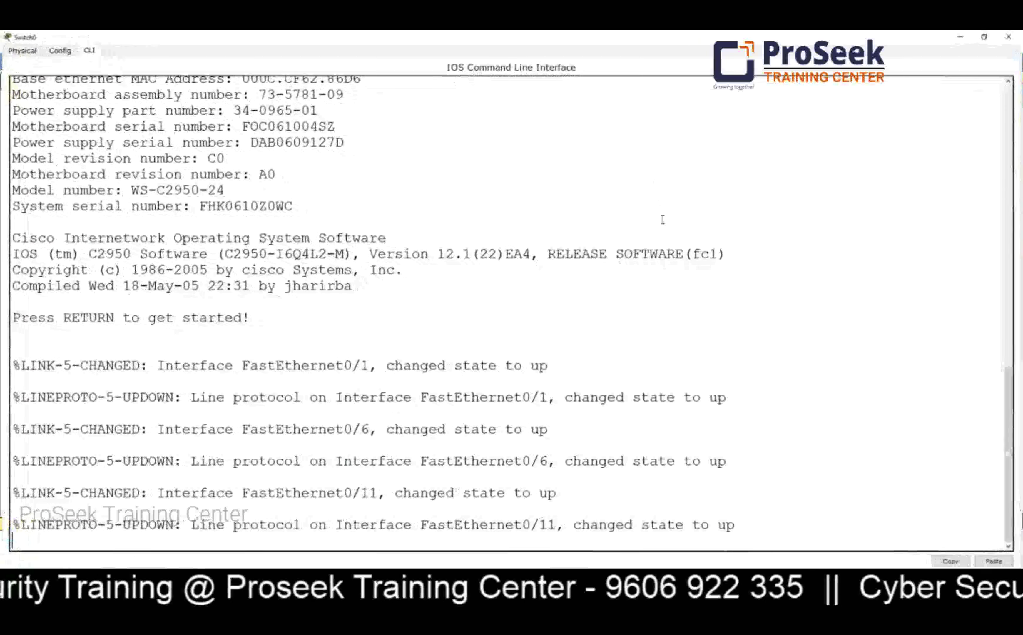
{"action": "left_click", "coordinate": [649, 183]}
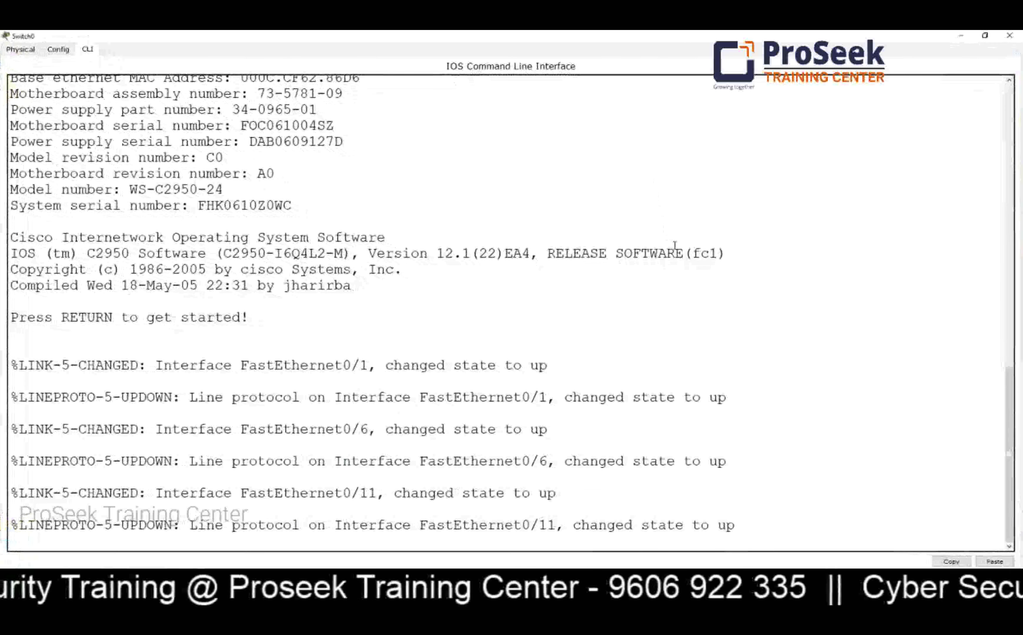
{"action": "key", "text": "Return"}
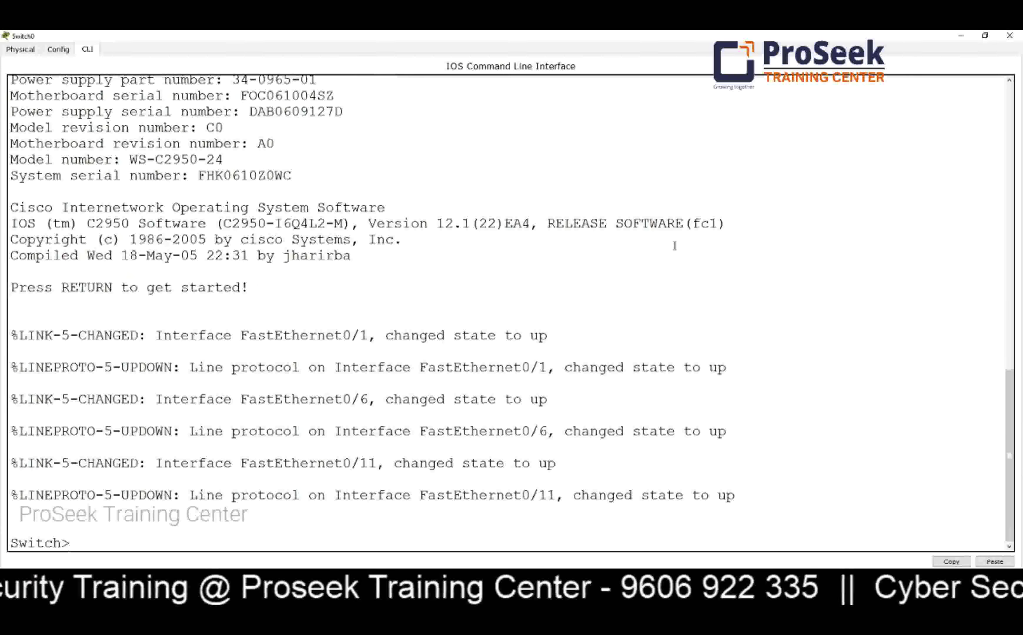
{"action": "type", "text": "en"}
{"action": "key", "text": "Return"}
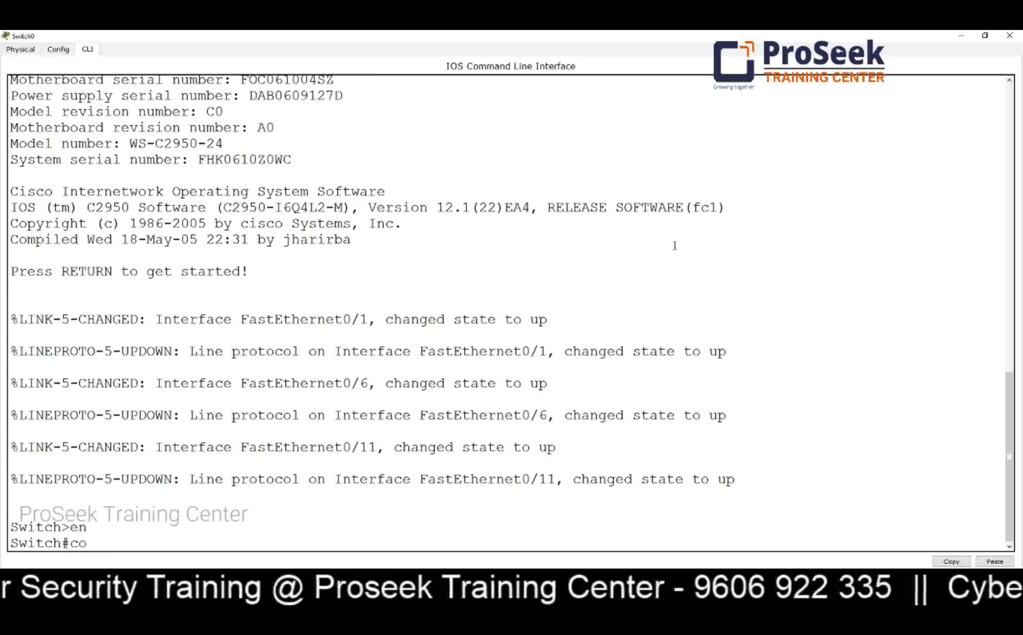
{"action": "key", "text": "Return"}
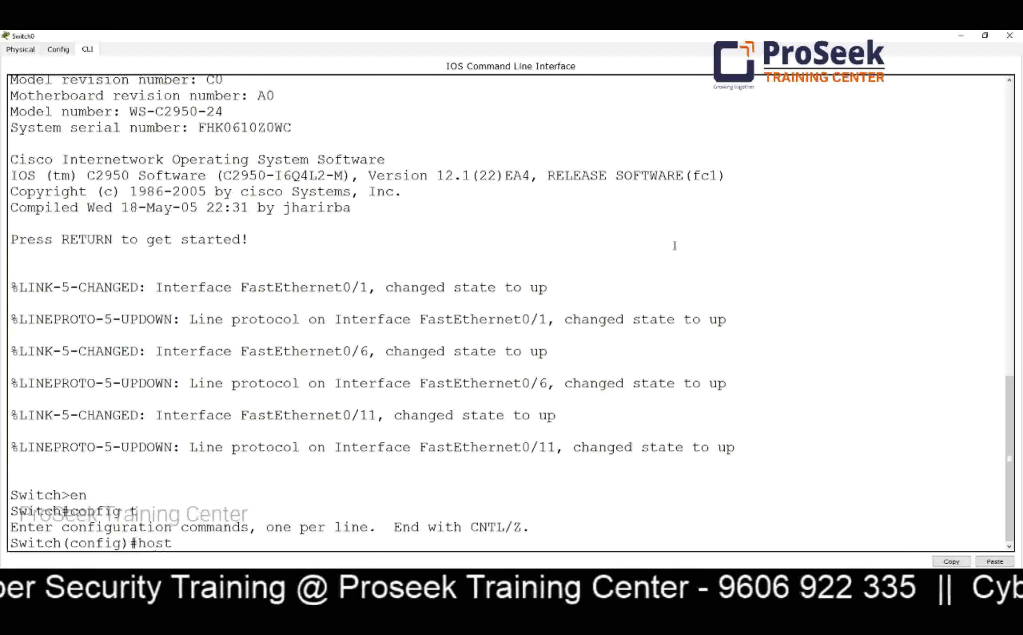
{"action": "type", "text": "host SW1"}
{"action": "key", "text": "Return"}
Show the VLAN table and highlight ports Fa0/1–Fa0/24 in default VLAN 1.
{"action": "type", "text": "vlan"}
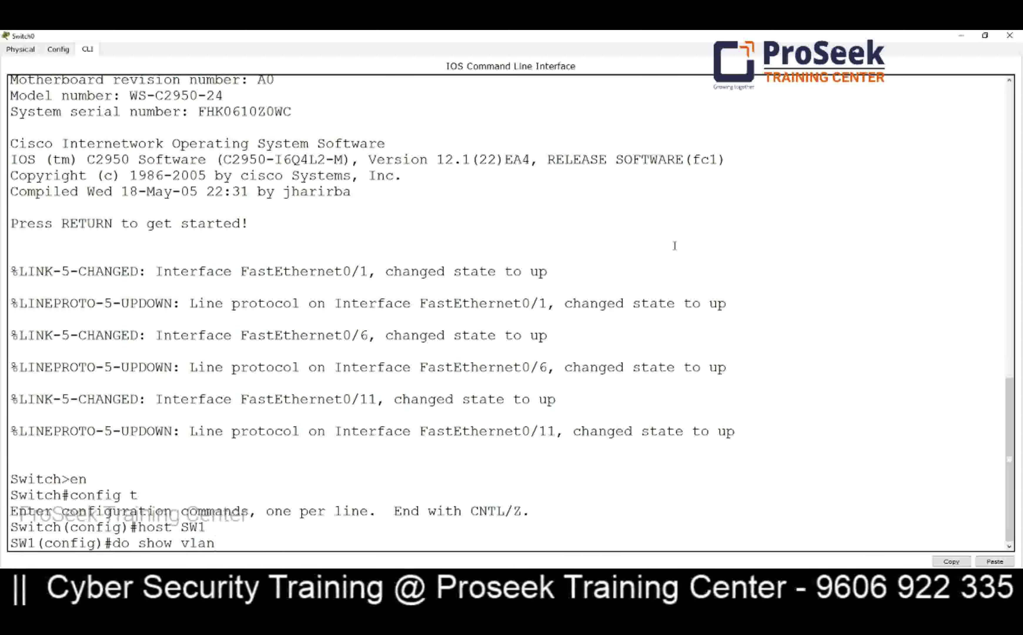
{"action": "key", "text": "Return"}
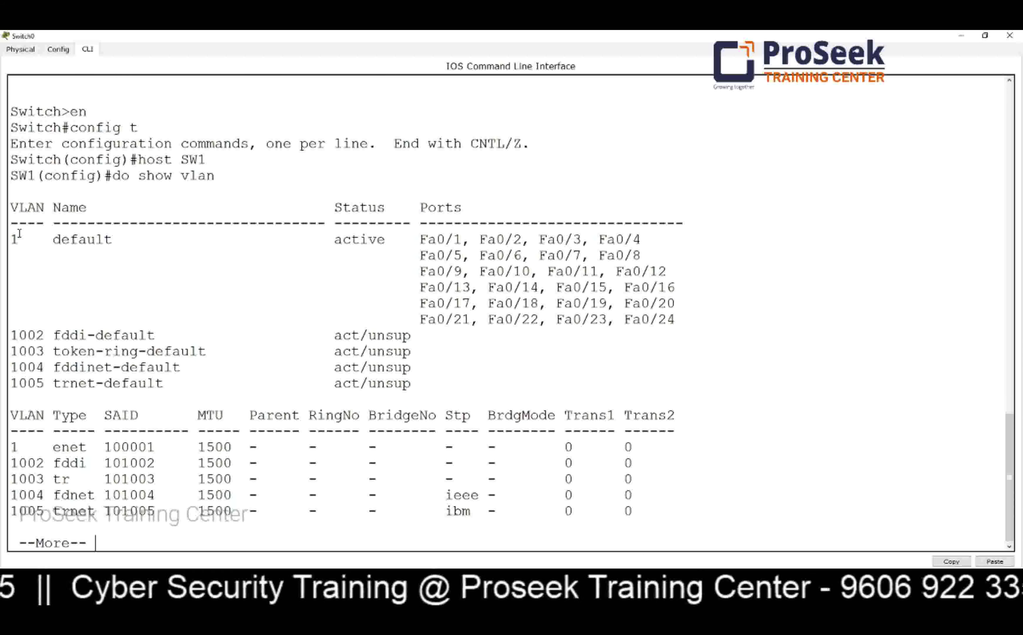
{"action": "key", "text": "q"}
{"action": "double_click", "coordinate": [15, 224]}
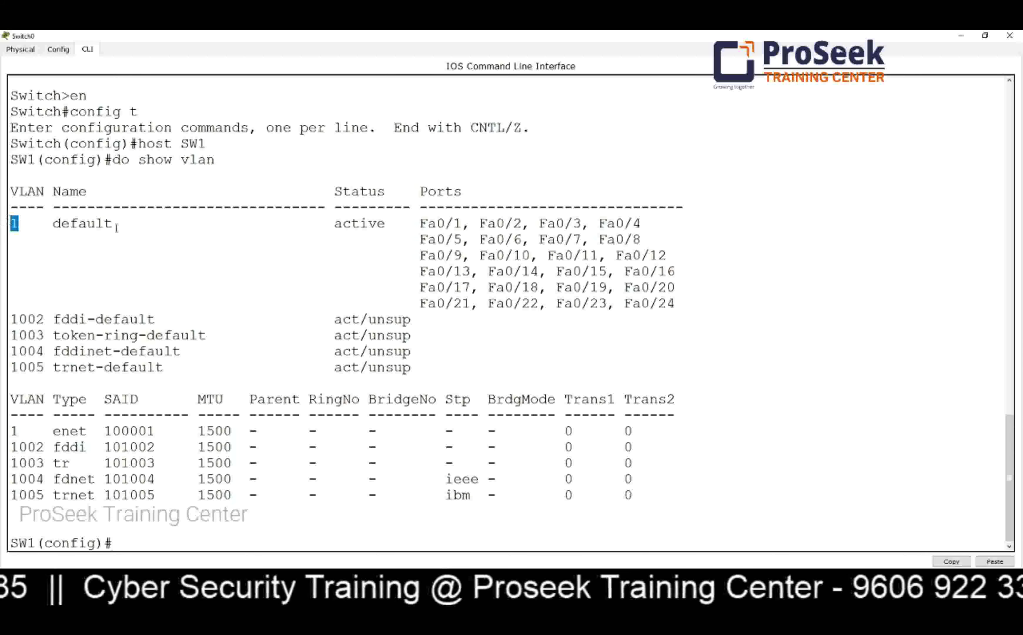
{"action": "left_click_drag", "start_coordinate": [420, 223], "coordinate": [681, 303]}
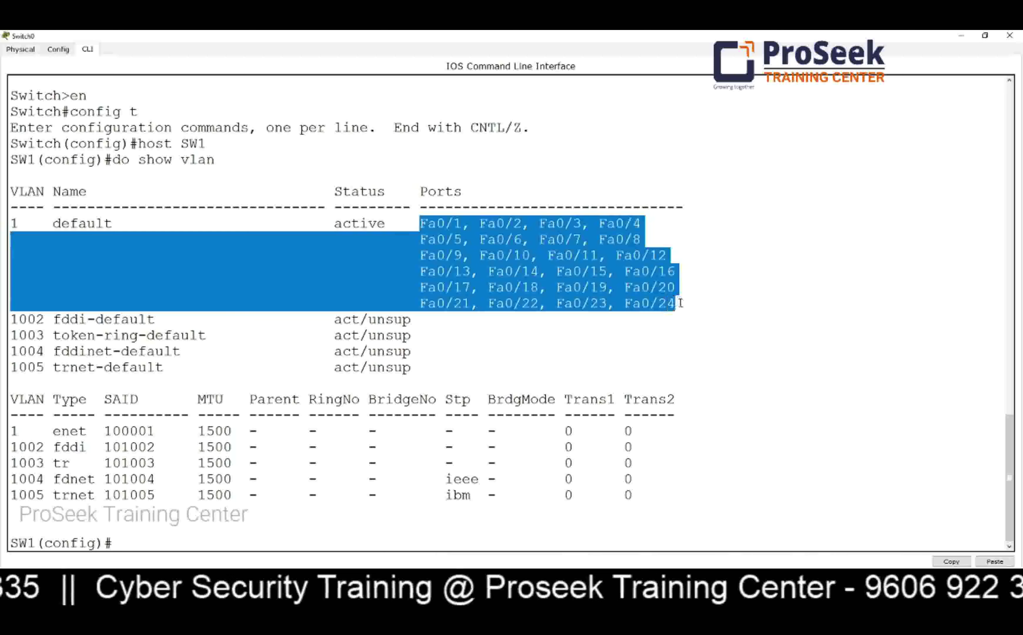
{"action": "left_click", "coordinate": [21, 220]}
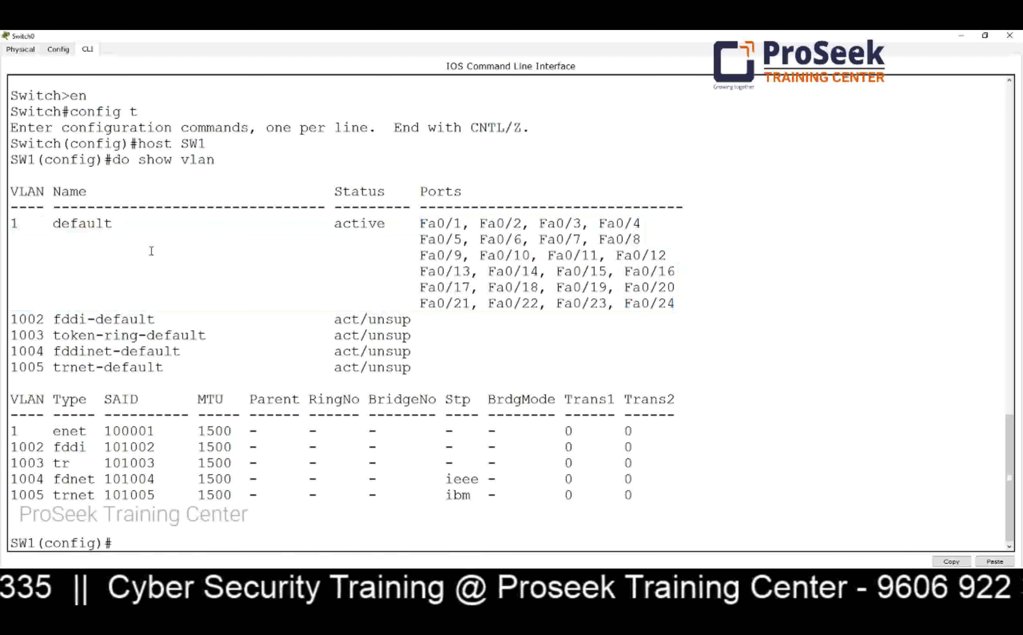
{"action": "left_click_drag", "start_coordinate": [677, 303], "coordinate": [418, 216]}
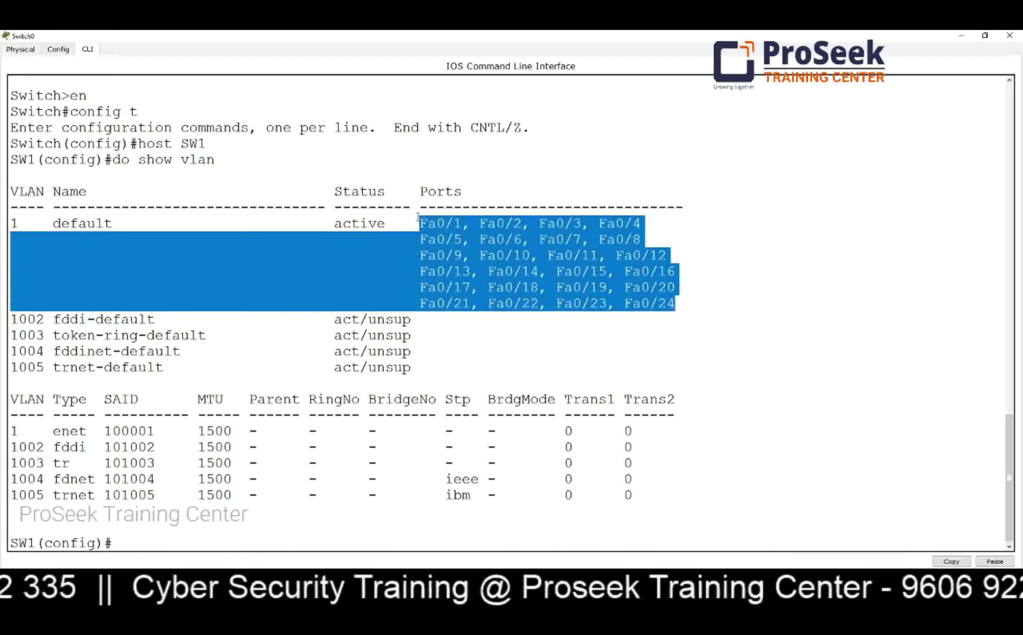
{"action": "left_click", "coordinate": [584, 279]}
{"action": "left_click_drag", "start_coordinate": [417, 224], "coordinate": [705, 304]}
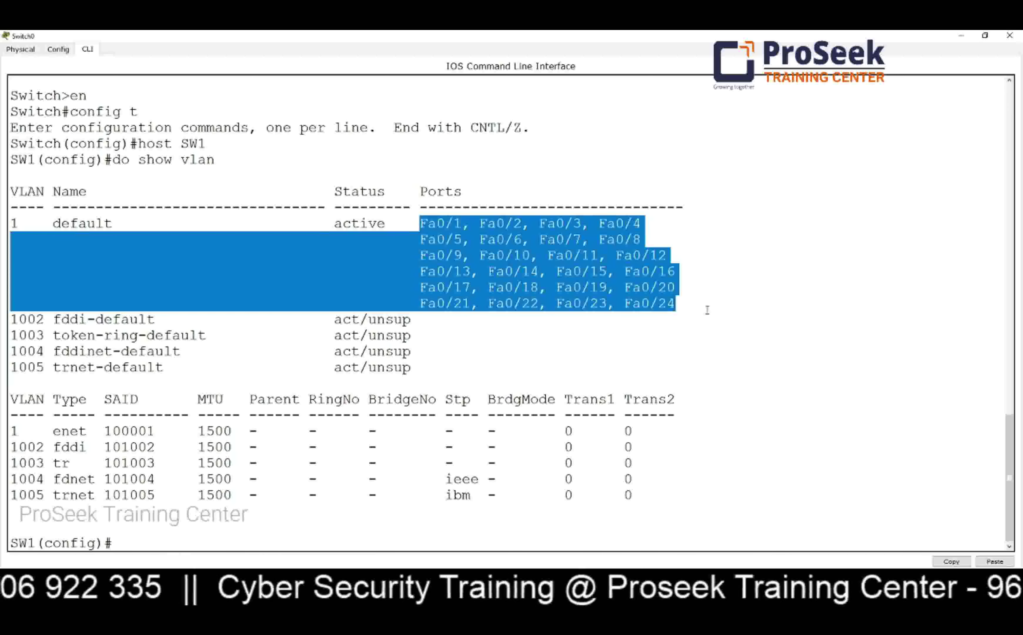
{"action": "left_click", "coordinate": [697, 438]}
Create VLAN 10 named sales and VLAN 20 named prof.
{"action": "type", "text": "vlan"}
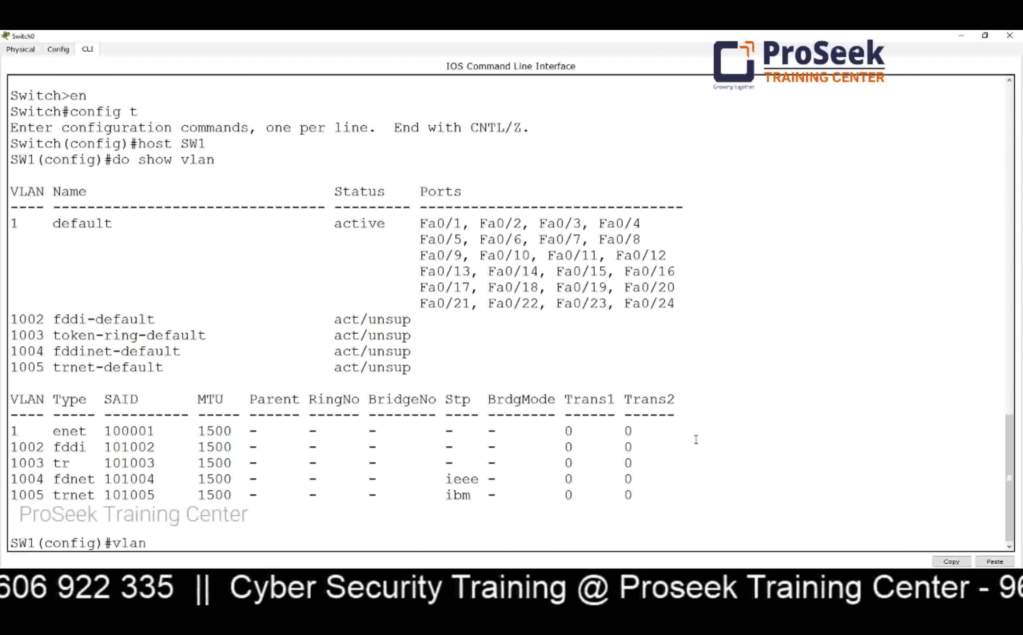
{"action": "type", "text": " 10"}
{"action": "key", "text": "Return"}
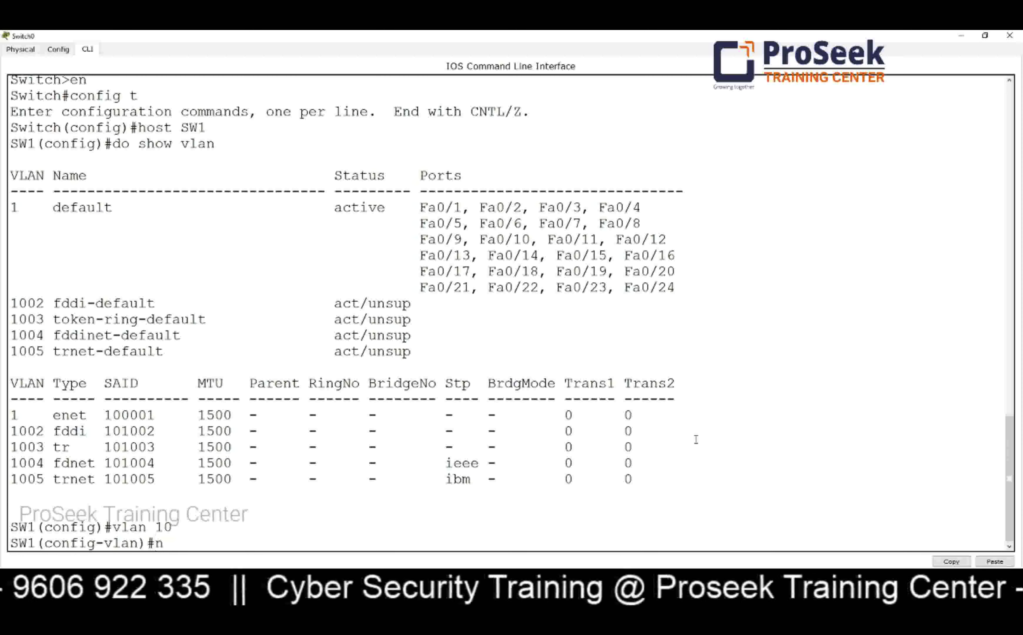
{"action": "type", "text": "name sales"}
{"action": "key", "text": "Return"}
{"action": "type", "text": "exit"}
{"action": "key", "text": "Return"}
{"action": "type", "text": "vlan"}
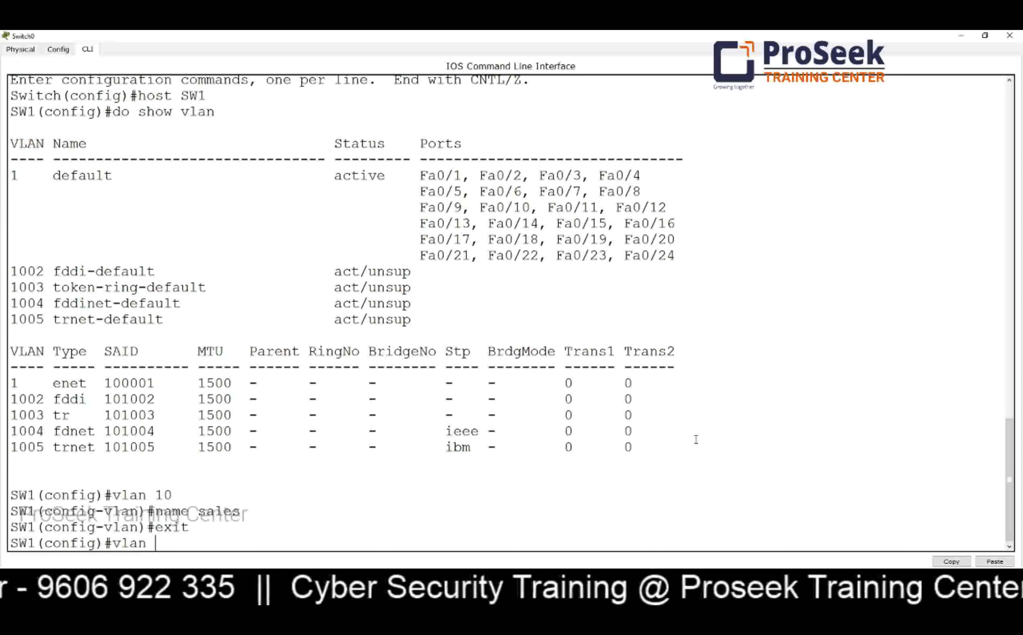
{"action": "type", "text": " 20"}
{"action": "key", "text": "Return"}
{"action": "type", "text": "e"}
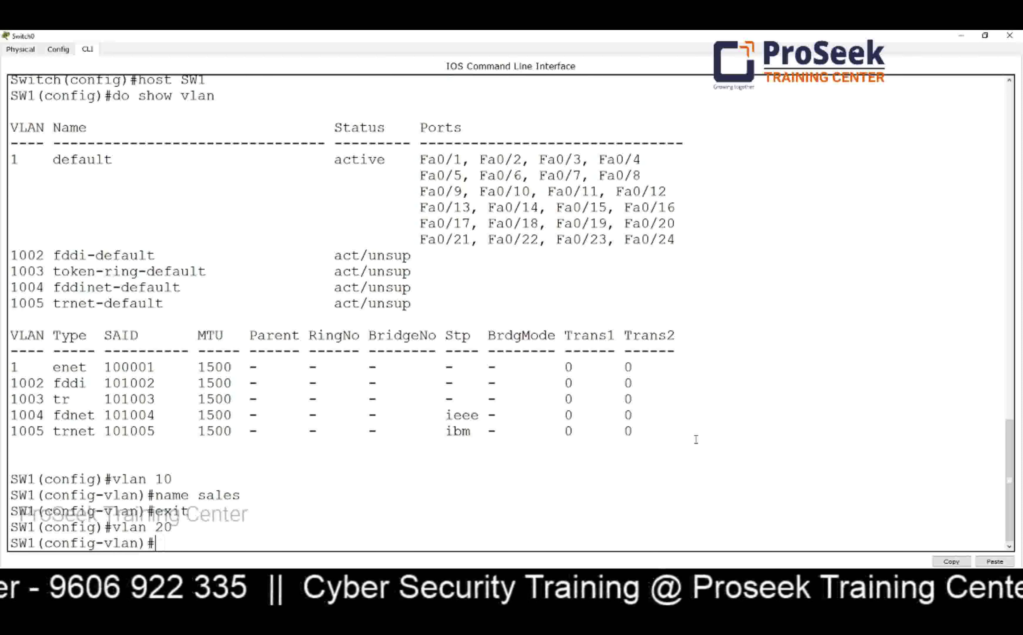
{"action": "type", "text": "ame prof"}
{"action": "key", "text": "Return"}
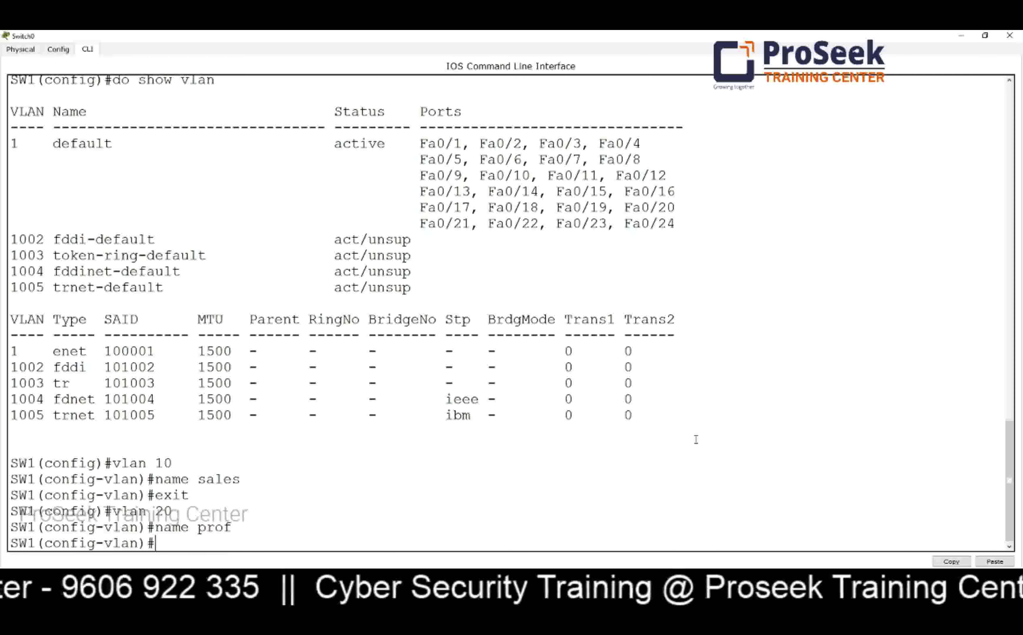
{"action": "type", "text": "ex"}
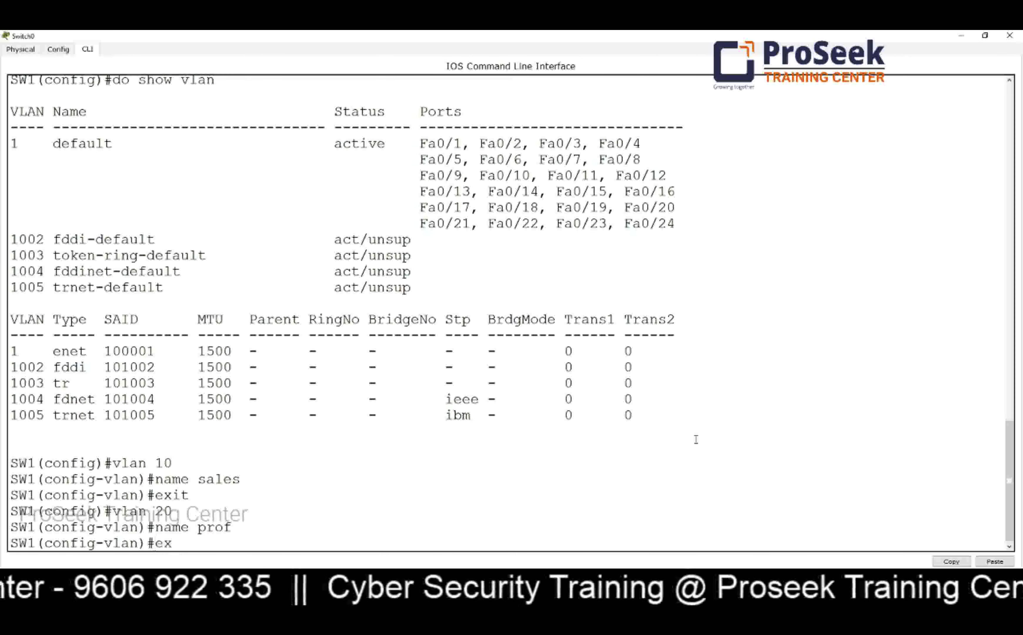
{"action": "type", "text": "it"}
{"action": "key", "text": "Return"}
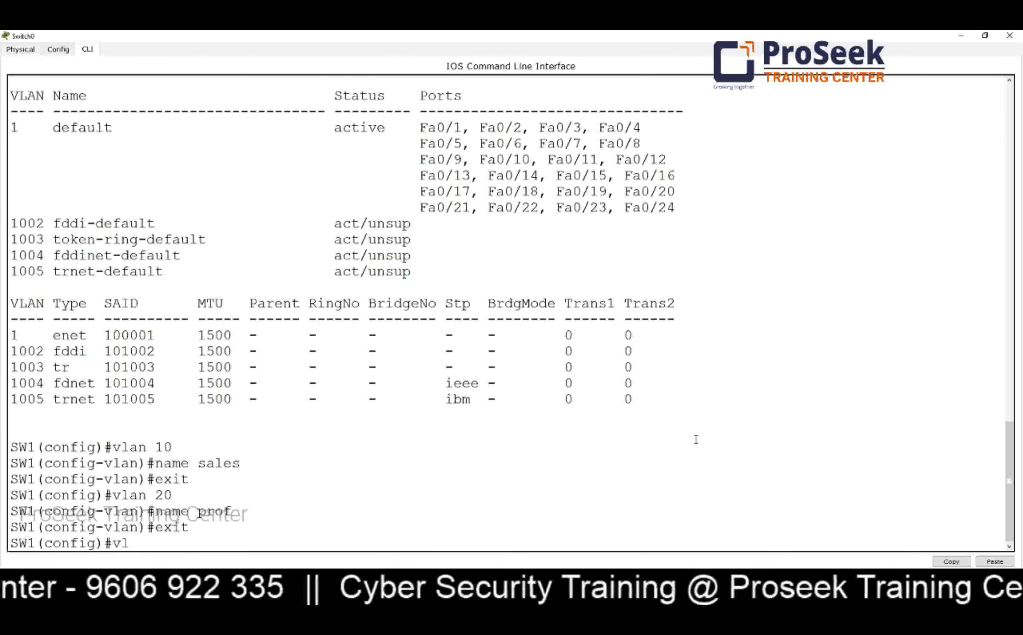
Create VLAN 30 named IT and list the VLANs with 'do sh vlan'.
{"action": "type", "text": "vlan 30"}
{"action": "key", "text": "Return"}
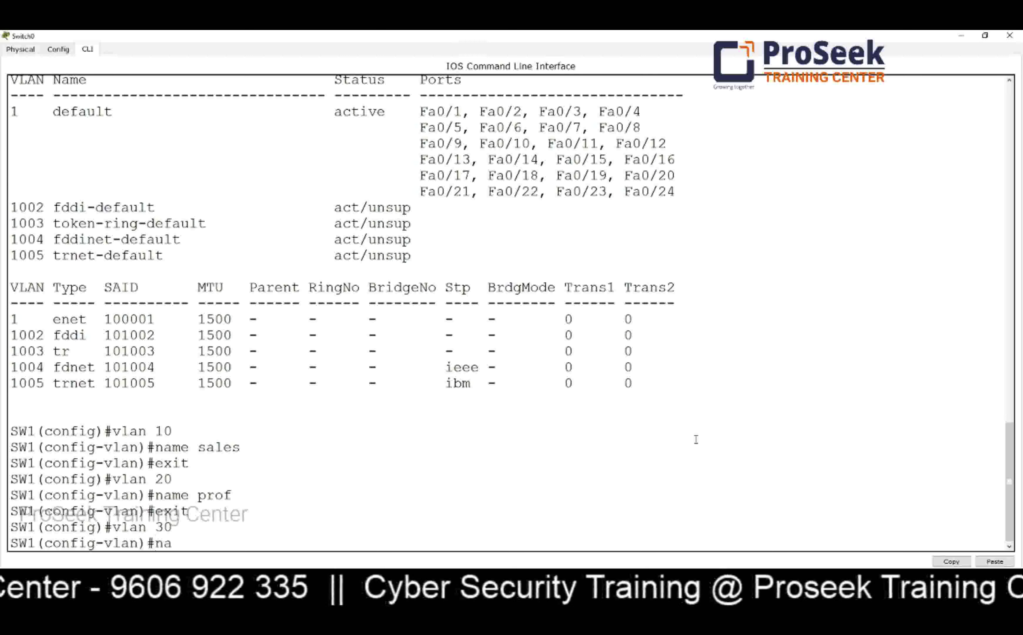
{"action": "type", "text": "name IT"}
{"action": "key", "text": "Return"}
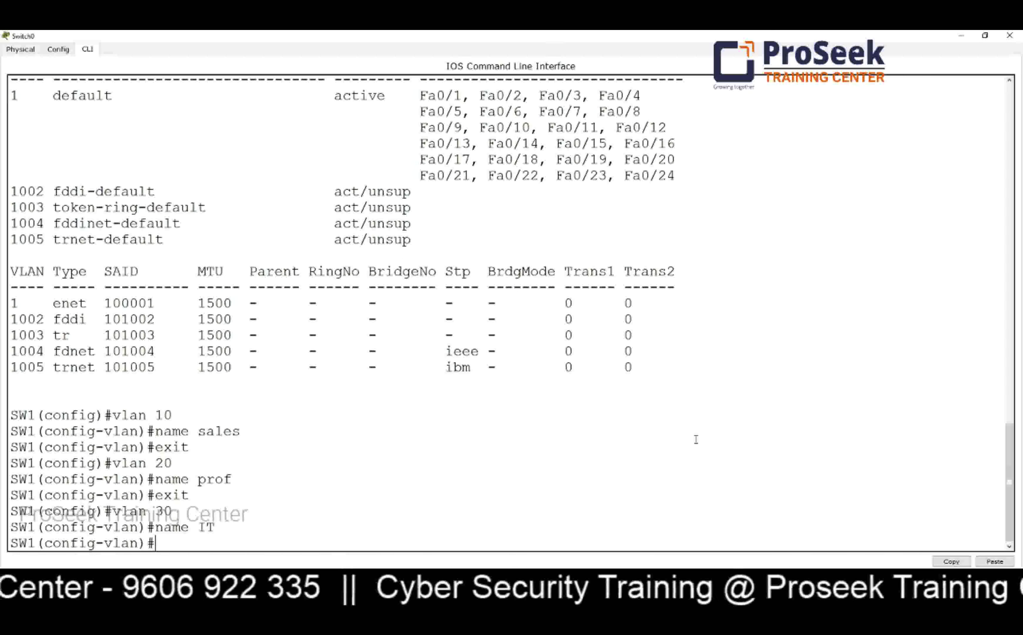
{"action": "type", "text": "exit"}
{"action": "key", "text": "Return"}
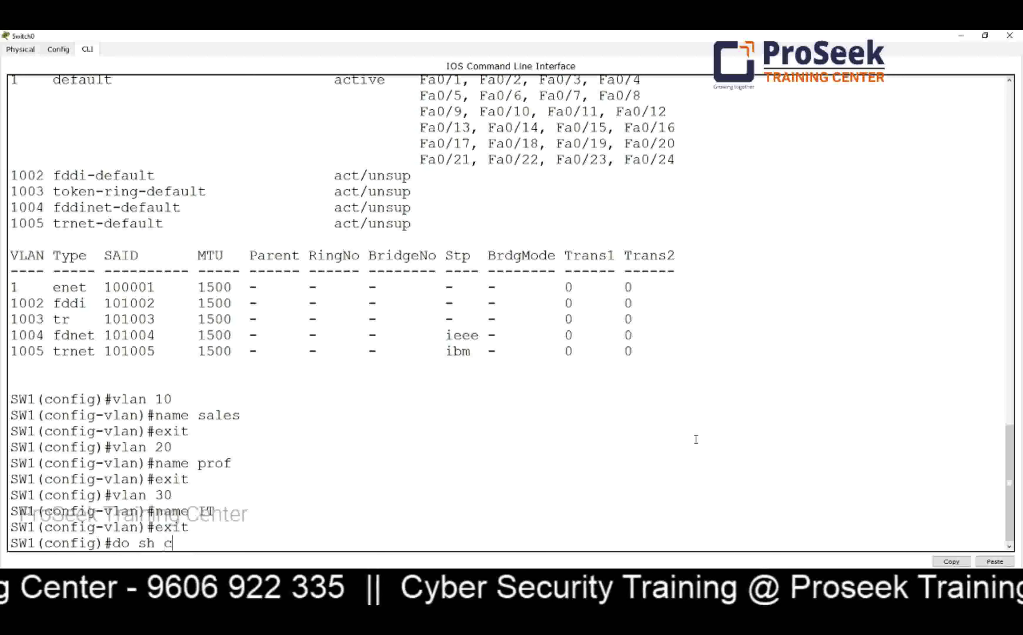
{"action": "type", "text": "do sh vlan"}
{"action": "key", "text": "Return"}
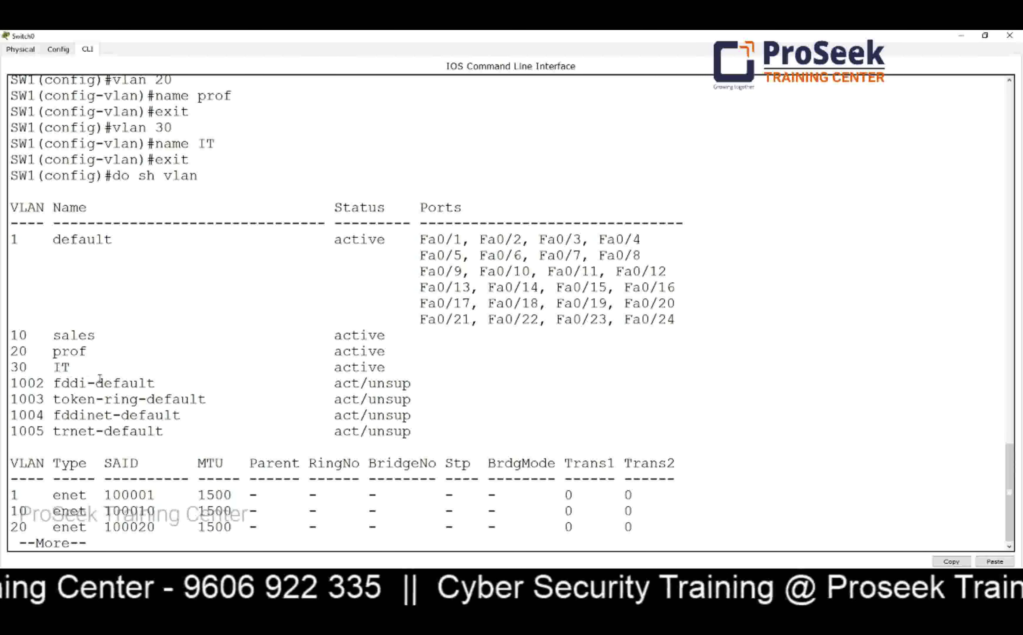
Rename VLAN 20 from prof to prod.
{"action": "left_click_drag", "start_coordinate": [53, 352], "coordinate": [94, 351]}
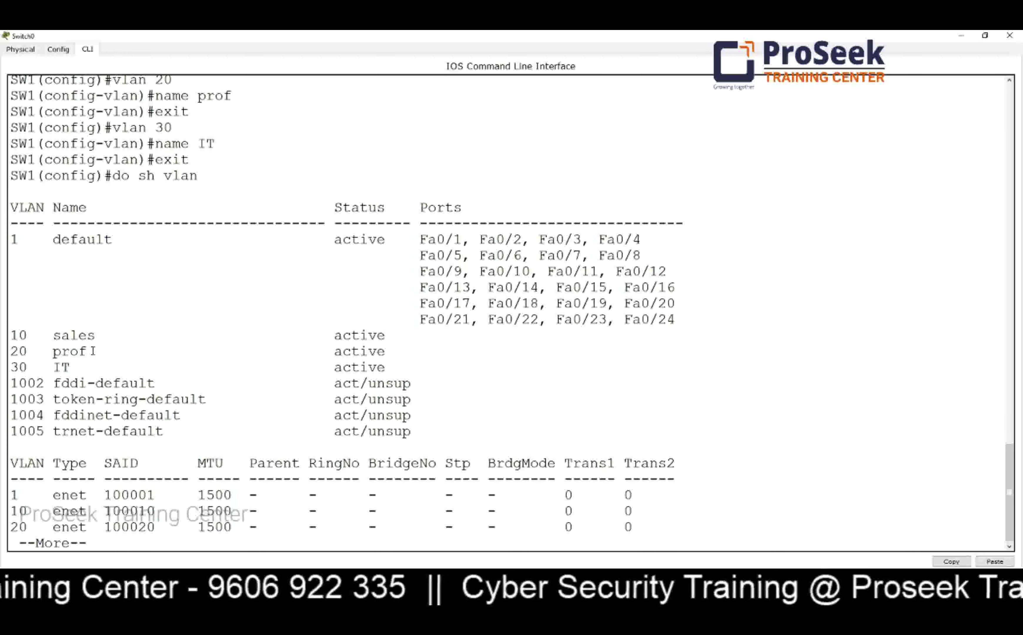
{"action": "key", "text": "q"}
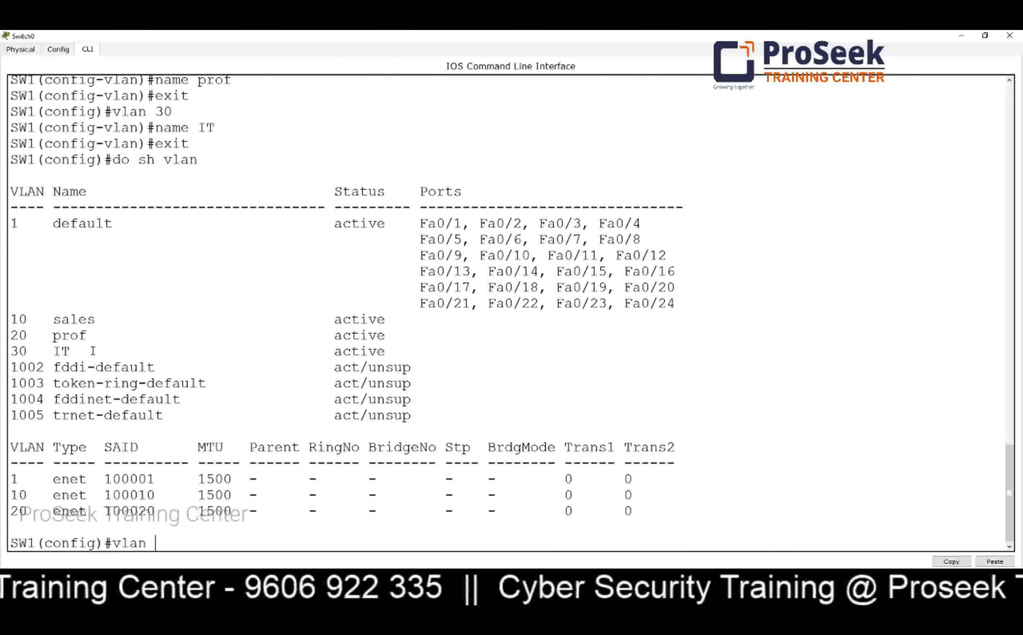
{"action": "type", "text": "vlan 20"}
{"action": "key", "text": "Return"}
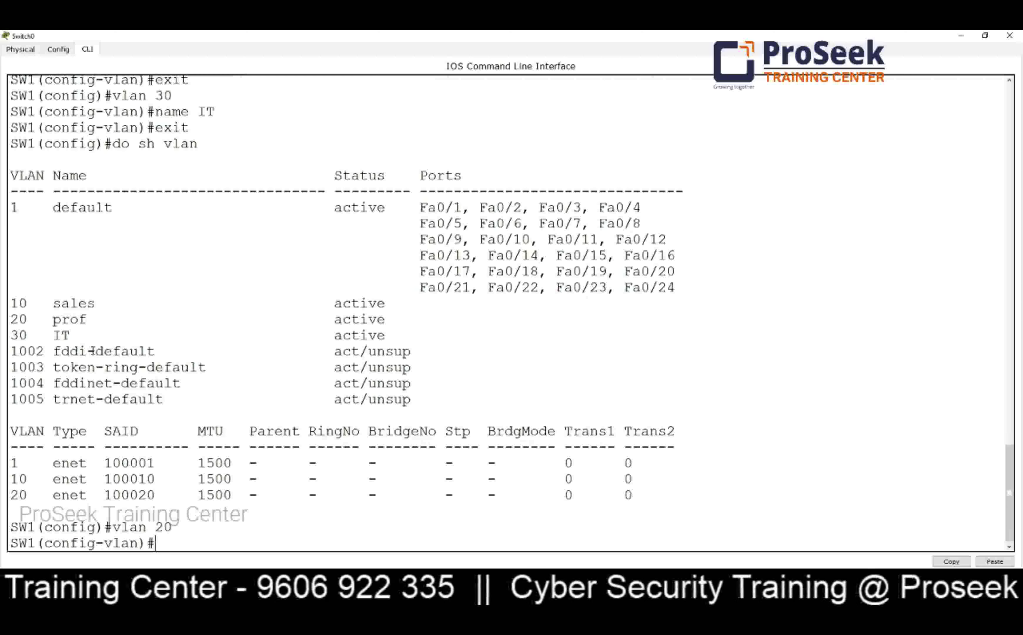
{"action": "type", "text": "name prod"}
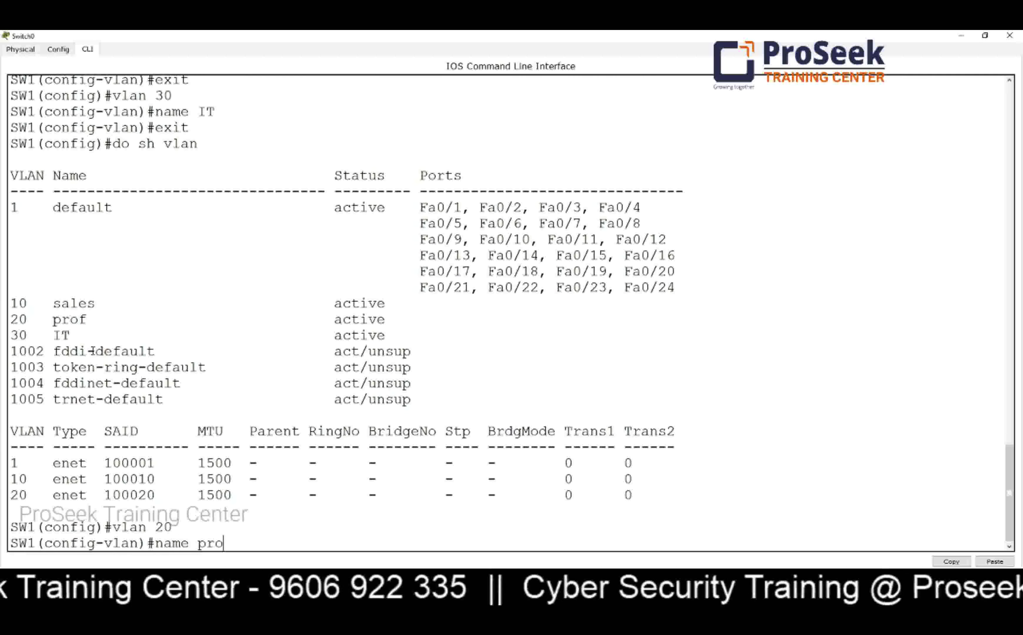
{"action": "key", "text": "Return"}
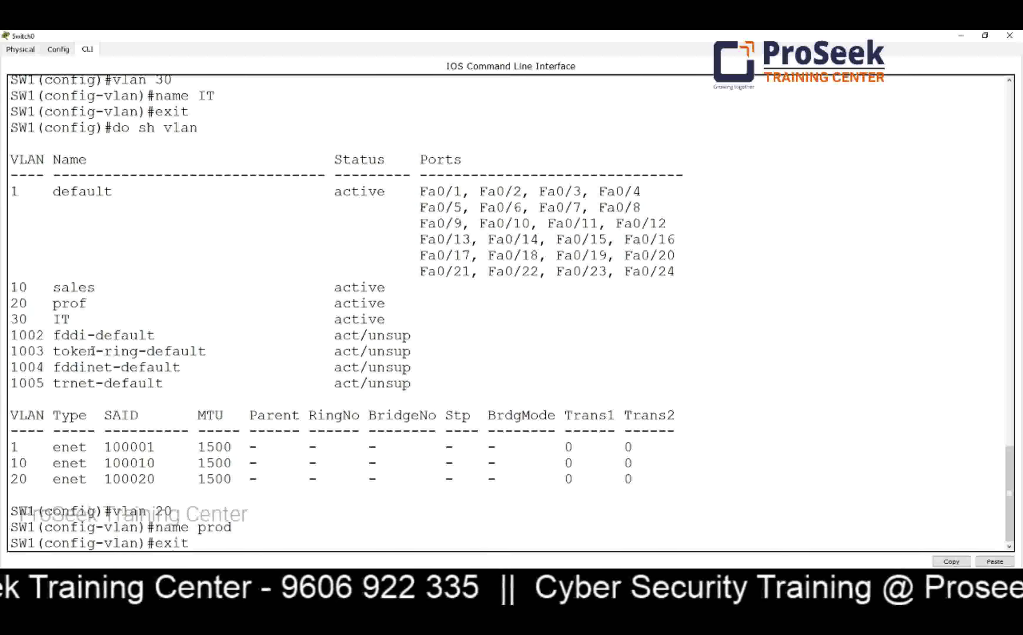
{"action": "type", "text": "exit"}
{"action": "key", "text": "Return"}
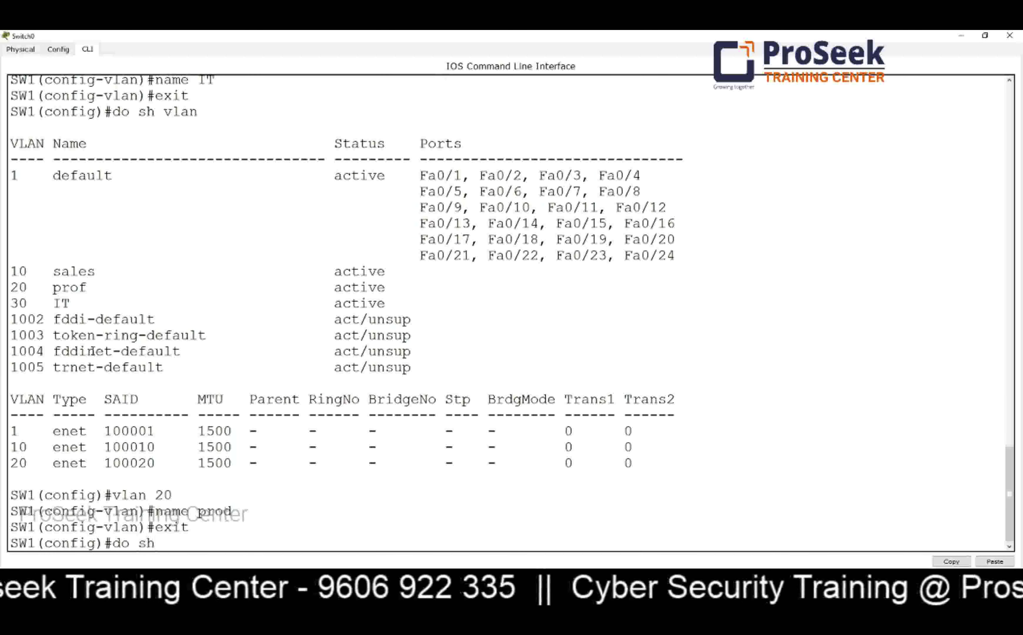
List the VLANs again, marking the prod name and the default VLAN's ports.
{"action": "type", "text": "n"}
{"action": "key", "text": "Return"}
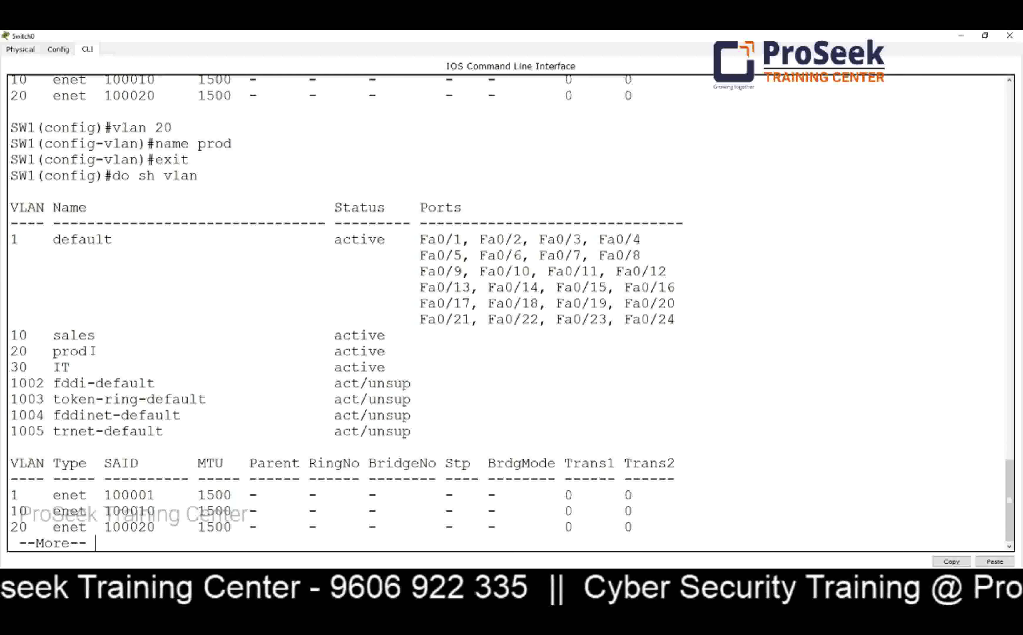
{"action": "left_click_drag", "start_coordinate": [91, 355], "coordinate": [52, 353]}
{"action": "left_click", "coordinate": [171, 367]}
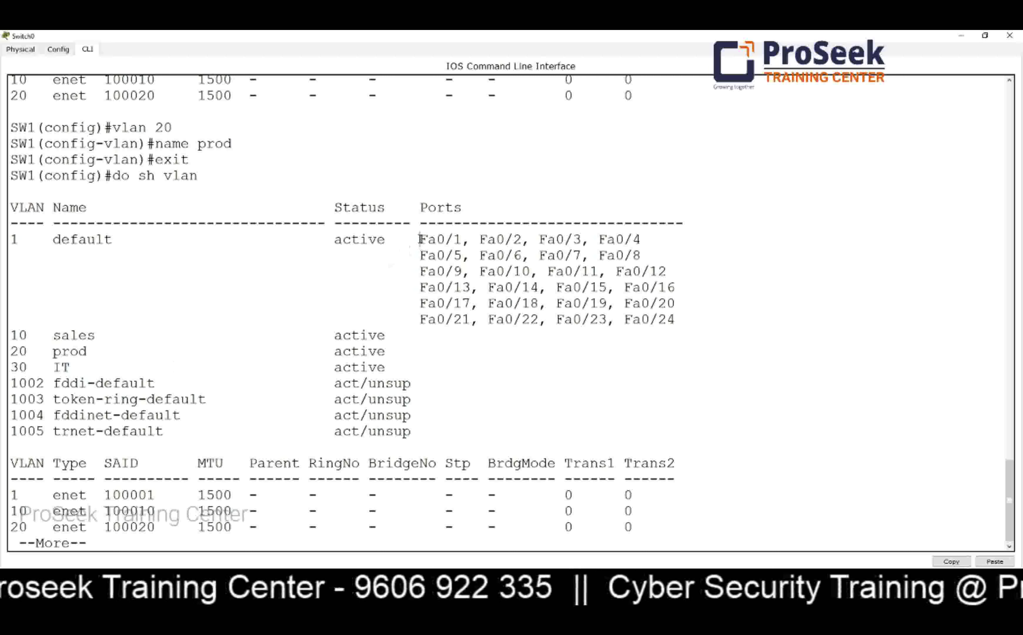
{"action": "left_click_drag", "start_coordinate": [419, 239], "coordinate": [463, 259]}
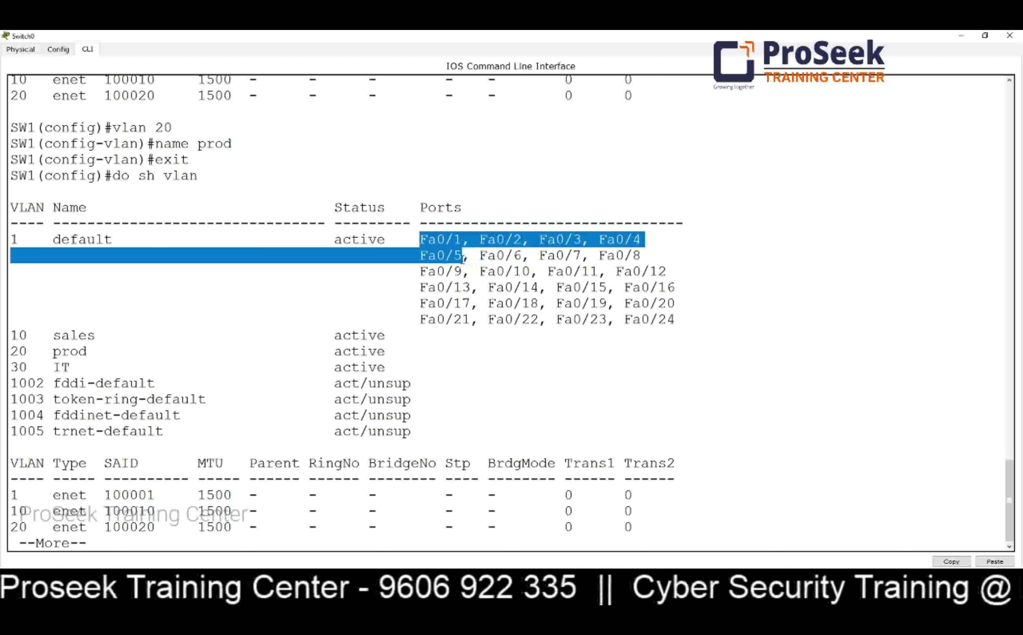
{"action": "left_click", "coordinate": [116, 336]}
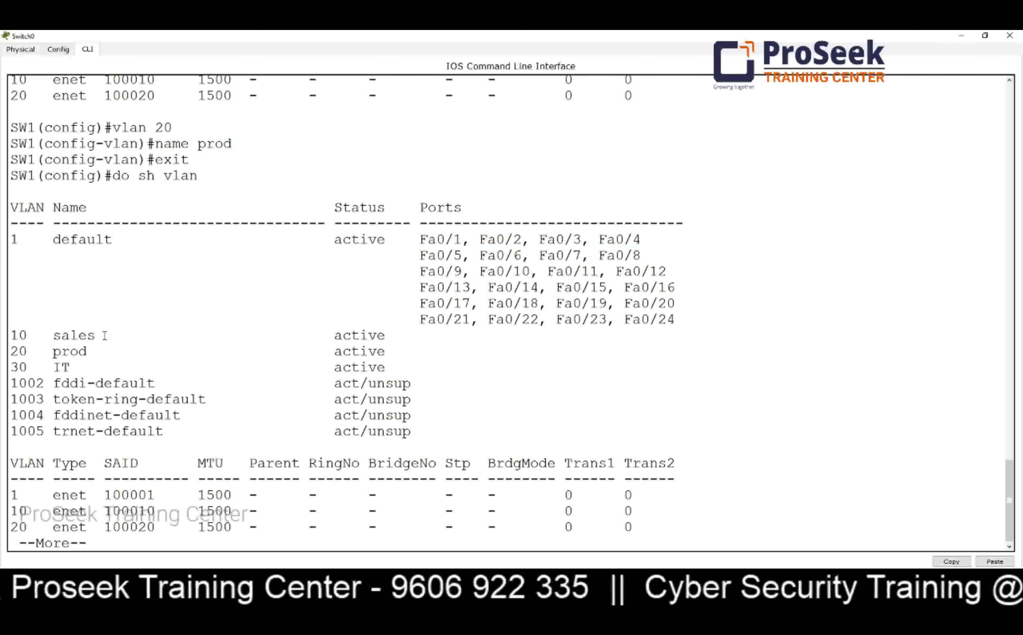
{"action": "key", "text": "space"}
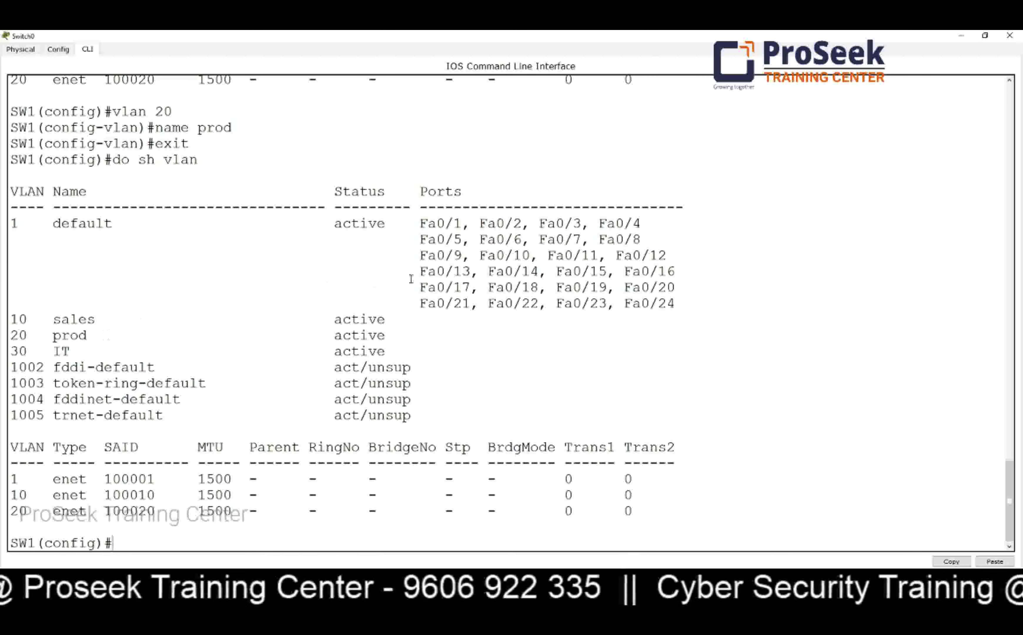
{"action": "left_click_drag", "start_coordinate": [412, 223], "coordinate": [462, 223]}
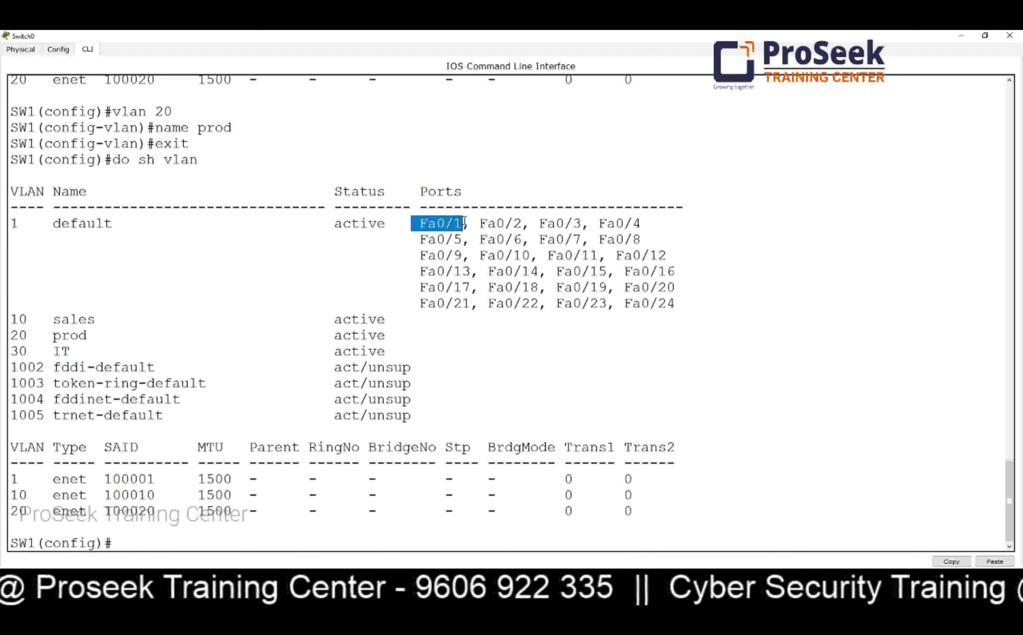
{"action": "left_click", "coordinate": [464, 241]}
Configure int fa0/1 with switchport mode access and access VLAN 10, then exit.
{"action": "type", "text": "i"}
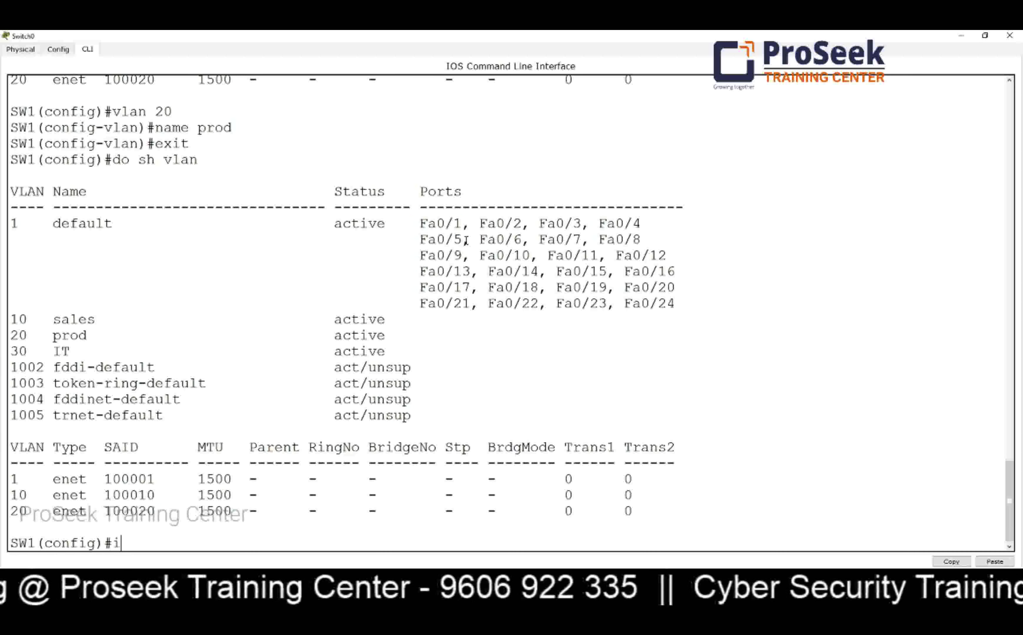
{"action": "type", "text": "nt fa0/1"}
{"action": "key", "text": "Return"}
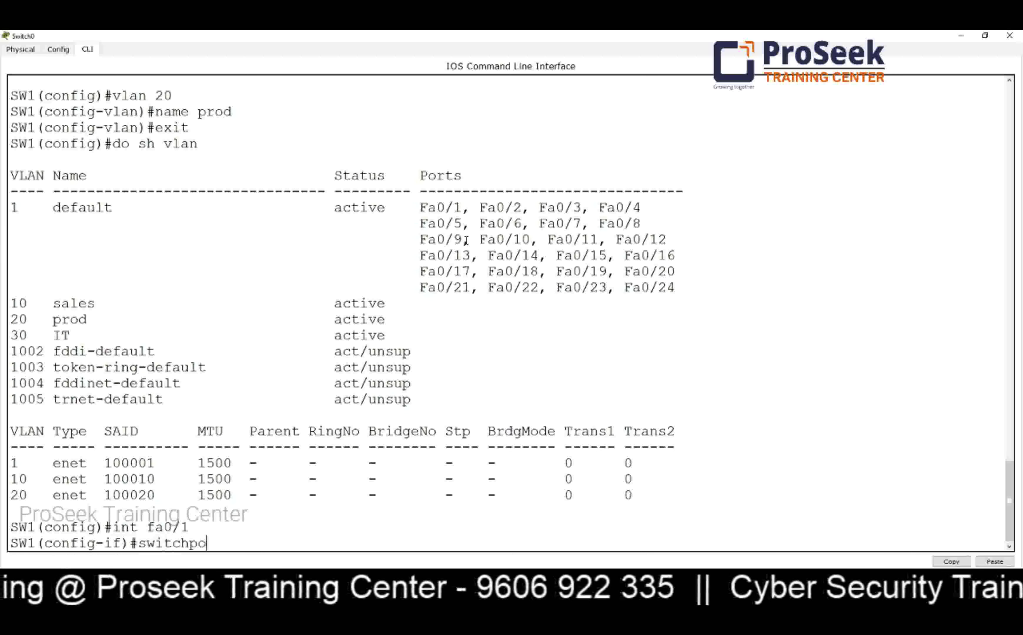
{"action": "type", "text": "switchport mode acces"}
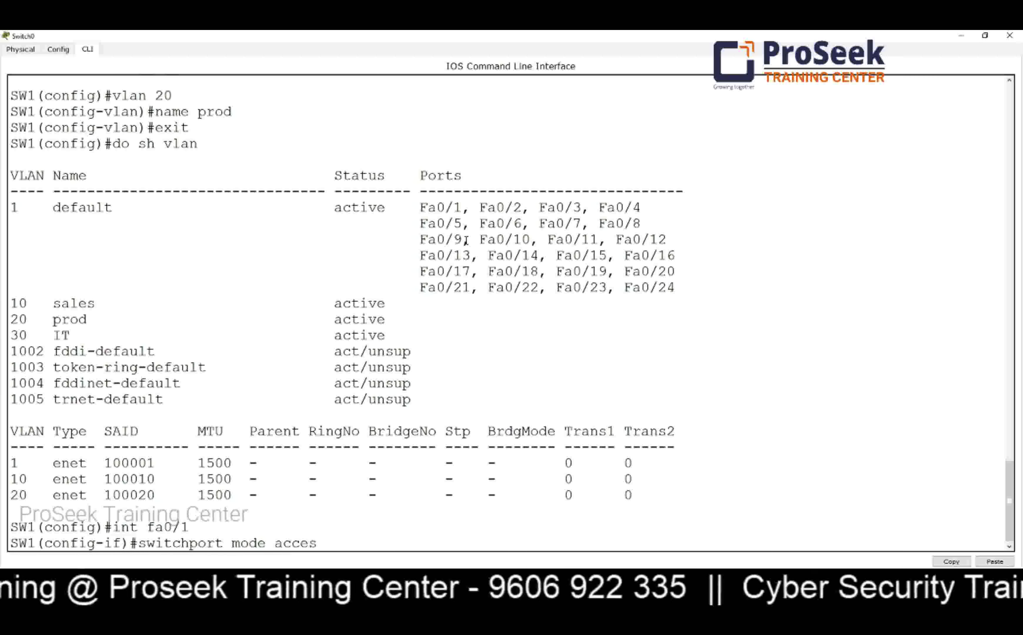
{"action": "type", "text": "s"}
{"action": "key", "text": "Return"}
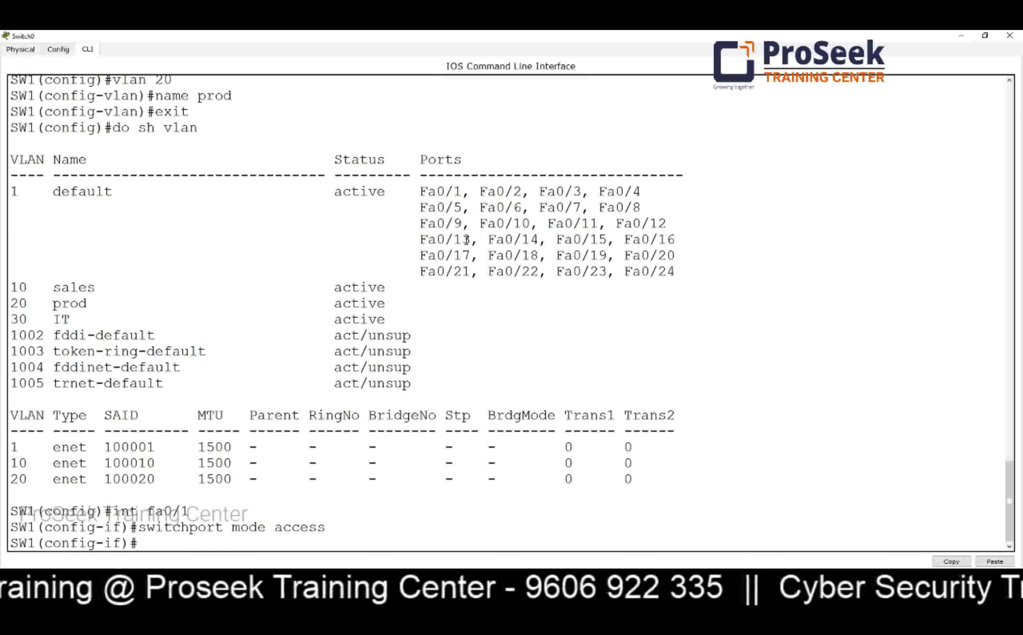
{"action": "left_click_drag", "start_coordinate": [147, 513], "coordinate": [190, 507]}
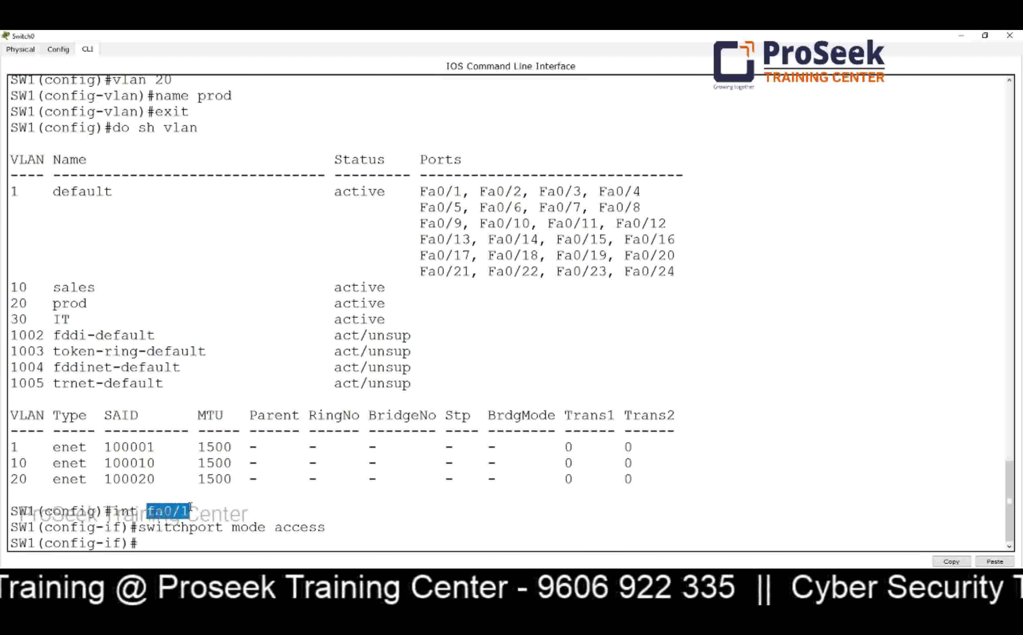
{"action": "left_click", "coordinate": [219, 512]}
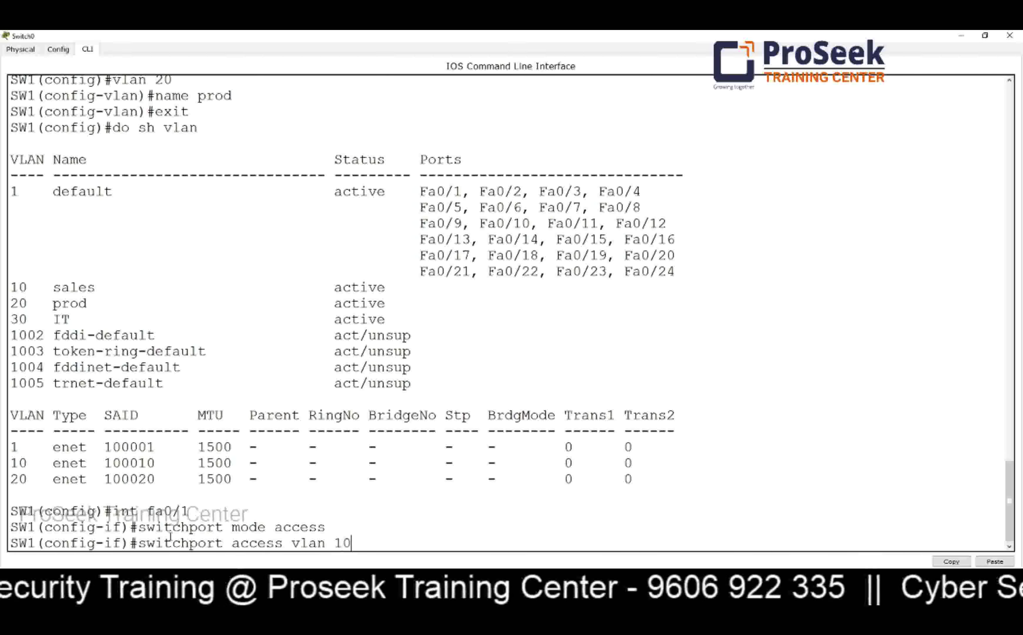
{"action": "key", "text": "Return"}
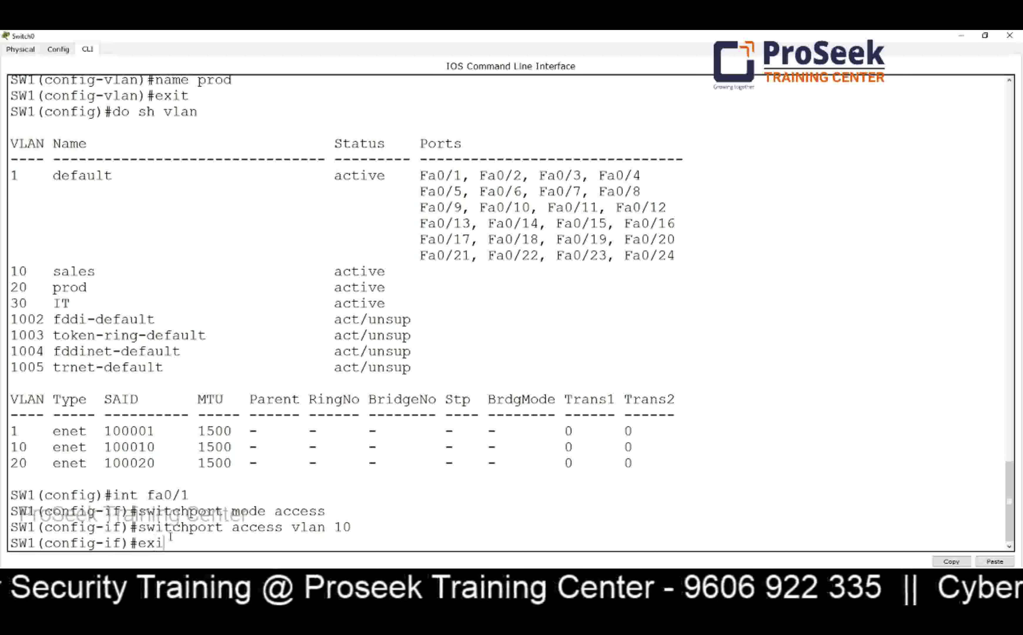
{"action": "type", "text": "exit"}
{"action": "key", "text": "Return"}
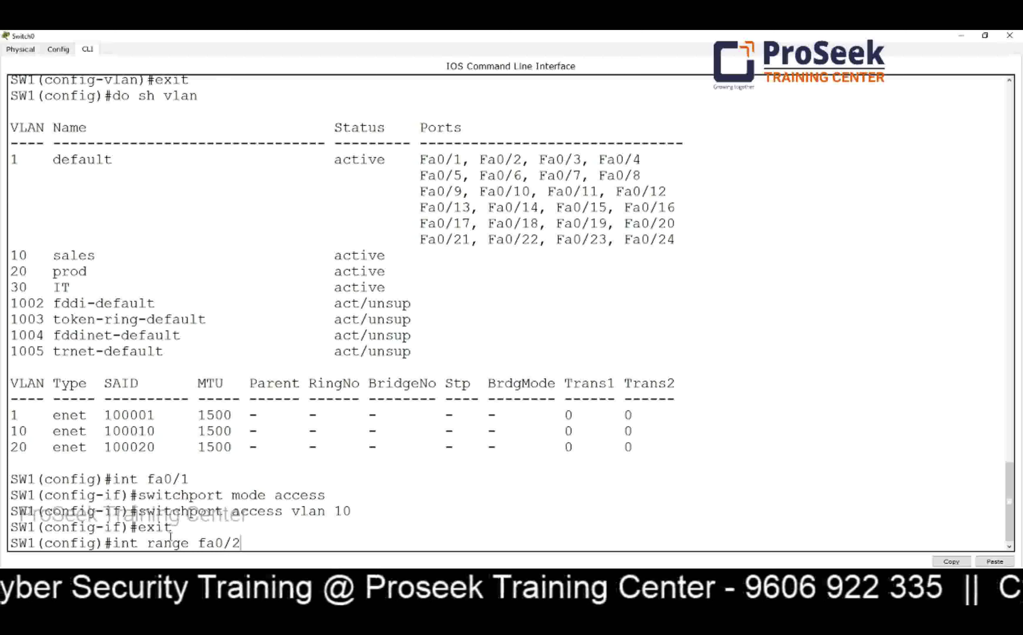
Make ports Fa0/2–5 access ports in VLAN 10.
{"action": "key", "text": "Return"}
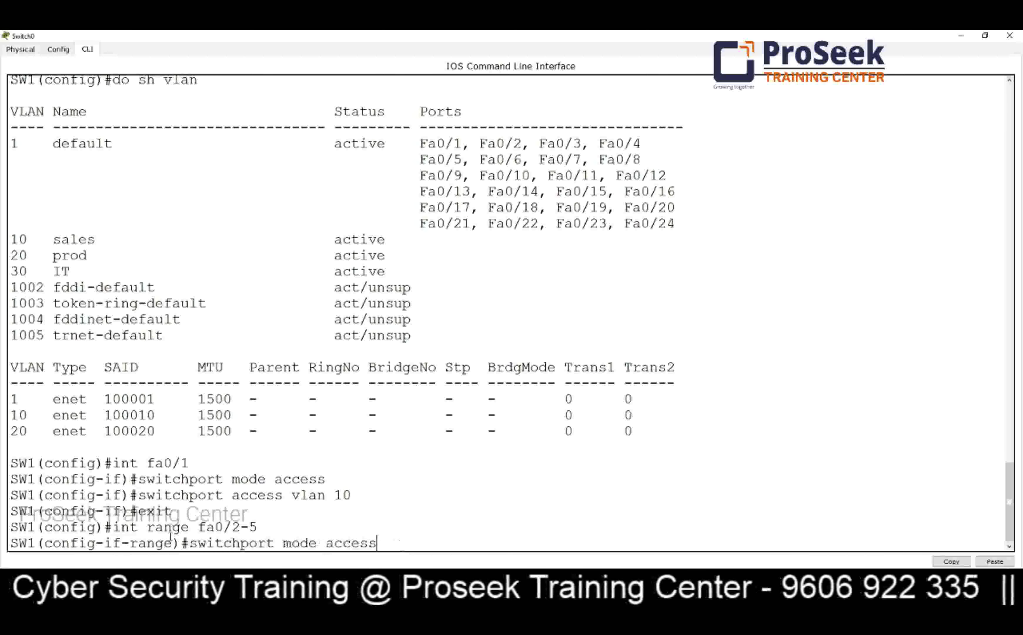
{"action": "key", "text": "Return"}
{"action": "key", "text": "Up"}
{"action": "key", "text": "Up"}
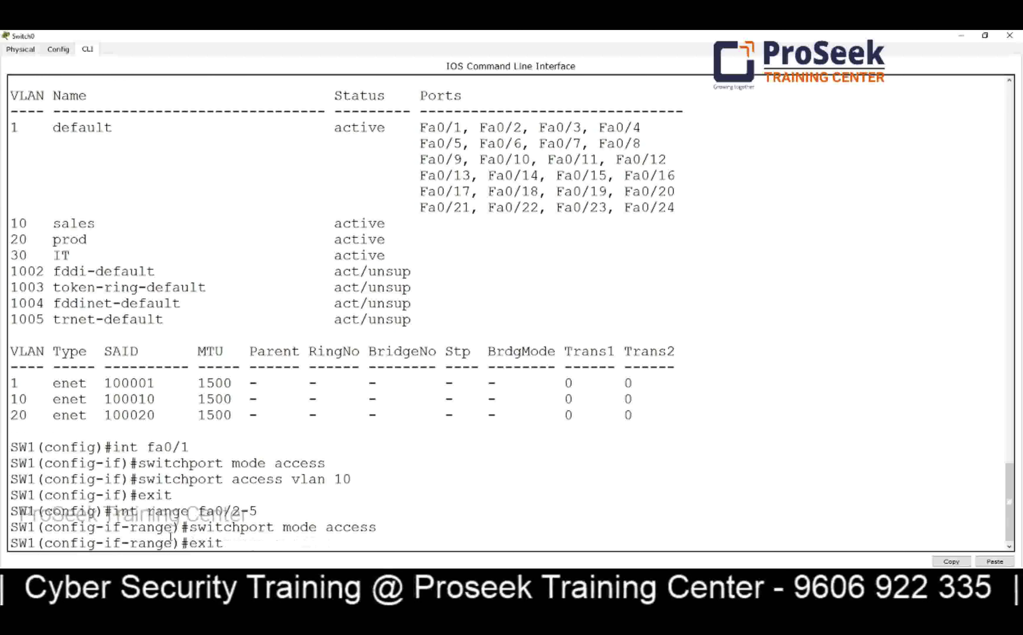
{"action": "key", "text": "Return"}
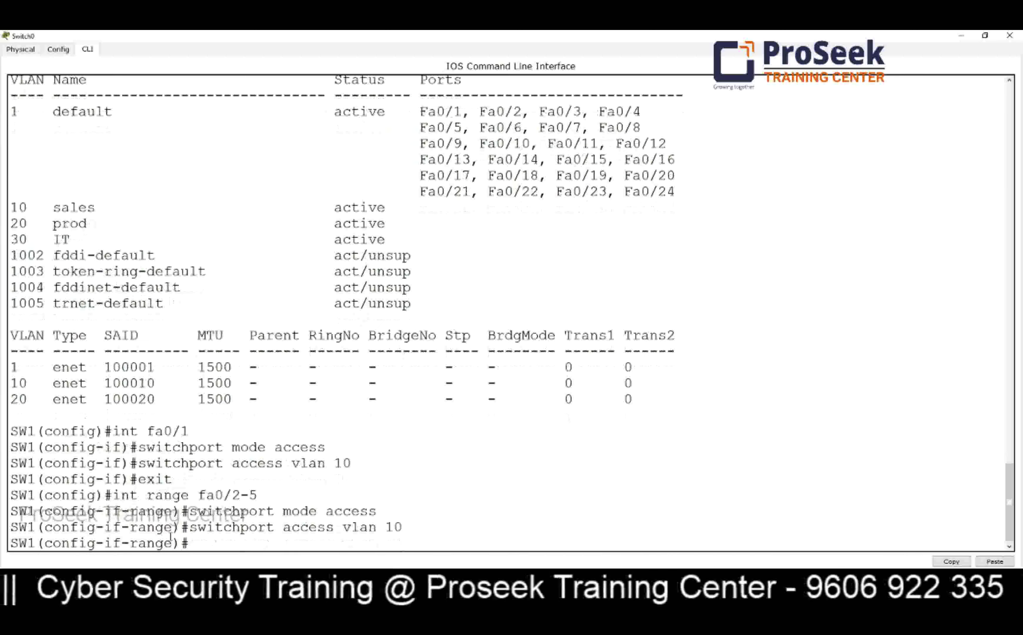
{"action": "key", "text": "Return"}
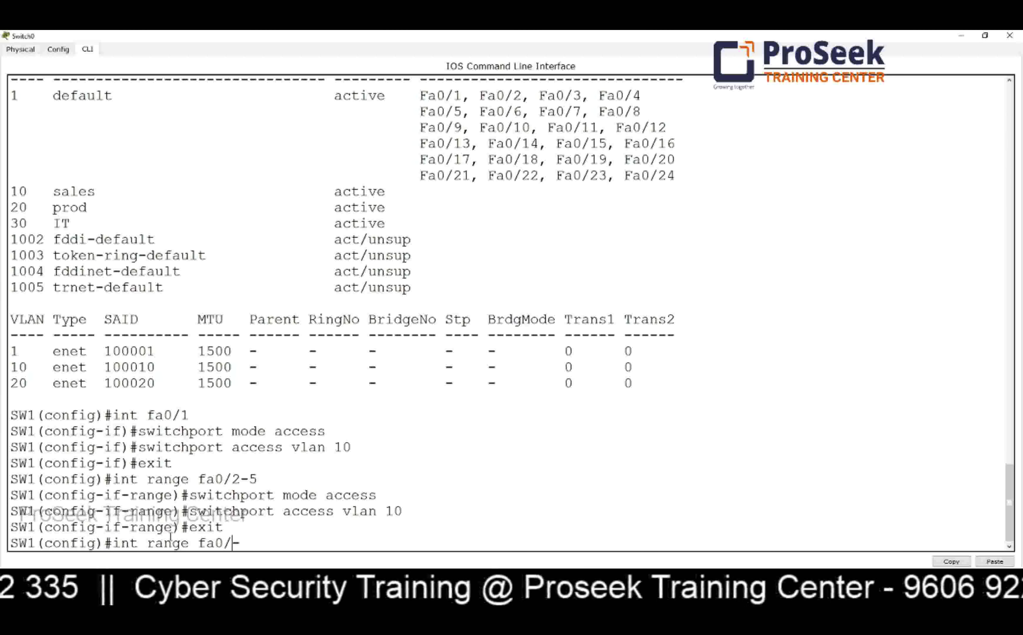
Make ports Fa0/6–10 access ports in VLAN 20.
{"action": "type", "text": "10"}
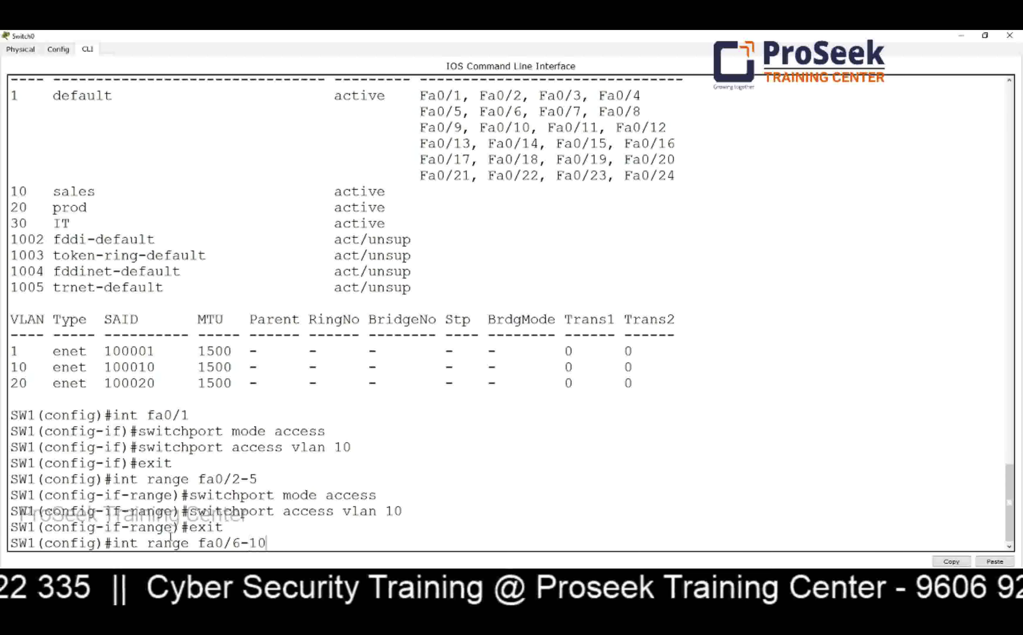
{"action": "key", "text": "Return"}
{"action": "key", "text": "Up"}
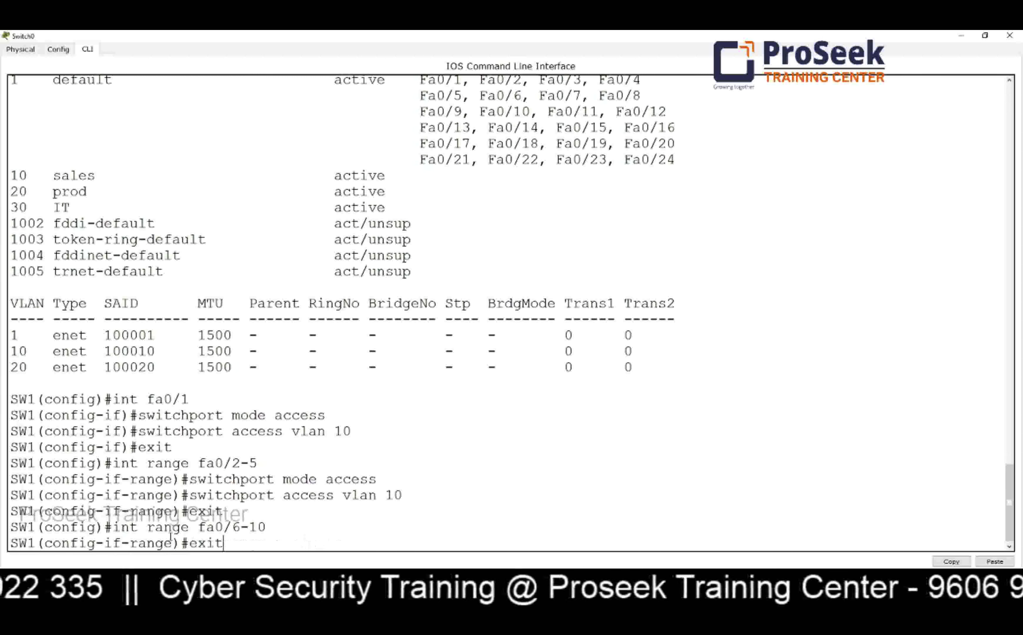
{"action": "key", "text": "Return"}
{"action": "type", "text": "exit"}
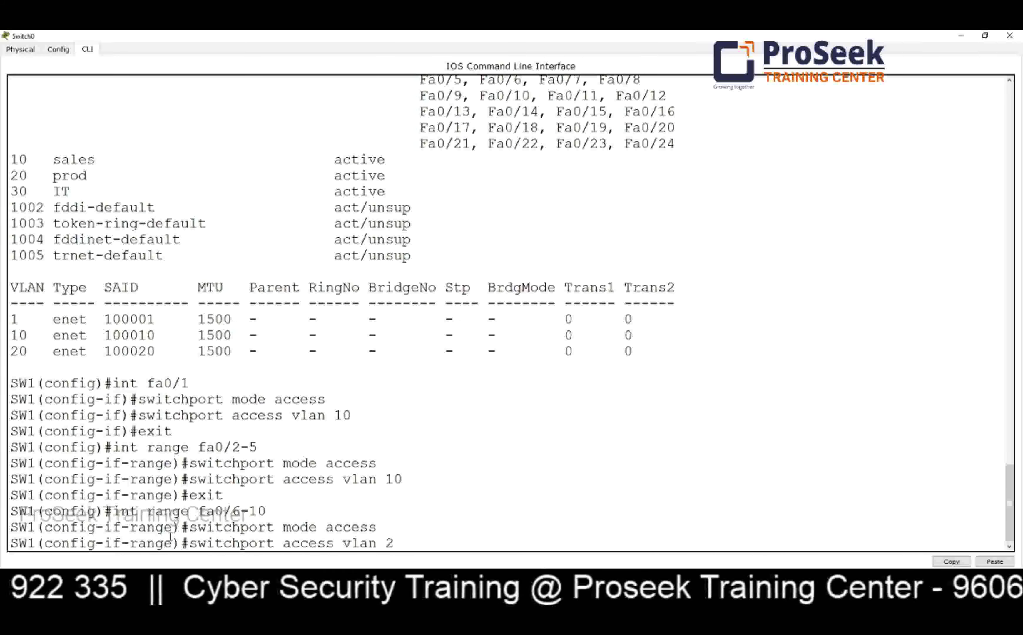
{"action": "type", "text": "0"}
{"action": "key", "text": "Return"}
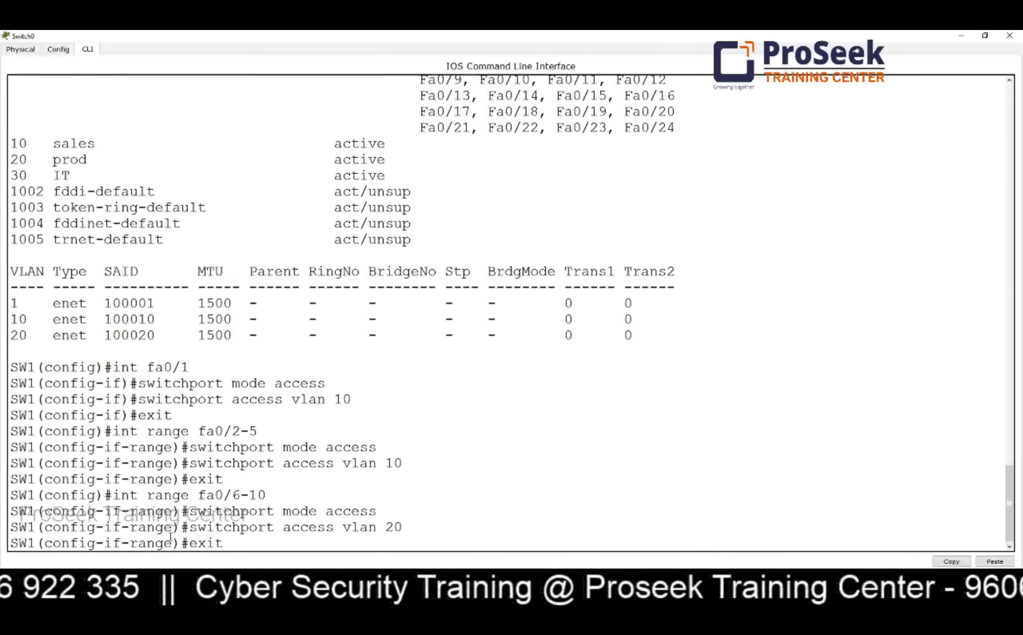
{"action": "key", "text": "Return"}
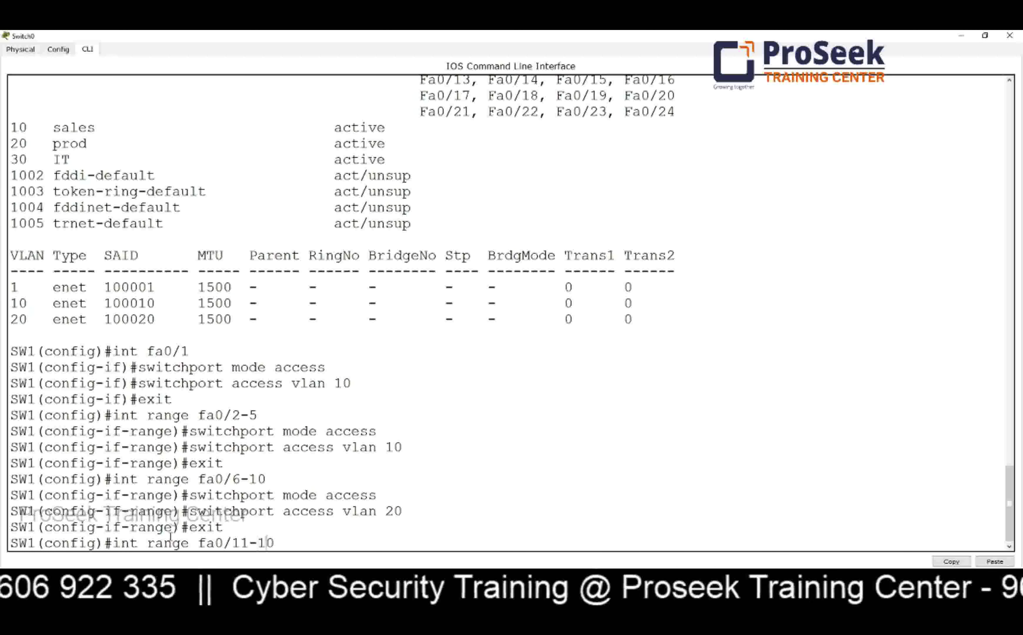
Make ports Fa0/11–15 access ports in VLAN 30 and return to privileged mode.
{"action": "type", "text": "int range fa0/11-1"}
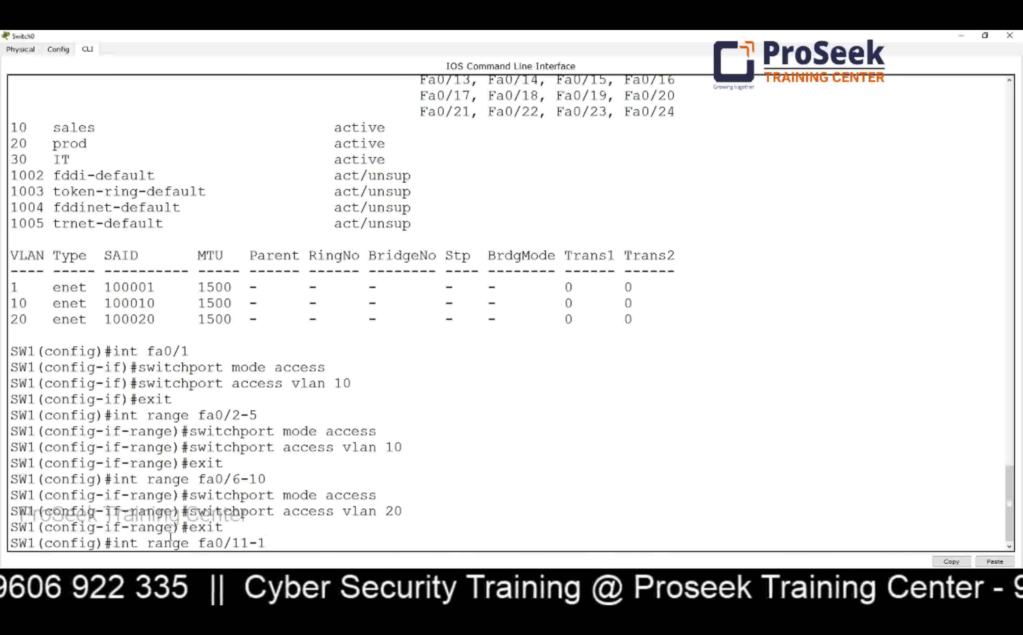
{"action": "type", "text": "5"}
{"action": "key", "text": "Return"}
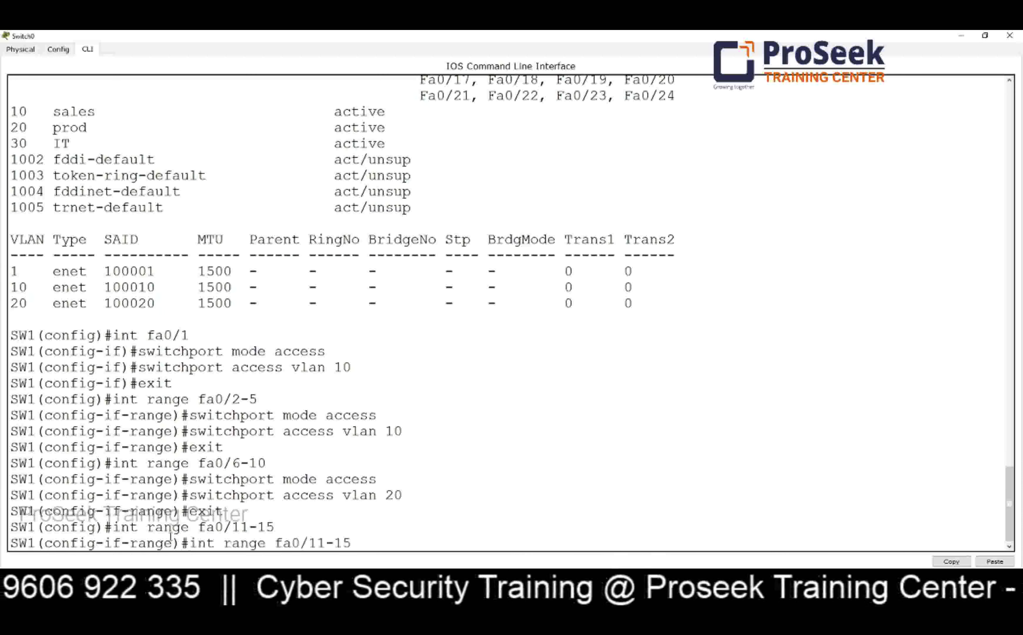
{"action": "key", "text": "Up"}
{"action": "key", "text": "Up"}
{"action": "key", "text": "Return"}
{"action": "key", "text": "Up"}
{"action": "key", "text": "Up"}
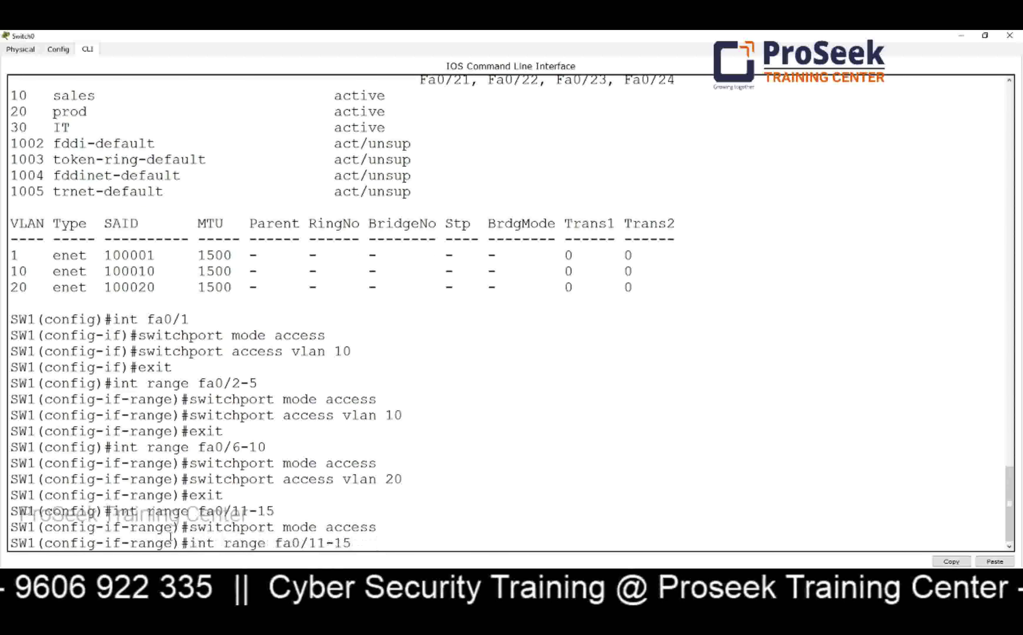
{"action": "key", "text": "Up"}
{"action": "key", "text": "Up"}
{"action": "key", "text": "Up"}
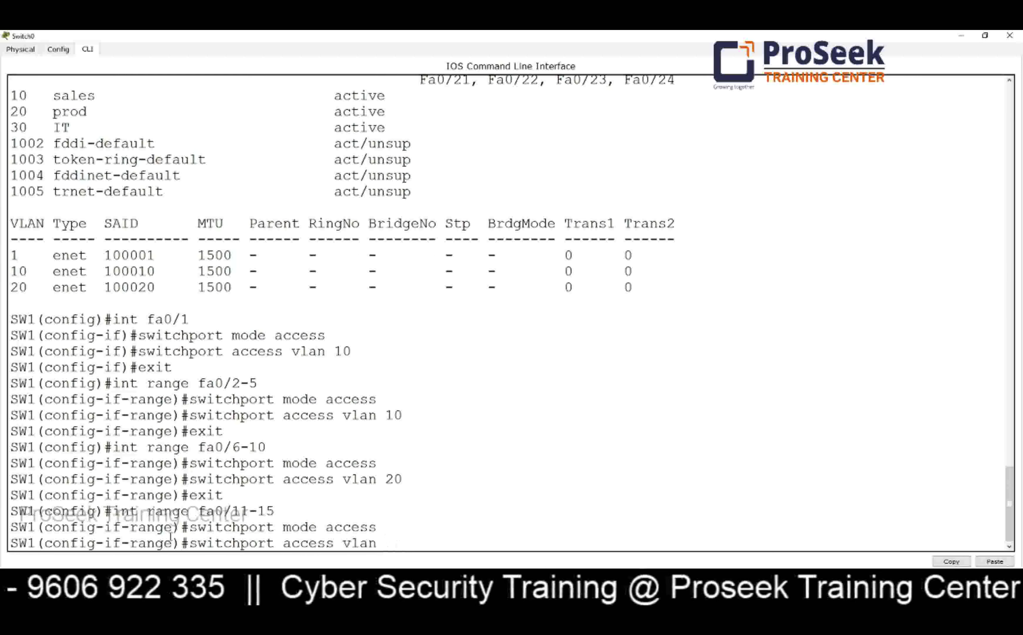
{"action": "key", "text": "Return"}
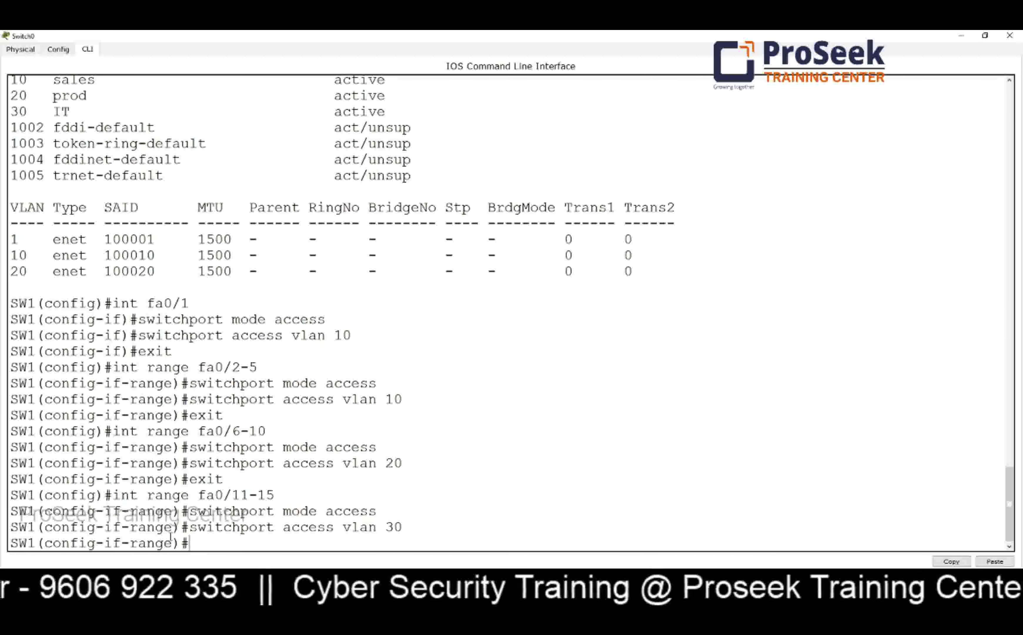
{"action": "type", "text": "exit"}
{"action": "key", "text": "Return"}
{"action": "type", "text": "ex"}
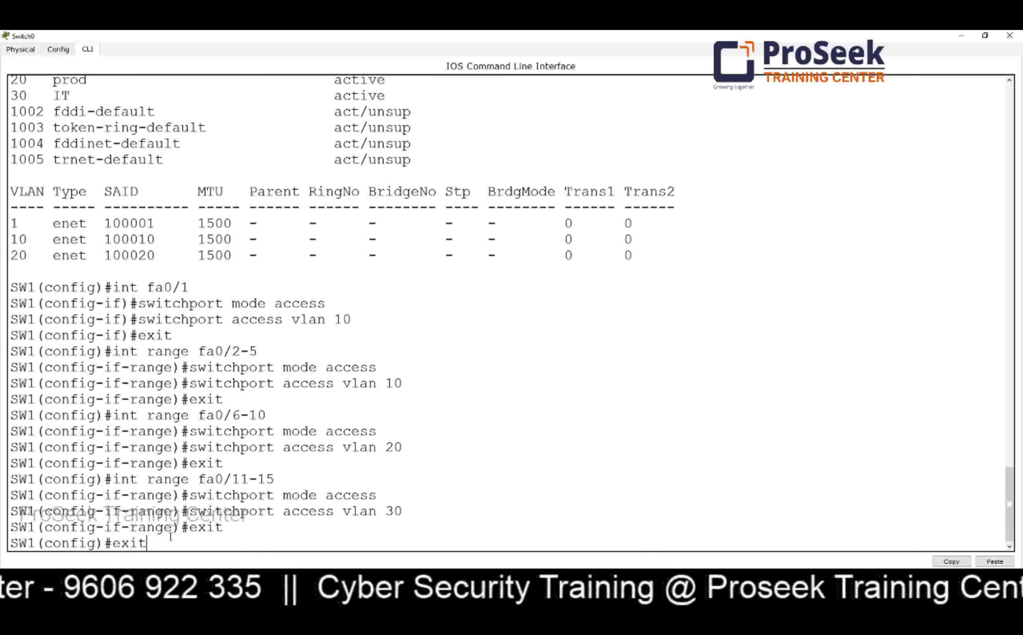
{"action": "key", "text": "Return"}
Save SW1's config with wr, check the VLAN port assignments, and close Switch0's window.
{"action": "type", "text": "wr"}
{"action": "key", "text": "Return"}
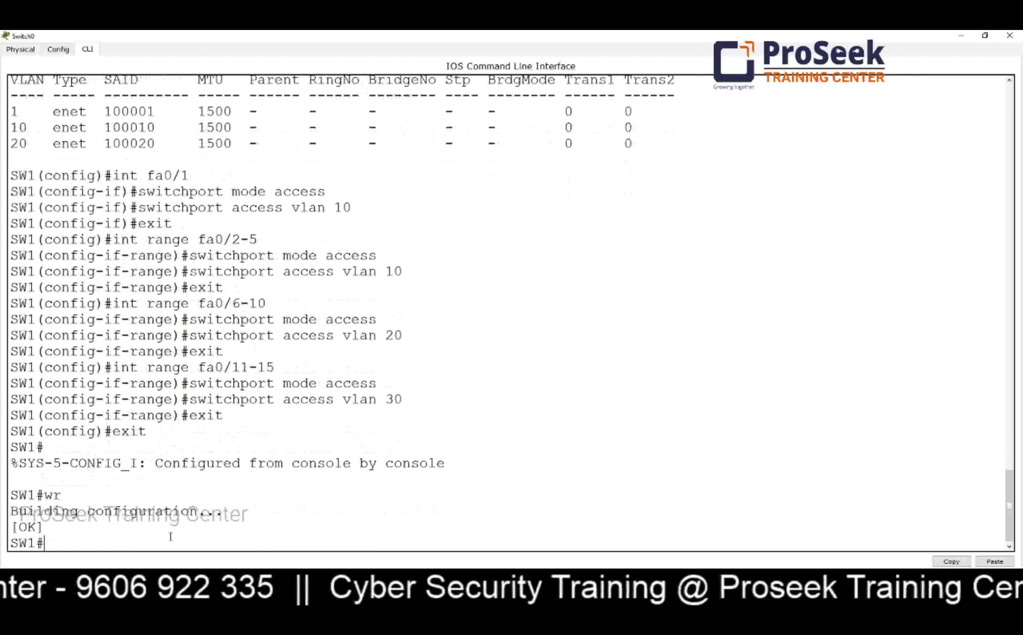
{"action": "type", "text": "sh vlan"}
{"action": "key", "text": "Return"}
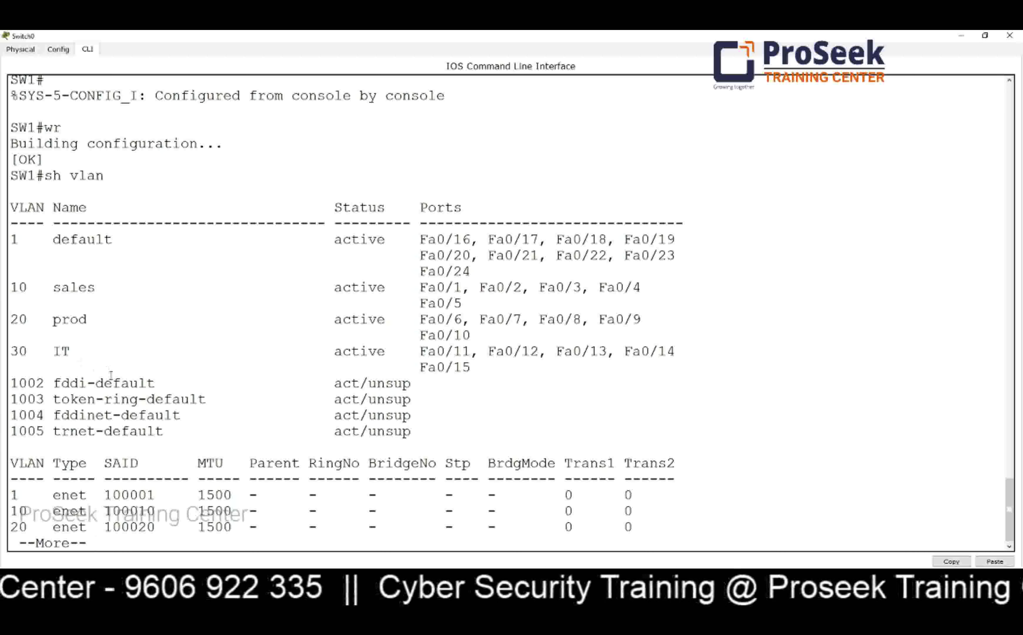
{"action": "key", "text": "q"}
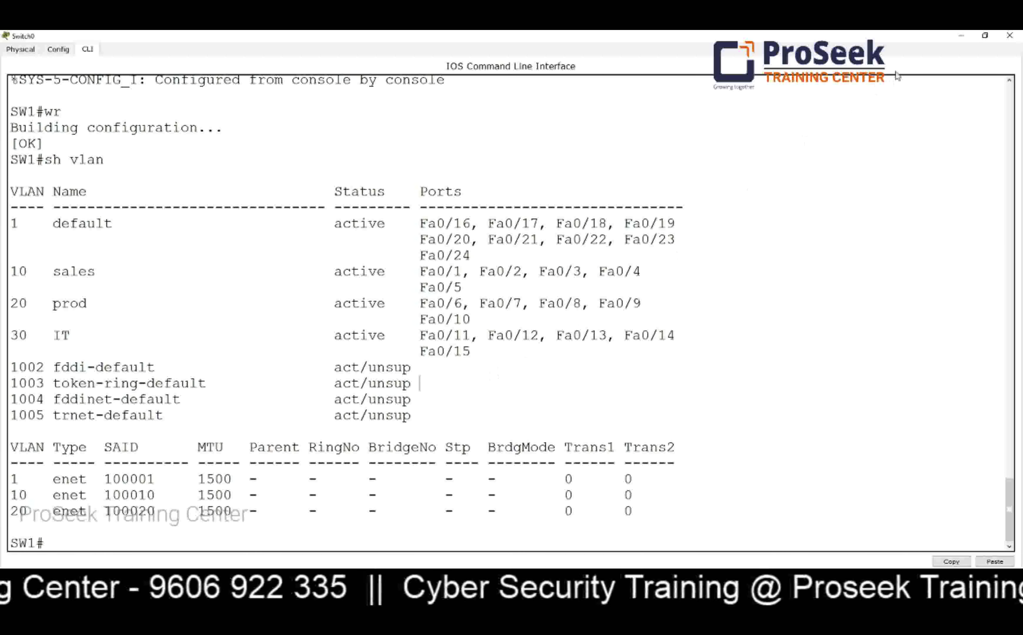
{"action": "left_click", "coordinate": [1010, 37]}
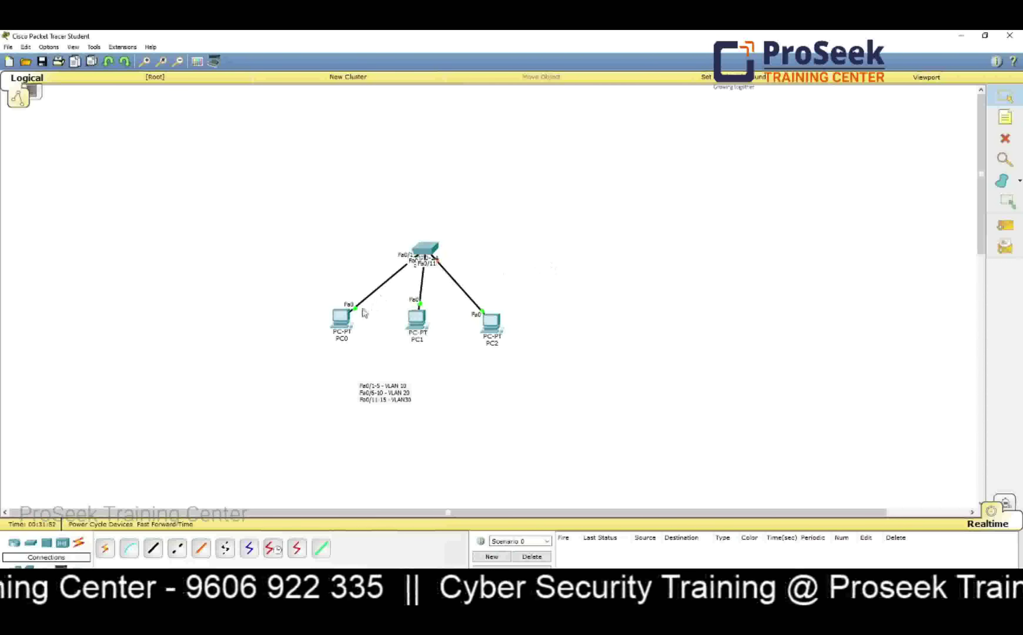
Place a 2950-24 switch and three generic PCs, PC3–PC5, right of the existing network.
{"action": "mouse_move", "coordinate": [342, 321]}
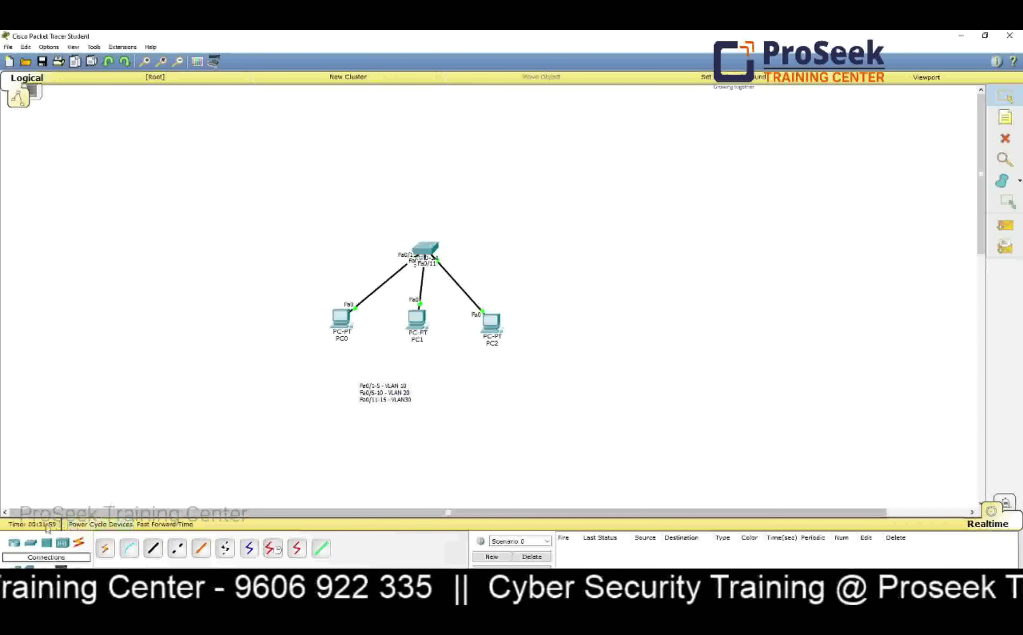
{"action": "left_click", "coordinate": [33, 545]}
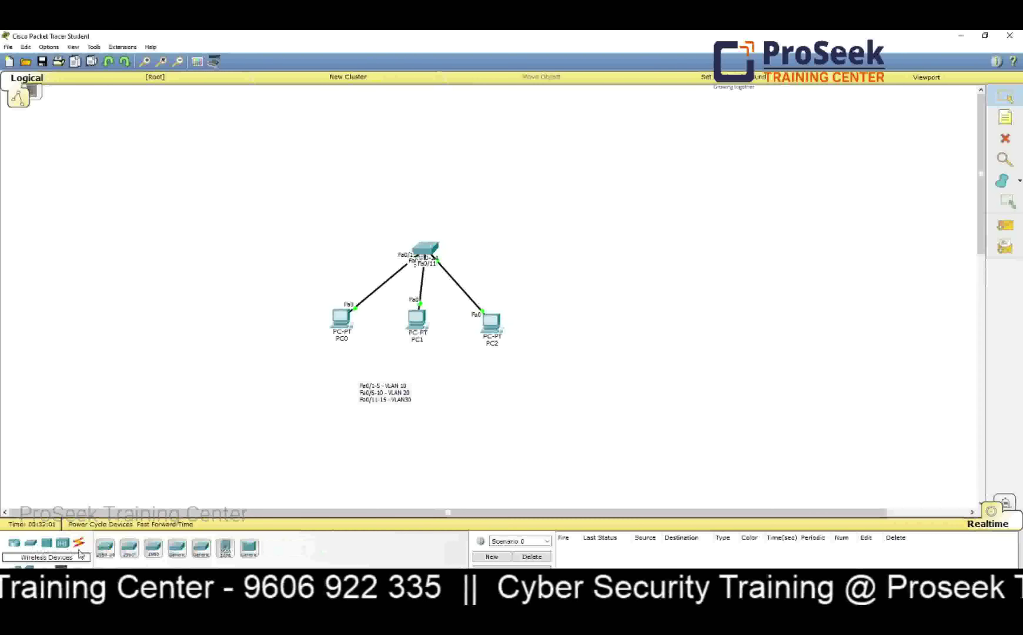
{"action": "left_click", "coordinate": [104, 554]}
{"action": "left_click", "coordinate": [586, 245]}
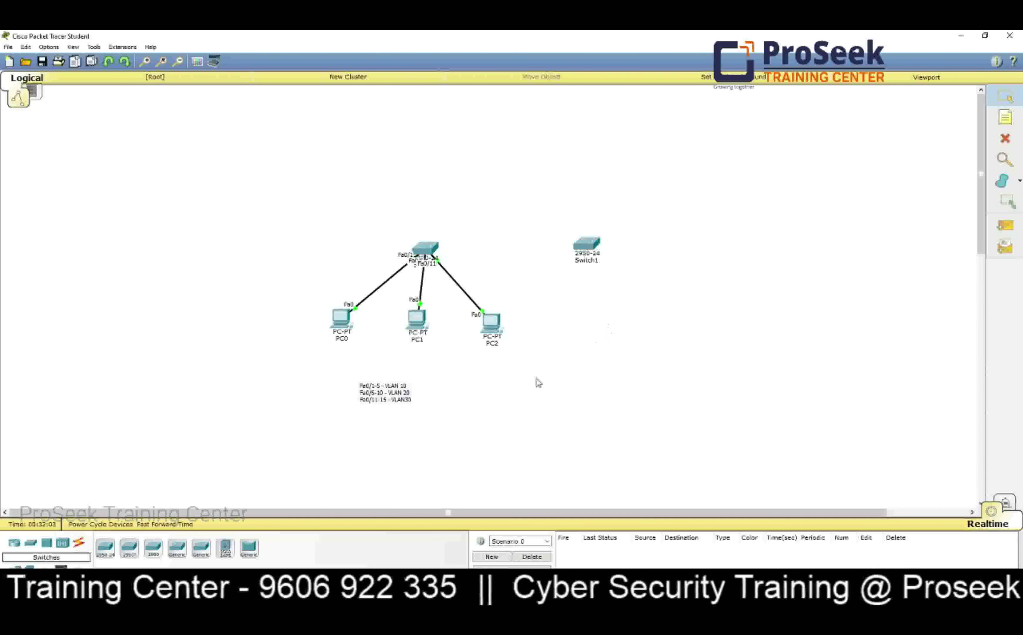
{"action": "left_click", "coordinate": [106, 556]}
{"action": "left_click", "coordinate": [562, 306]}
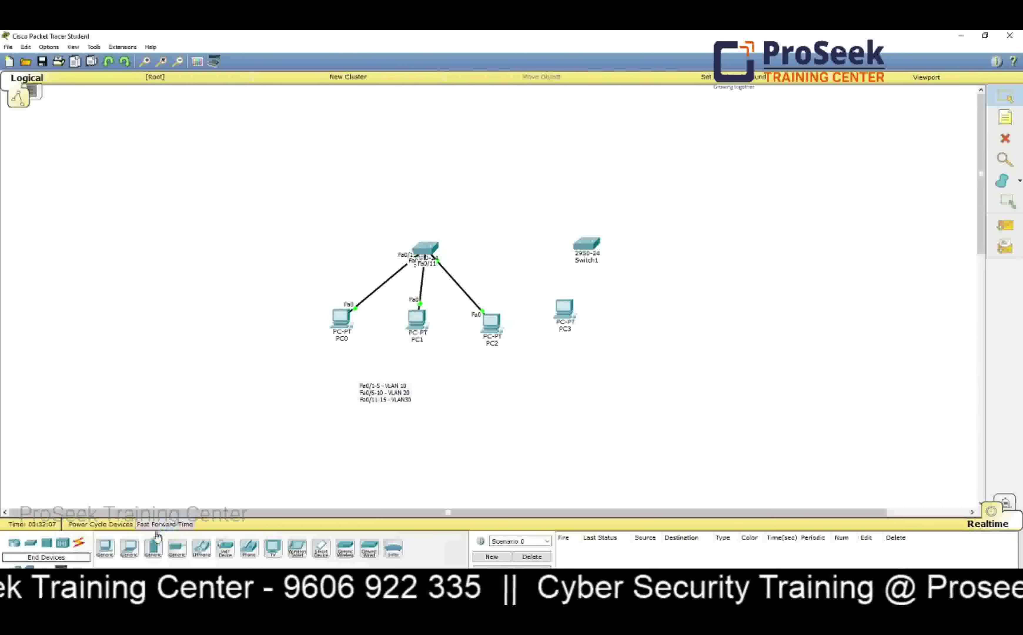
{"action": "left_click", "coordinate": [105, 548]}
{"action": "left_click", "coordinate": [621, 310]}
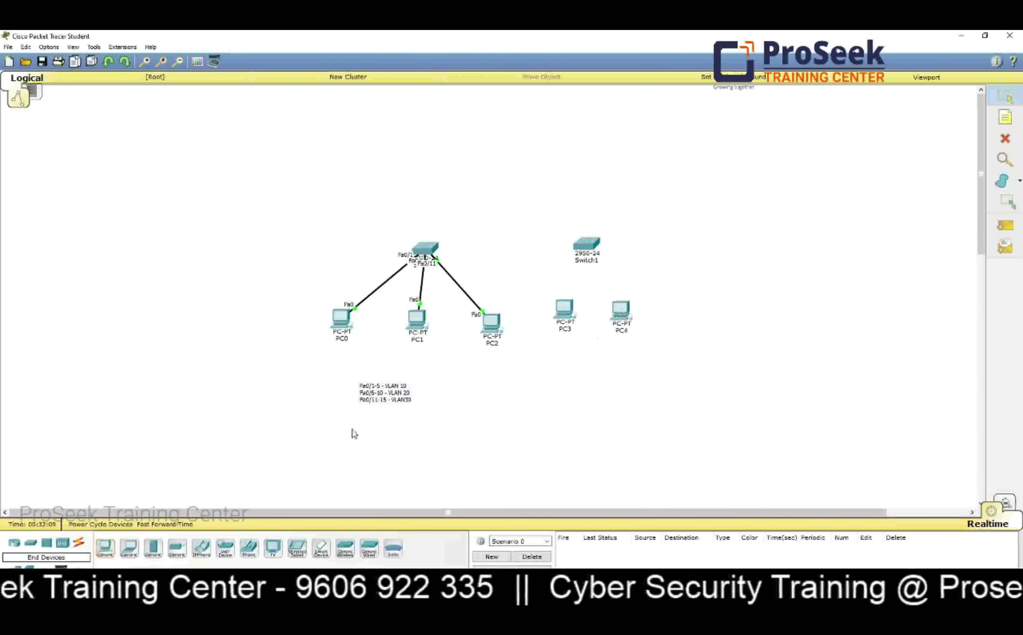
{"action": "left_click", "coordinate": [105, 548]}
{"action": "left_click", "coordinate": [682, 309]}
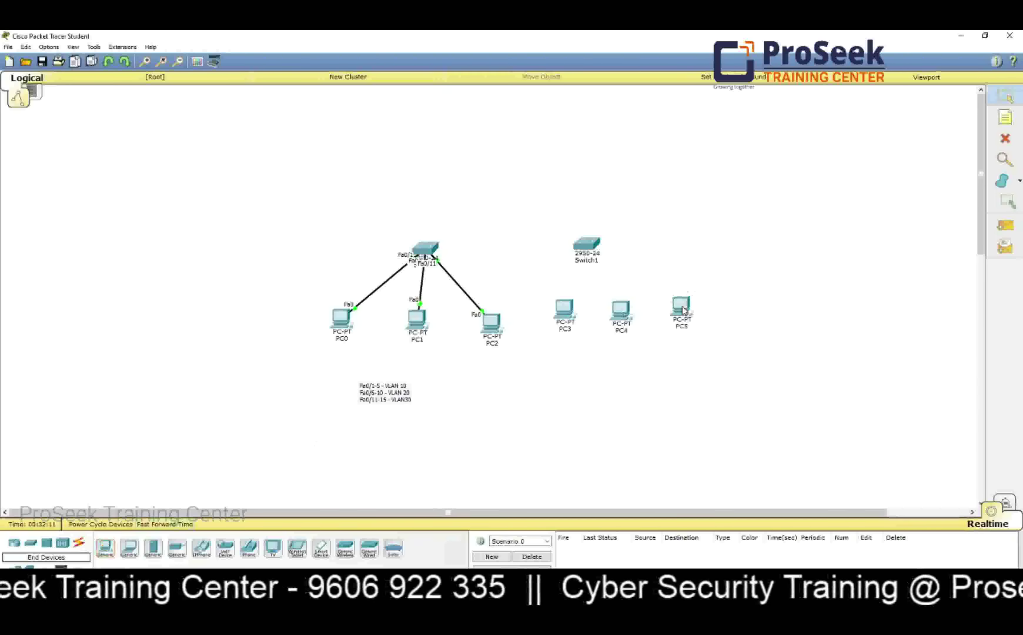
Arrange Switch1 among PC3–PC5 and shift the original switch, PCs and VLAN note down-left.
{"action": "left_click_drag", "start_coordinate": [596, 249], "coordinate": [630, 233]}
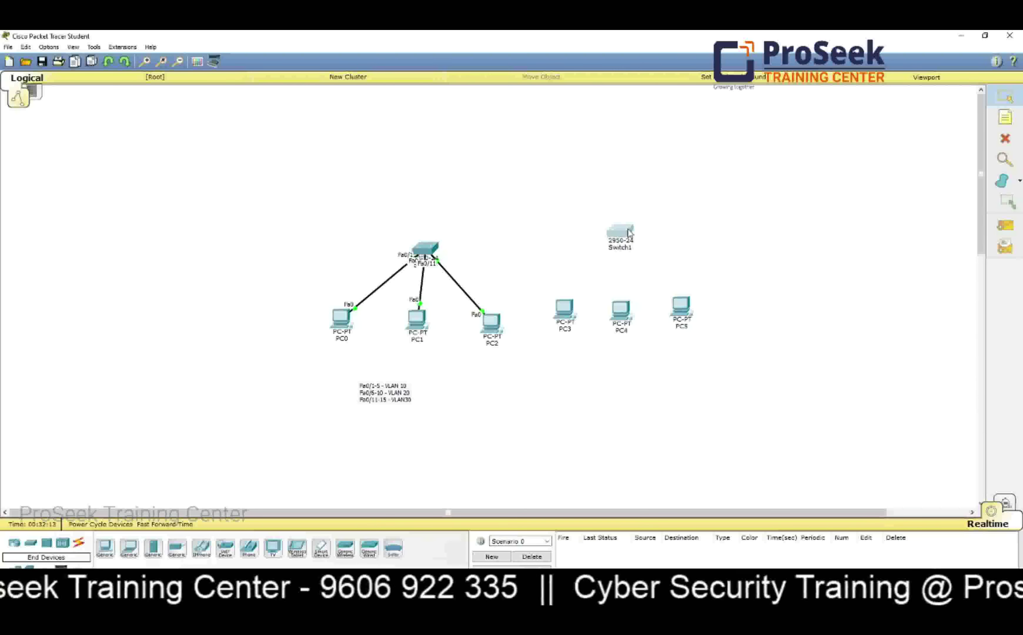
{"action": "left_click_drag", "start_coordinate": [684, 306], "coordinate": [707, 237]}
{"action": "left_click_drag", "start_coordinate": [626, 312], "coordinate": [709, 321]}
{"action": "left_click_drag", "start_coordinate": [565, 312], "coordinate": [713, 381]}
{"action": "left_click_drag", "start_coordinate": [617, 233], "coordinate": [625, 323]}
{"action": "left_click_drag", "start_coordinate": [293, 224], "coordinate": [524, 438]}
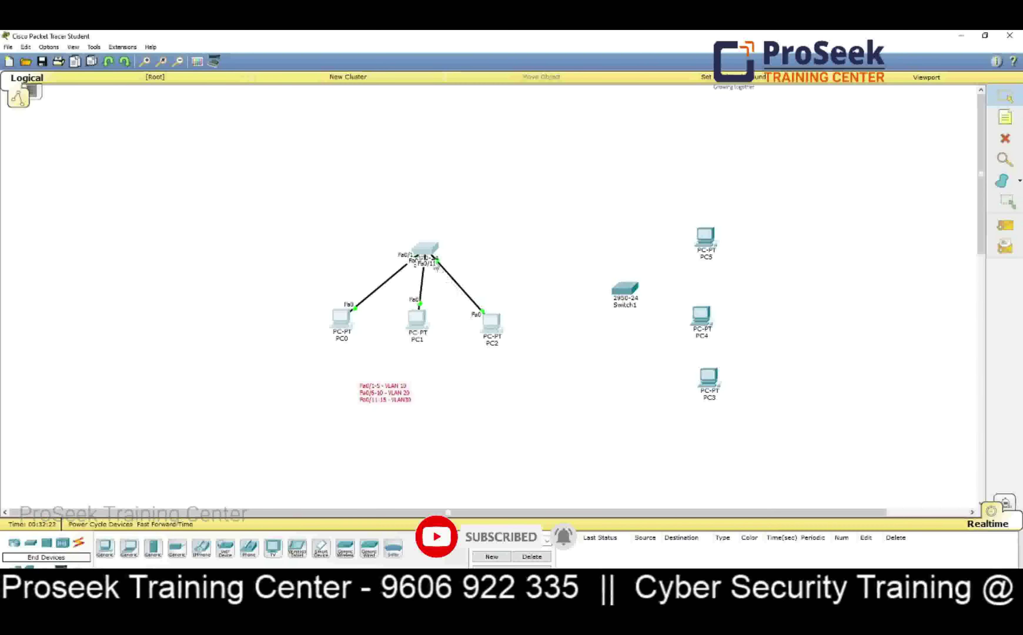
{"action": "left_click_drag", "start_coordinate": [437, 267], "coordinate": [395, 321]}
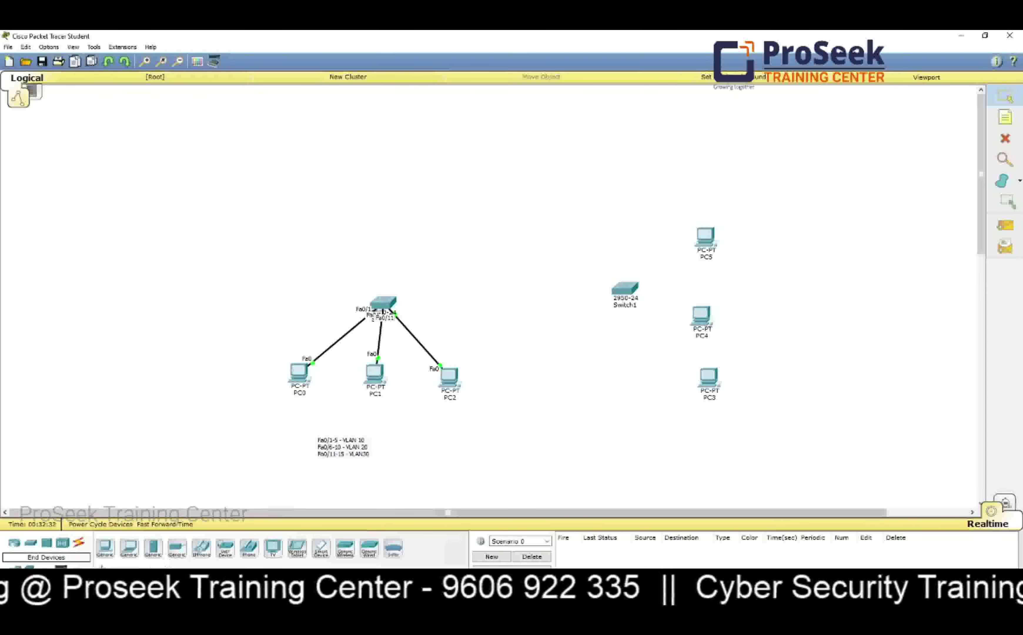
Cable PC5's FastEthernet0 to Switch1's Fa0/1 with a copper straight-through cable.
{"action": "left_click", "coordinate": [152, 548]}
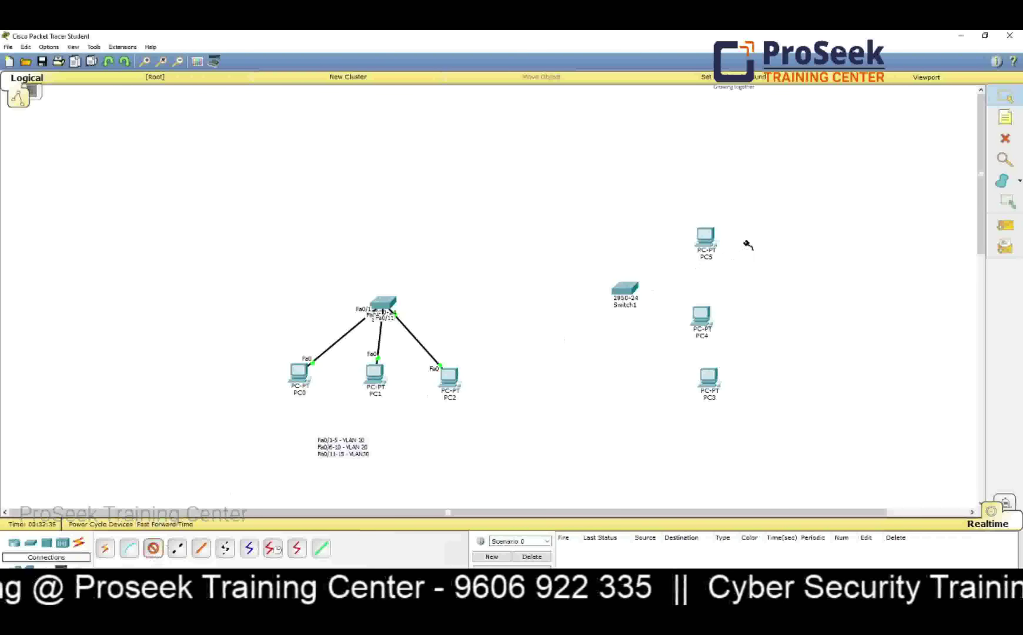
{"action": "left_click", "coordinate": [706, 233]}
{"action": "left_click", "coordinate": [740, 251]}
{"action": "left_click", "coordinate": [624, 290]}
{"action": "left_click", "coordinate": [659, 311]}
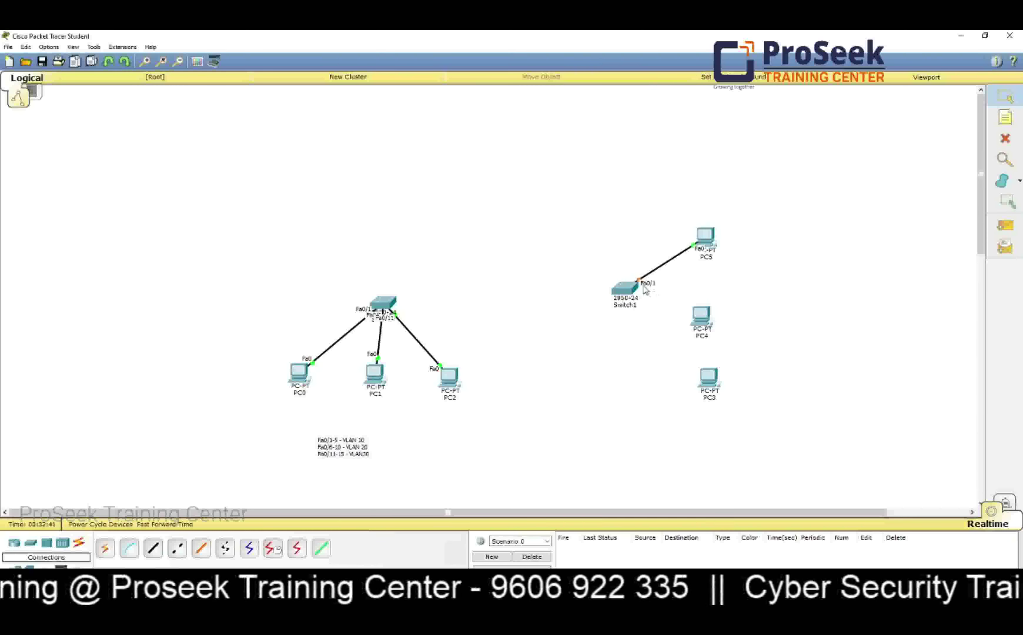
Run en and sh vlan in Switch1's CLI, confirming every port sits in default VLAN 1.
{"action": "left_click", "coordinate": [626, 290]}
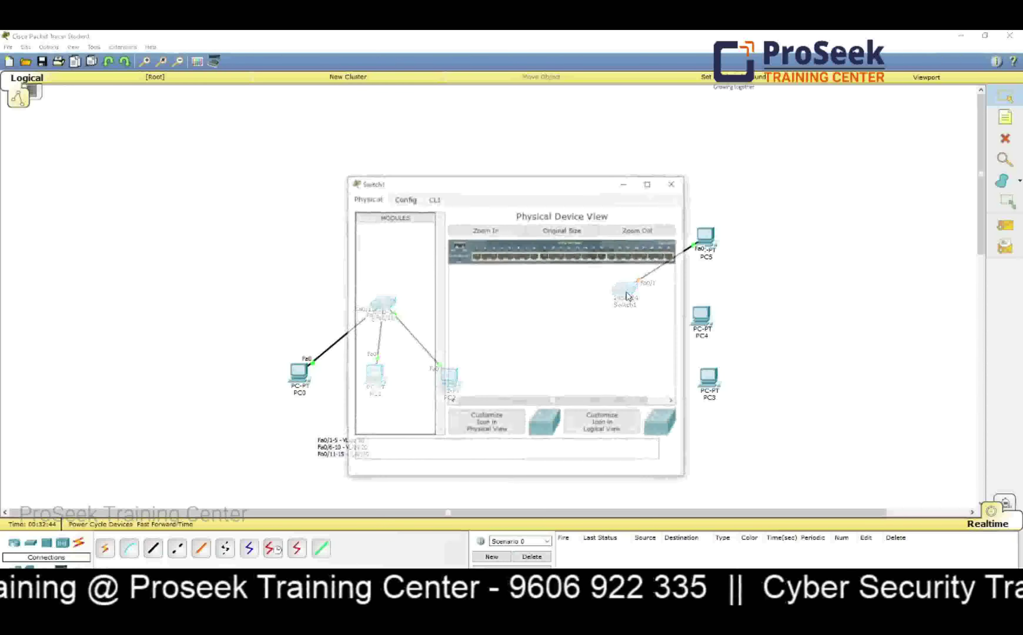
{"action": "left_click", "coordinate": [434, 198]}
{"action": "left_click", "coordinate": [649, 183]}
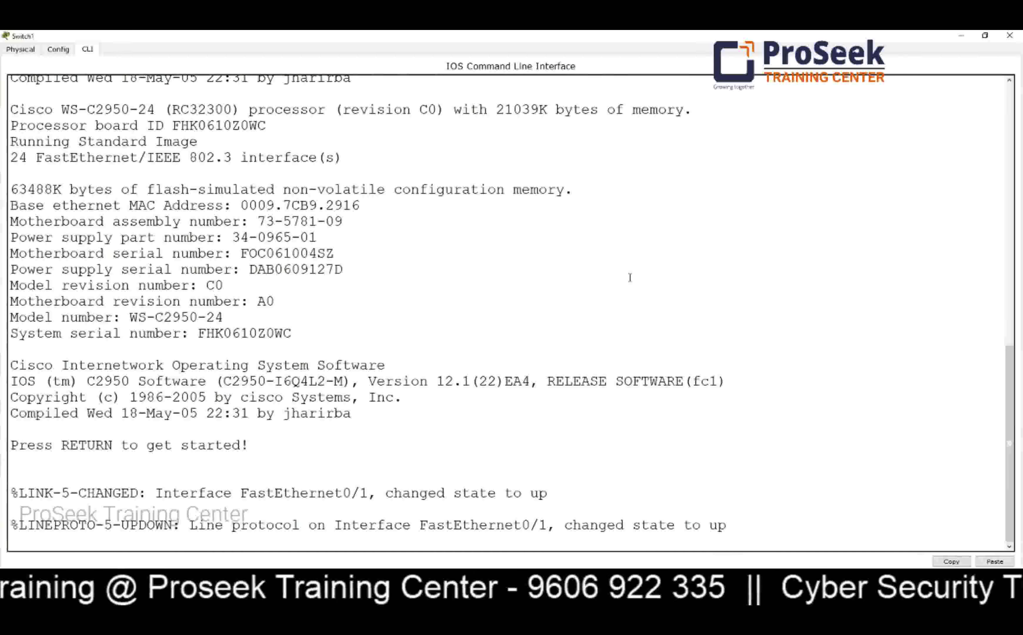
{"action": "key", "text": "Return"}
{"action": "type", "text": "en"}
{"action": "key", "text": "Return"}
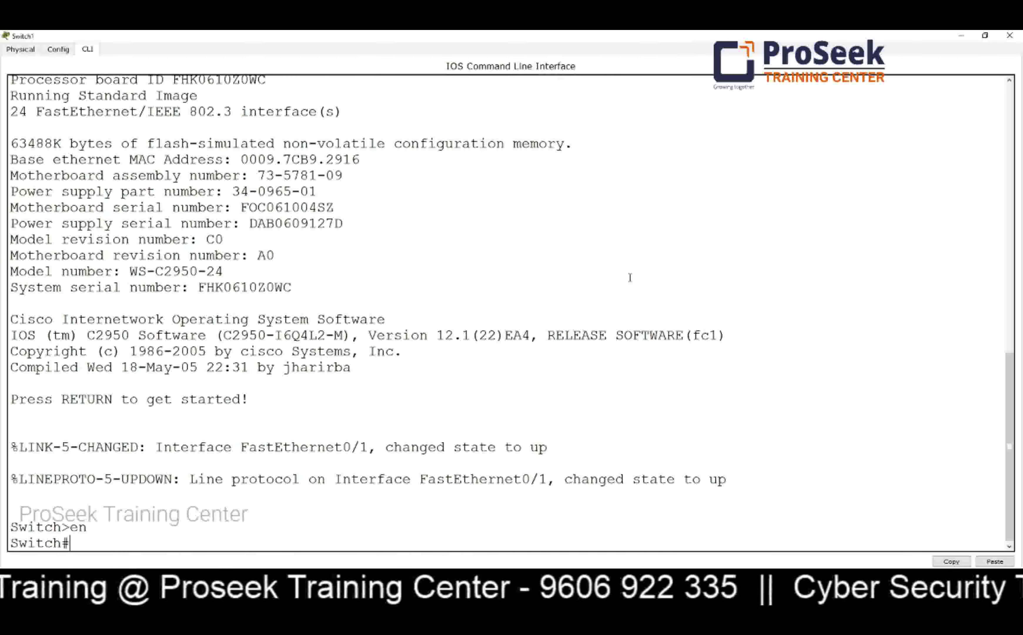
{"action": "key", "text": "Return"}
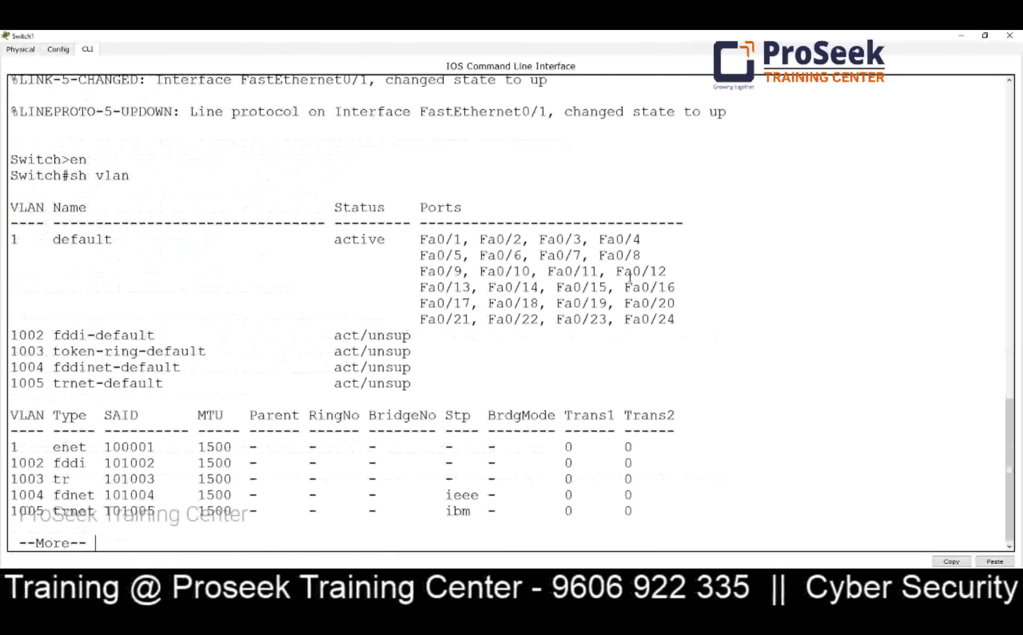
{"action": "key", "text": "space"}
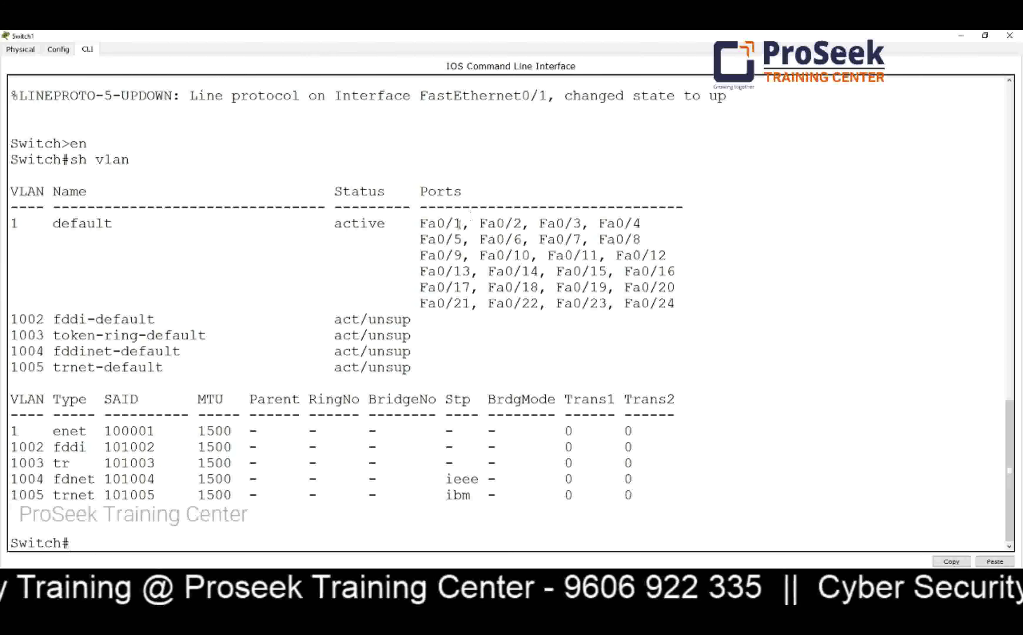
{"action": "left_click_drag", "start_coordinate": [462, 223], "coordinate": [411, 223]}
{"action": "left_click", "coordinate": [20, 229]}
{"action": "left_click_drag", "start_coordinate": [20, 229], "coordinate": [10, 225]}
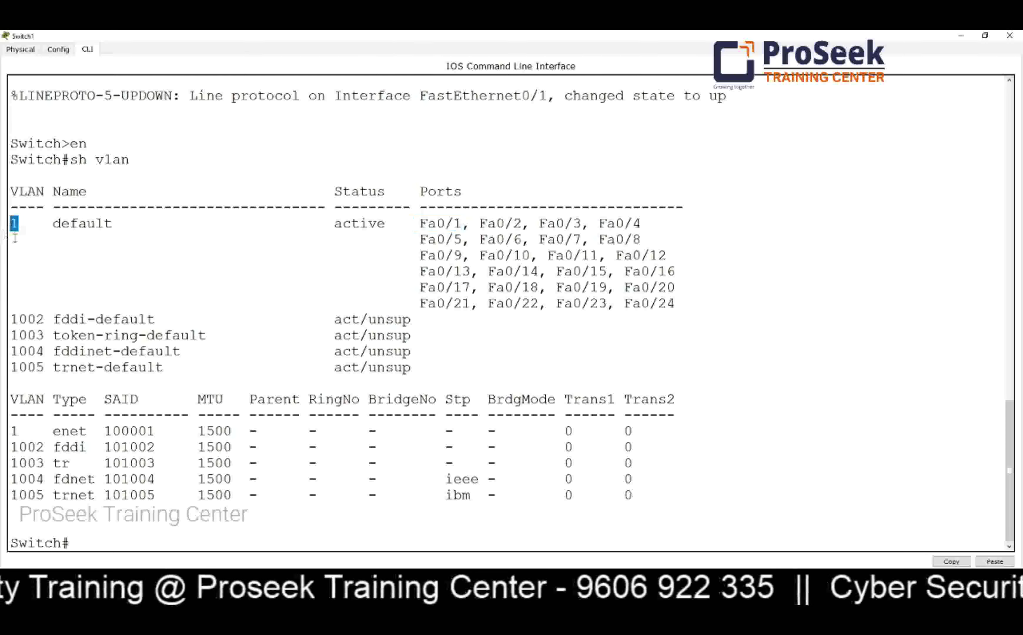
{"action": "left_click", "coordinate": [51, 286]}
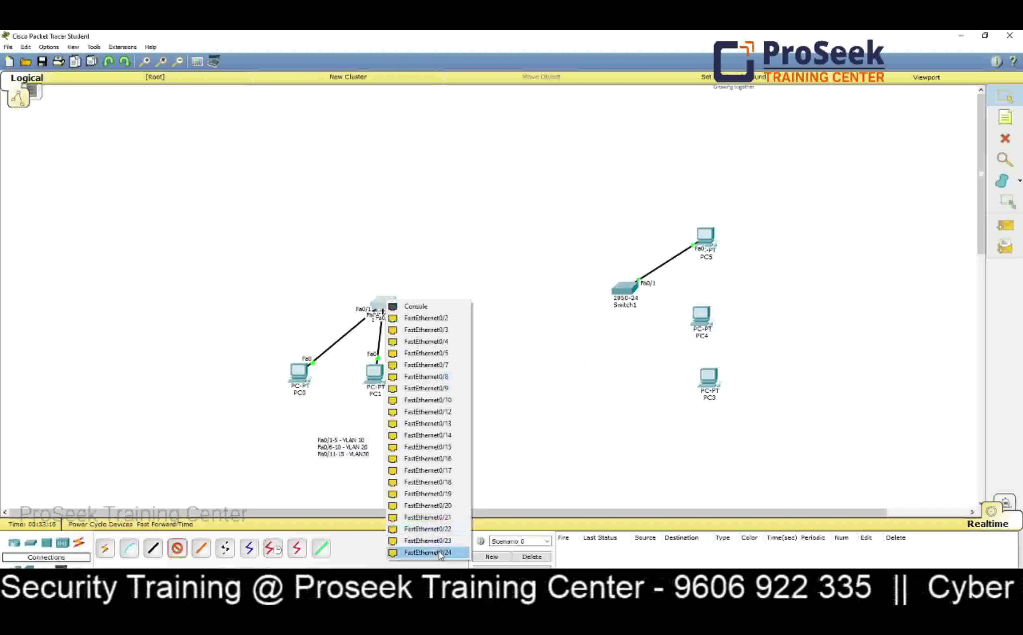
Join Switch0 Fa0/24 to Switch1 Fa0/24 with a crossover cable, then move PC3 beside PC4.
{"action": "left_click", "coordinate": [439, 551]}
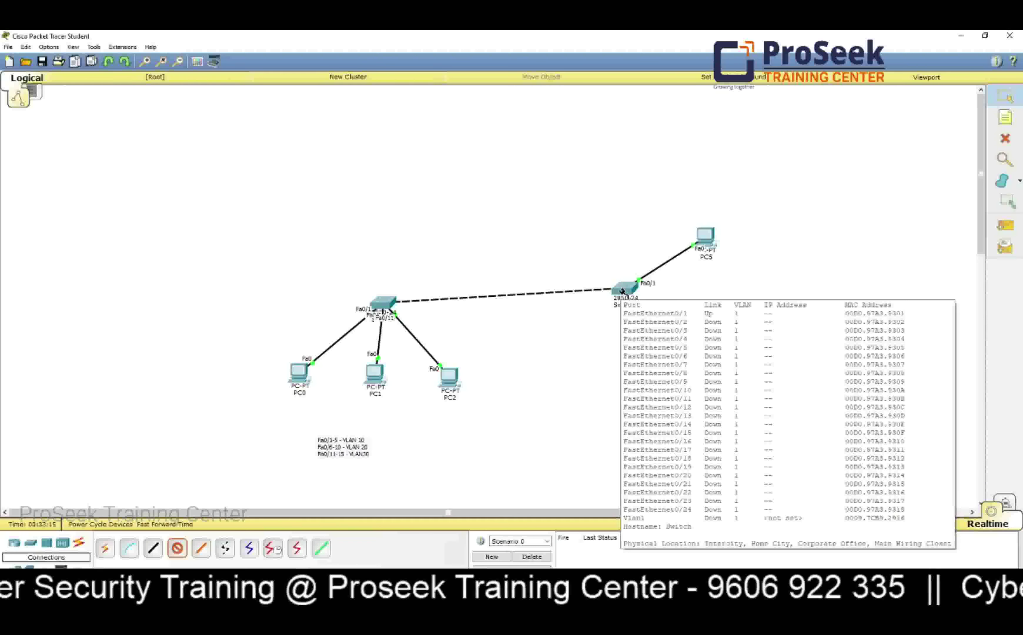
{"action": "left_click", "coordinate": [622, 291]}
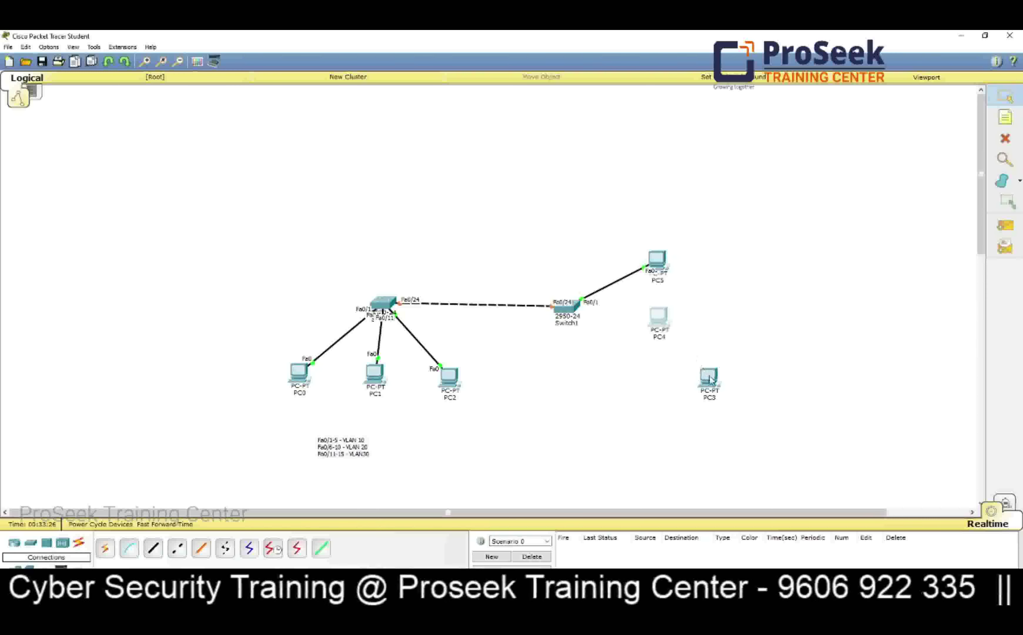
{"action": "left_click_drag", "start_coordinate": [710, 380], "coordinate": [665, 378]}
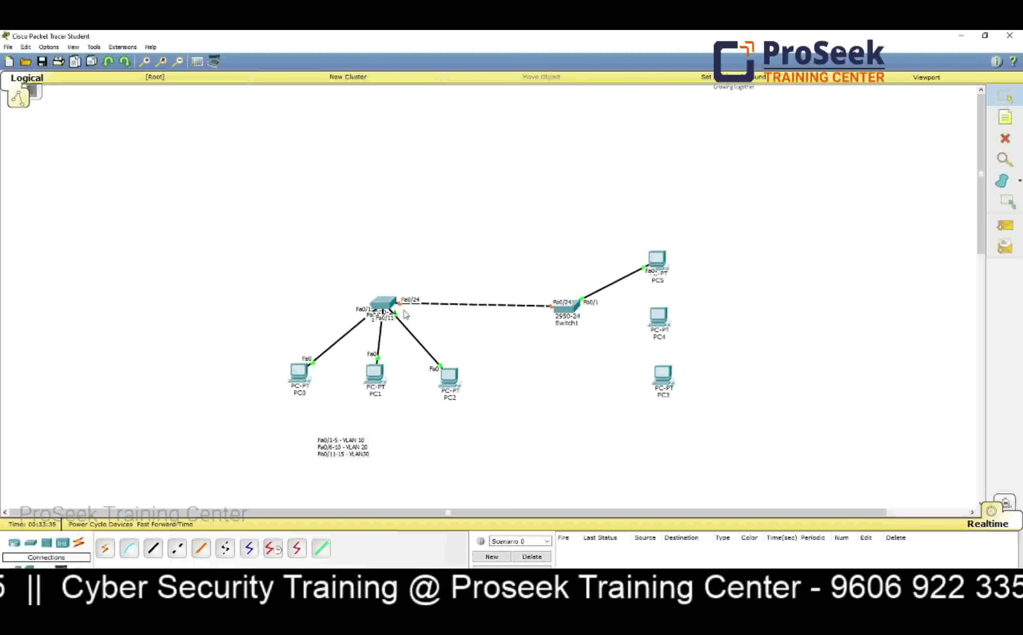
{"action": "mouse_move", "coordinate": [398, 309]}
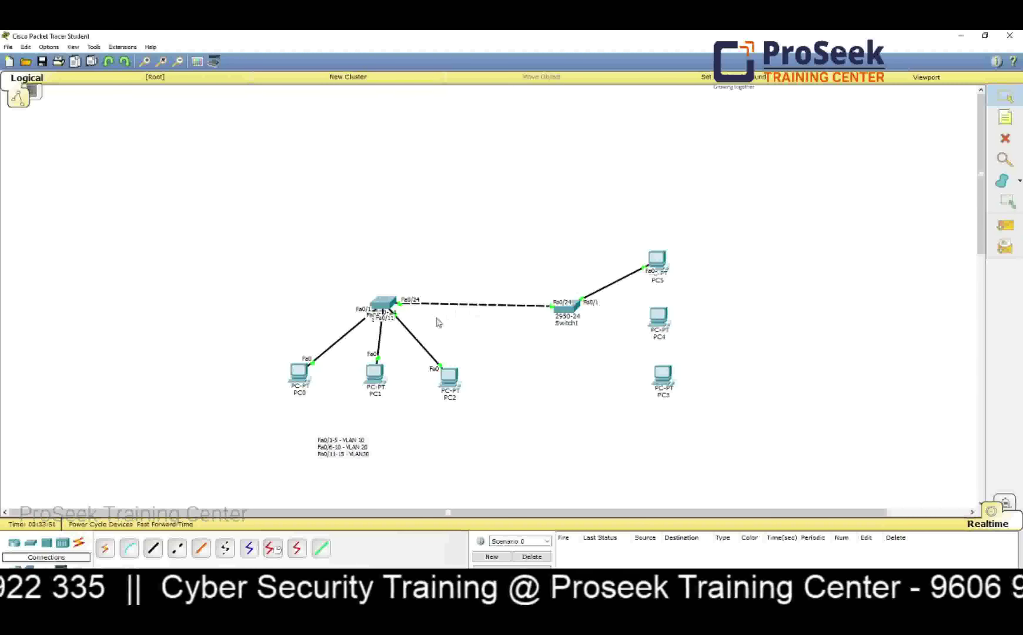
{"action": "left_click_drag", "start_coordinate": [311, 326], "coordinate": [429, 357]}
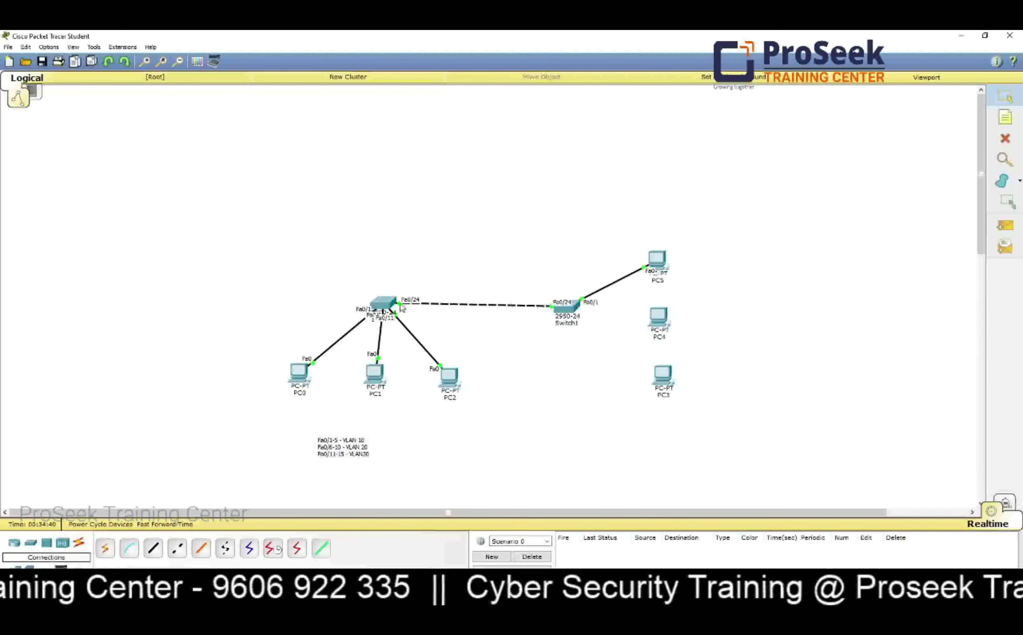
In Switch0's CLI, set interface Fa0/24 to access, then trunk mode, and exit configuration.
{"action": "left_click", "coordinate": [385, 304]}
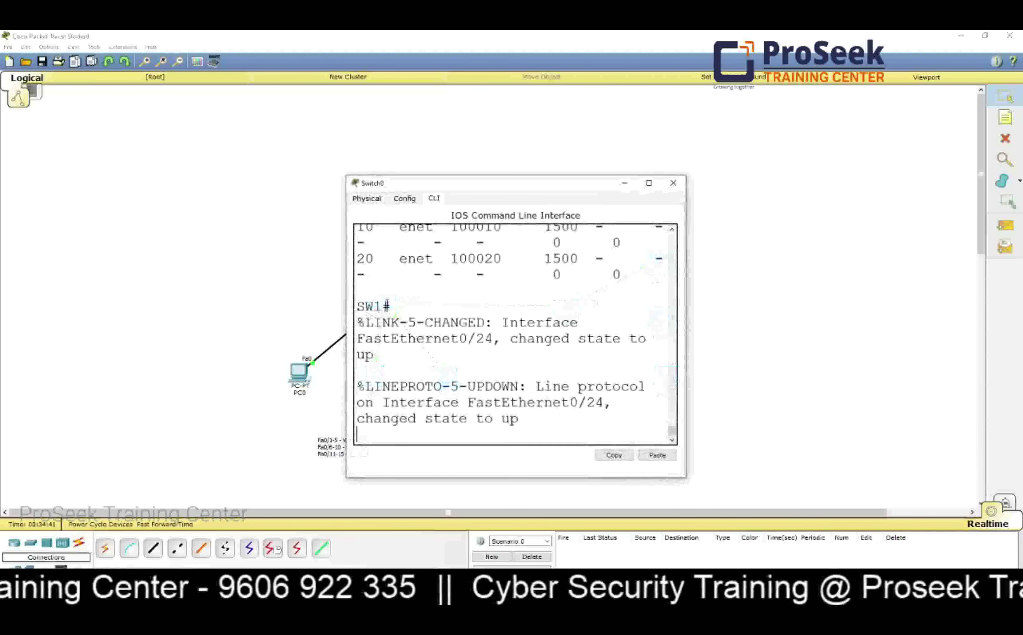
{"action": "left_click", "coordinate": [649, 183]}
{"action": "key", "text": "Return"}
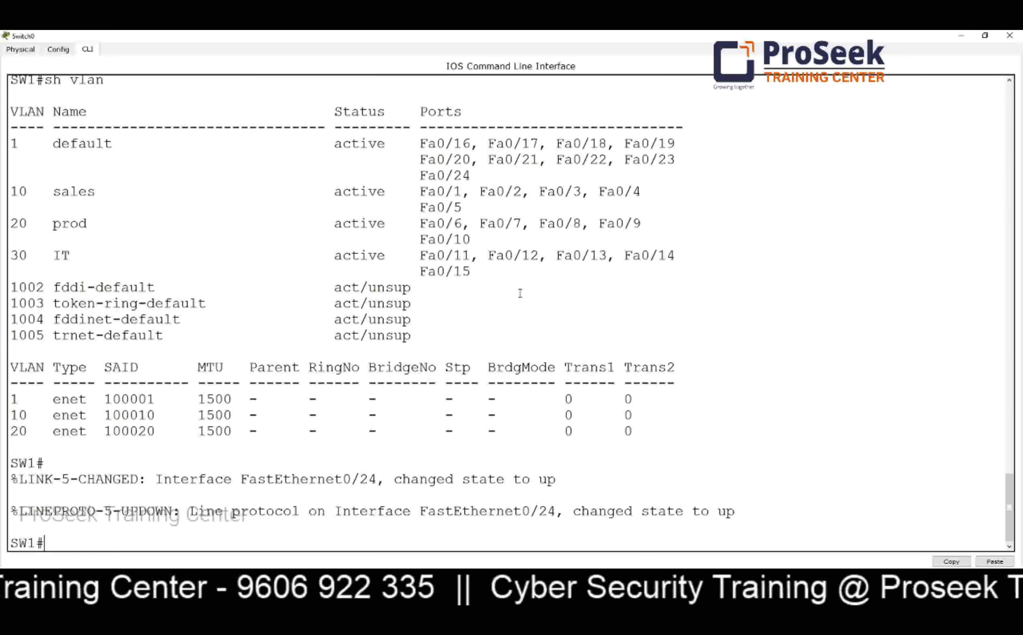
{"action": "type", "text": "config t"}
{"action": "key", "text": "Return"}
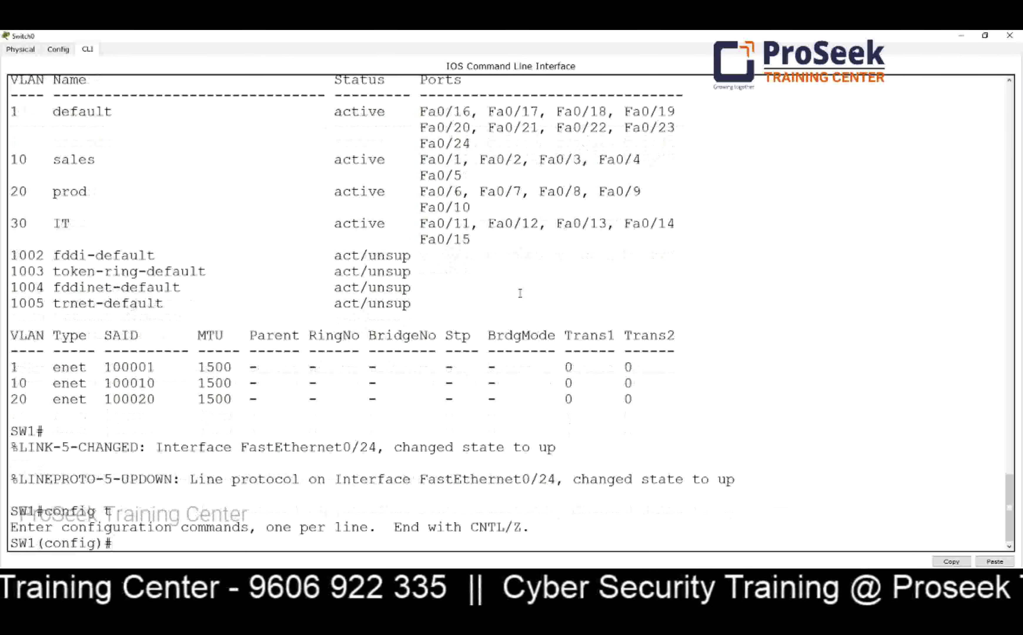
{"action": "type", "text": "int fa0/2"}
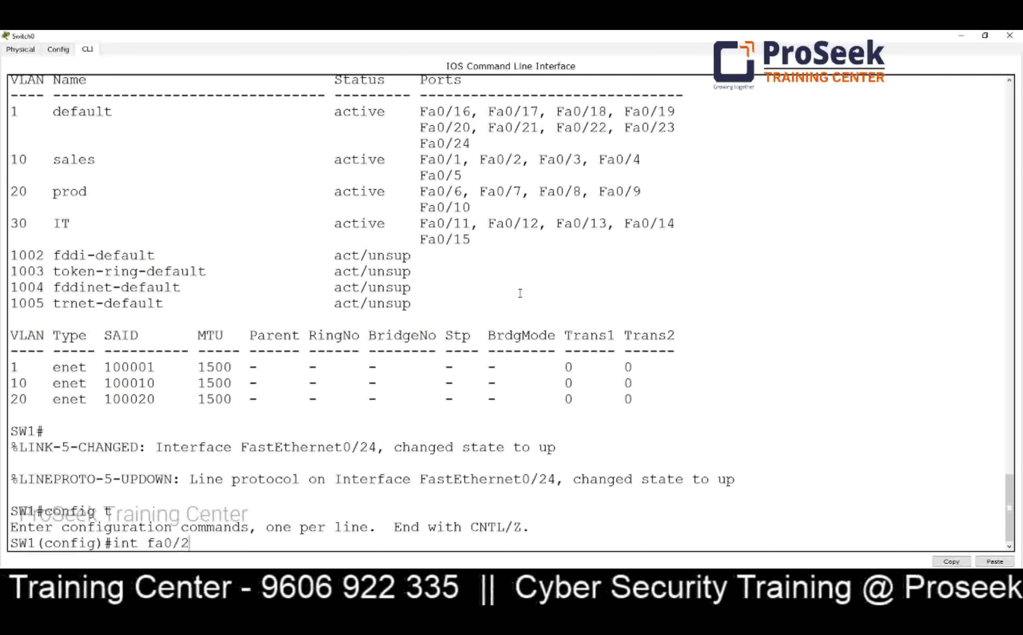
{"action": "type", "text": "4"}
{"action": "key", "text": "Return"}
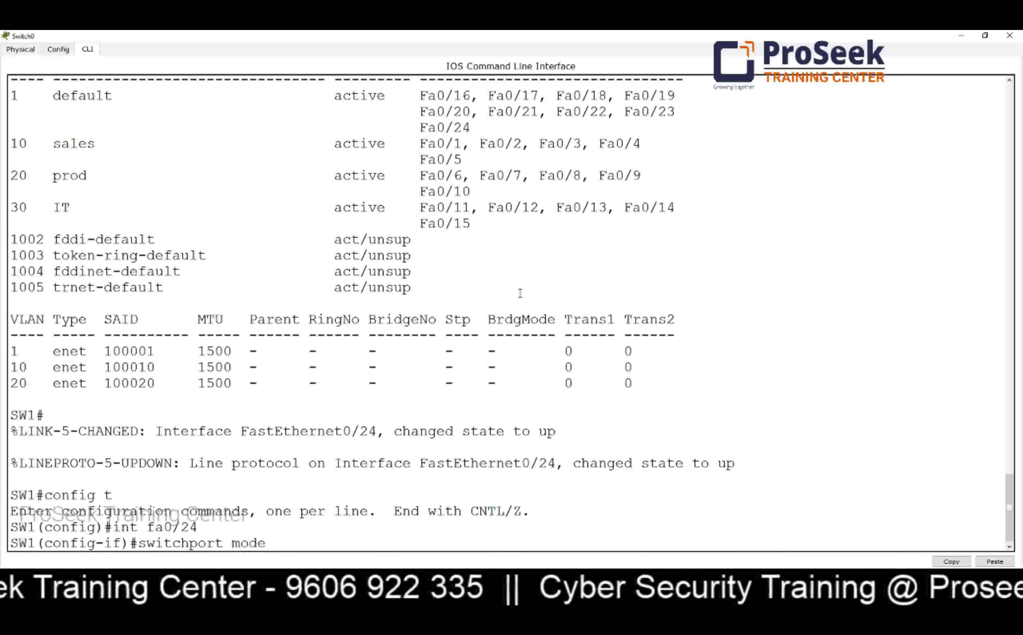
{"action": "type", "text": "switchport mode access"}
{"action": "key", "text": "Return"}
{"action": "type", "text": "switchport mode acce"}
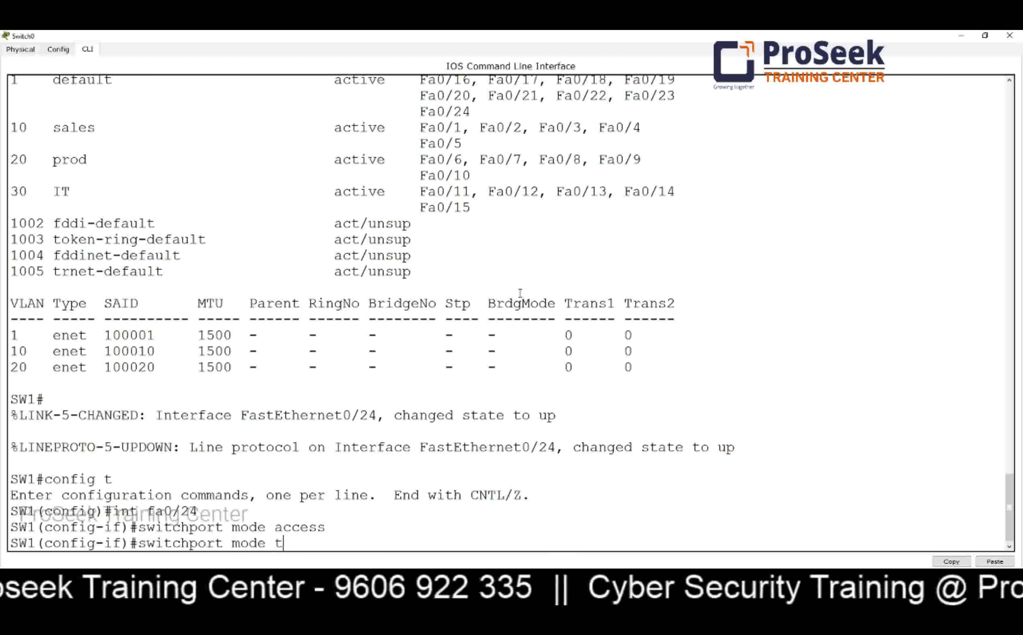
{"action": "type", "text": "k"}
{"action": "key", "text": "Return"}
{"action": "key", "text": "Return"}
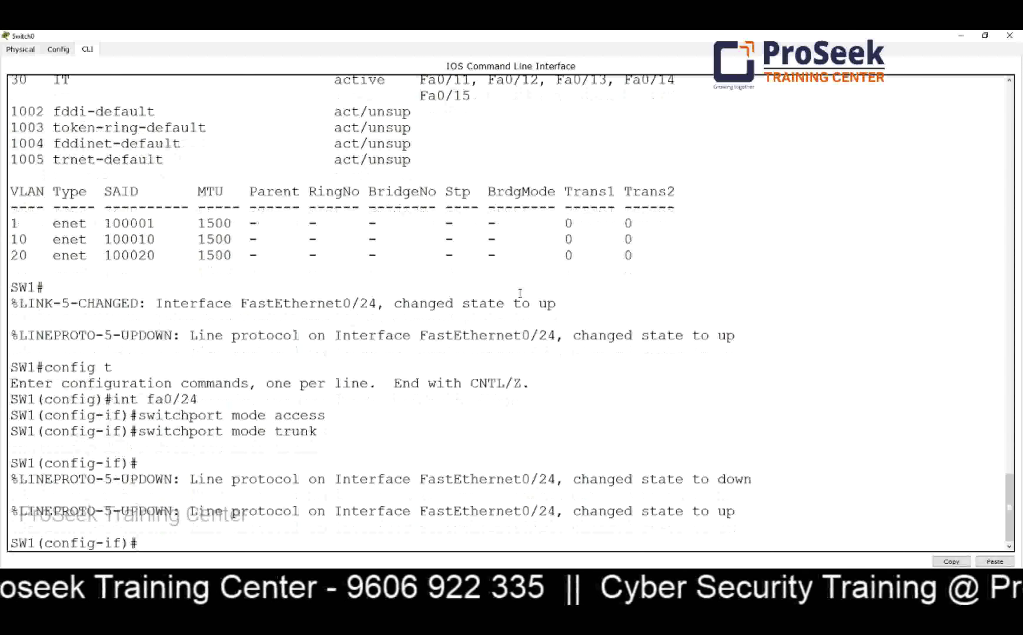
{"action": "type", "text": "e"}
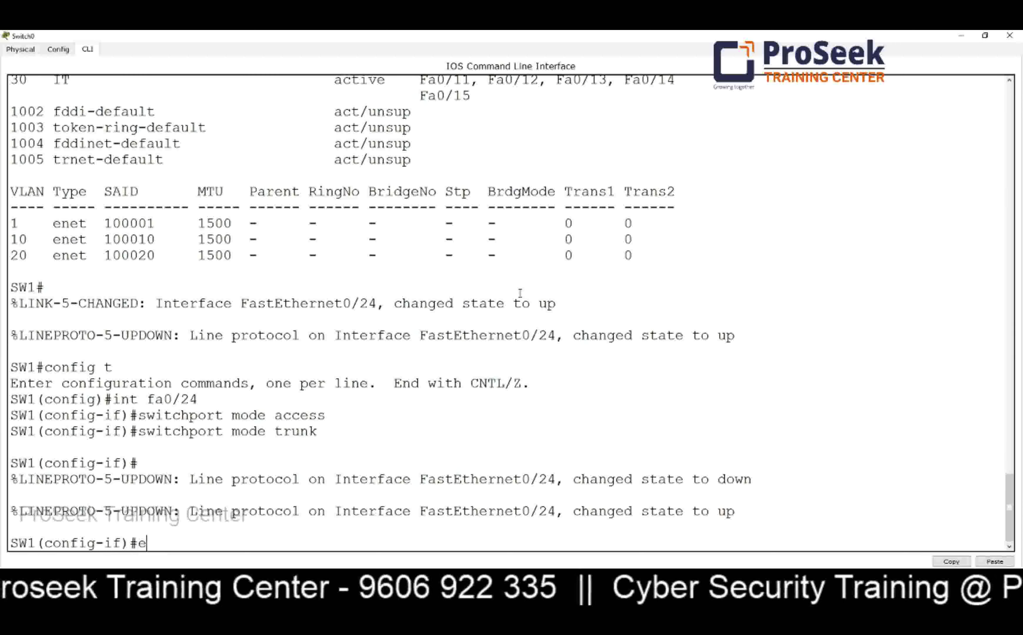
{"action": "type", "text": "xit"}
{"action": "key", "text": "Return"}
{"action": "type", "text": "exit"}
{"action": "key", "text": "Return"}
{"action": "key", "text": "Return"}
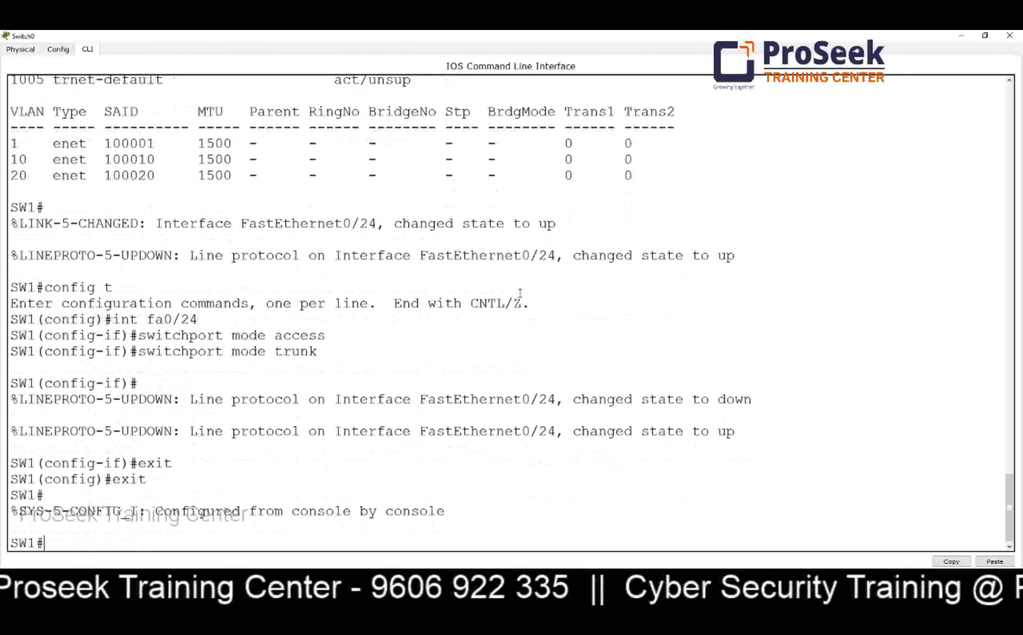
Run sh int trunk to confirm Fa0/24 trunks with 802.1q, then close the CLI window.
{"action": "type", "text": "sh i"}
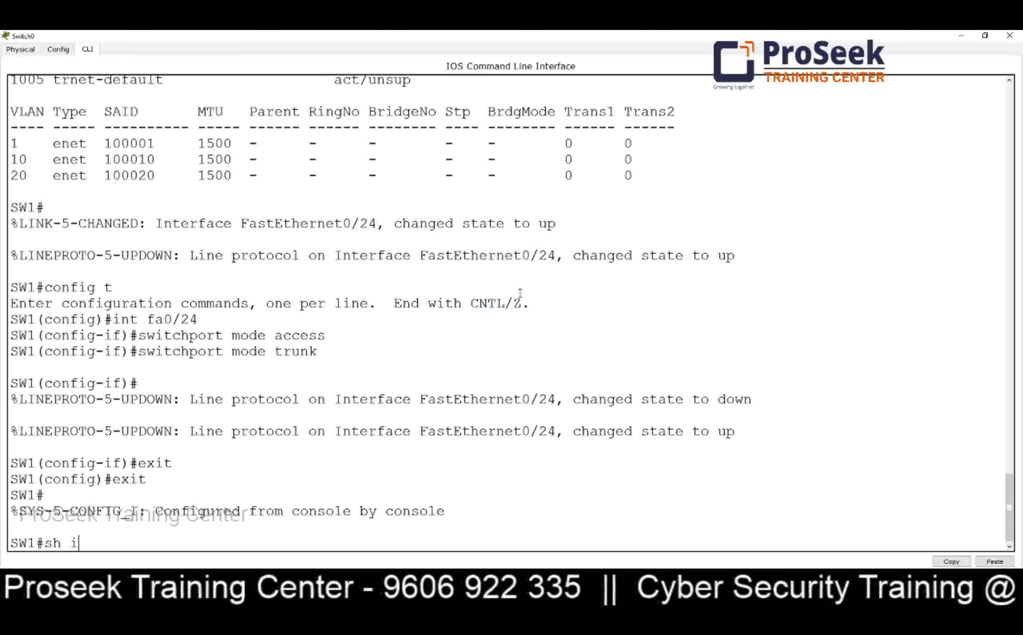
{"action": "type", "text": "nt trunk"}
{"action": "key", "text": "Return"}
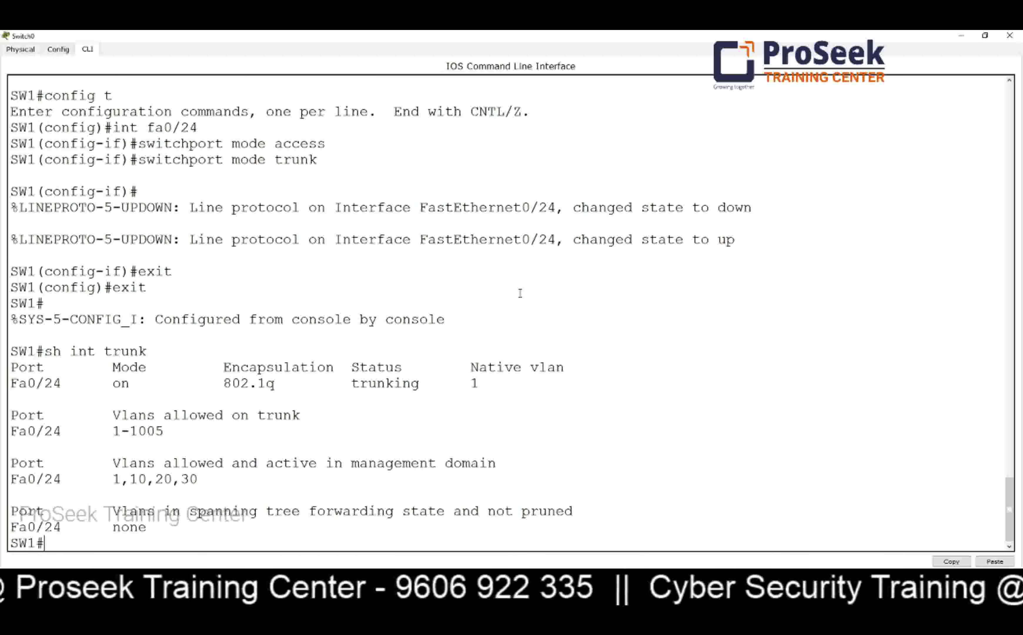
{"action": "left_click_drag", "start_coordinate": [79, 383], "coordinate": [4, 389]}
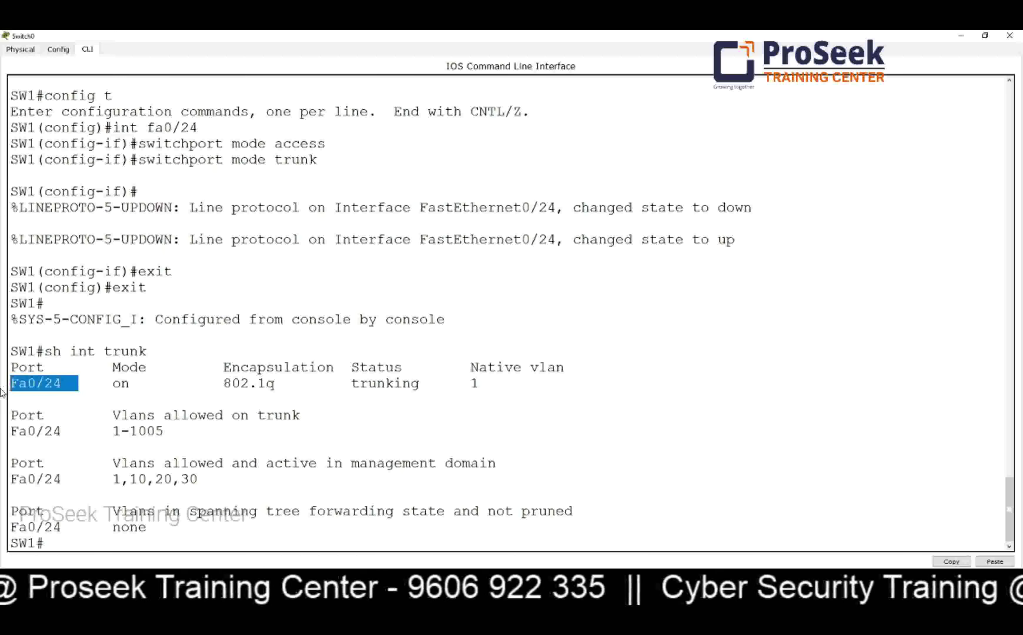
{"action": "left_click", "coordinate": [110, 385]}
{"action": "left_click_drag", "start_coordinate": [110, 386], "coordinate": [139, 386]}
{"action": "left_click_drag", "start_coordinate": [220, 386], "coordinate": [281, 385]}
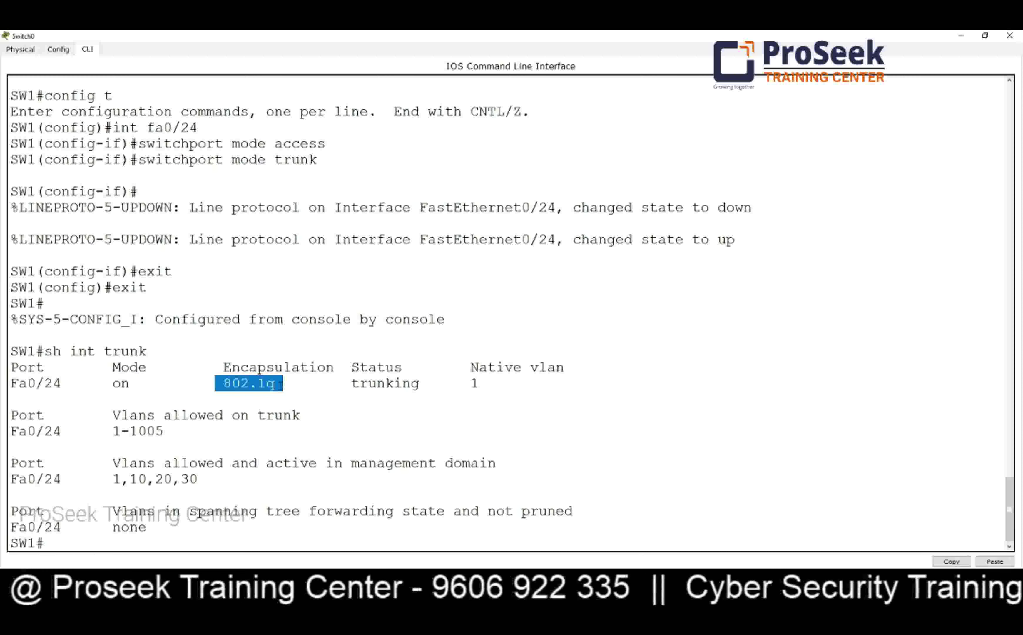
{"action": "left_click", "coordinate": [281, 386]}
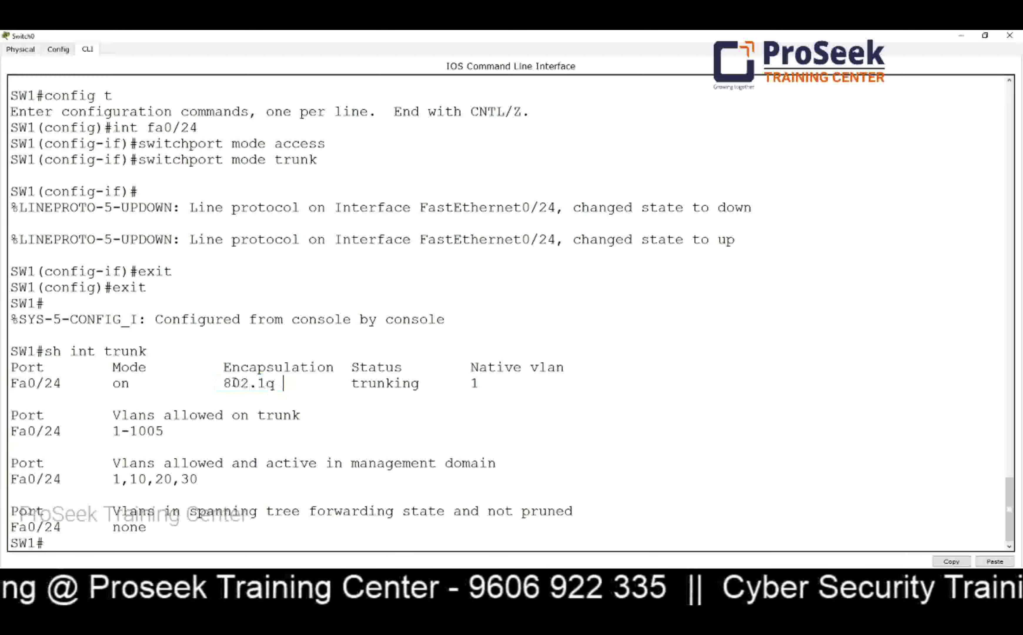
{"action": "left_click_drag", "start_coordinate": [221, 385], "coordinate": [280, 383]}
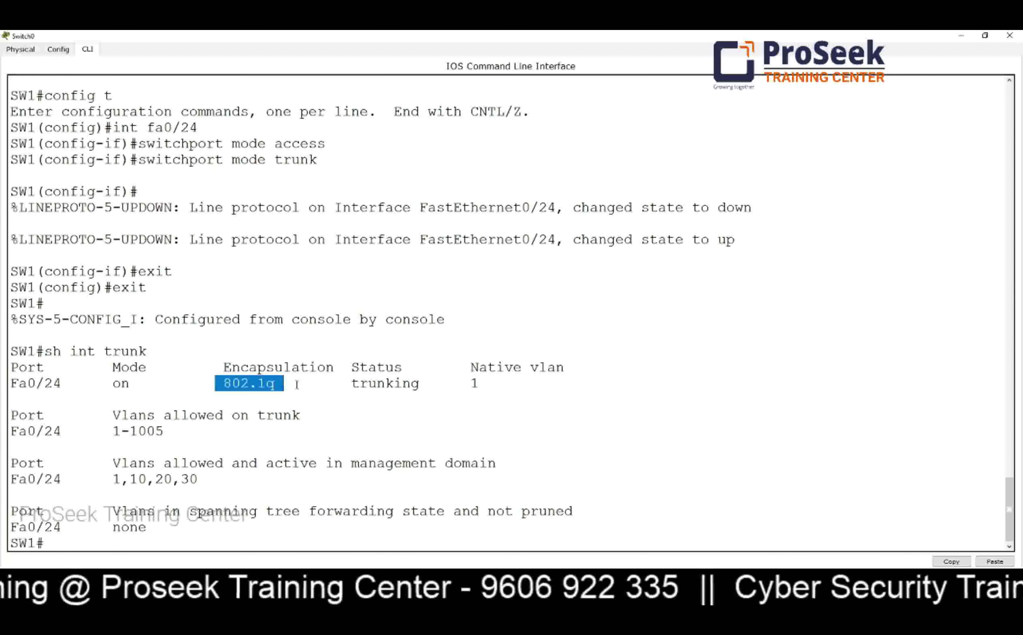
{"action": "left_click", "coordinate": [294, 384]}
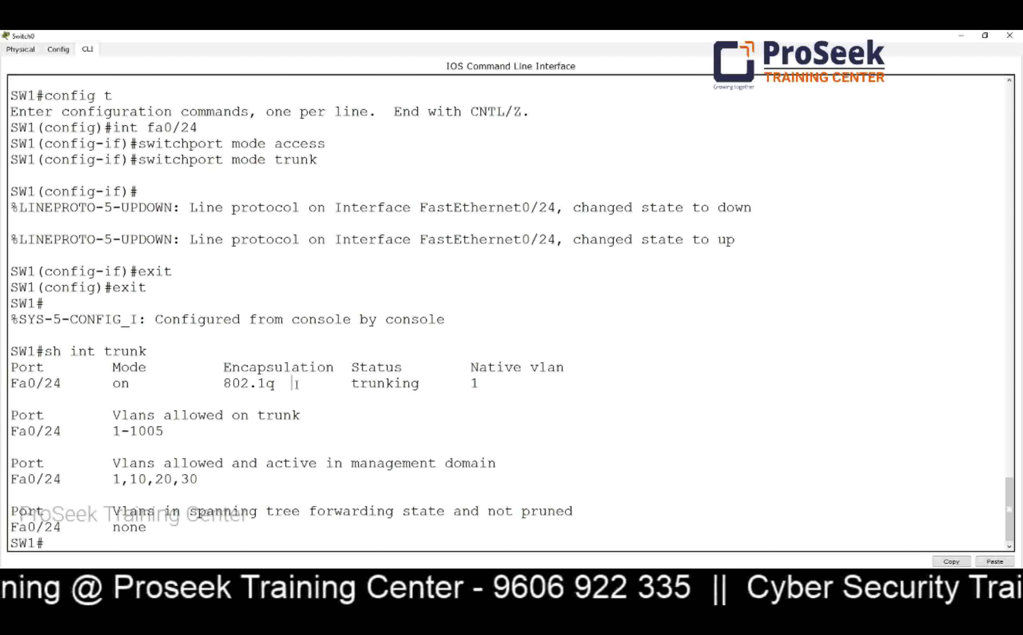
{"action": "left_click", "coordinate": [1009, 36]}
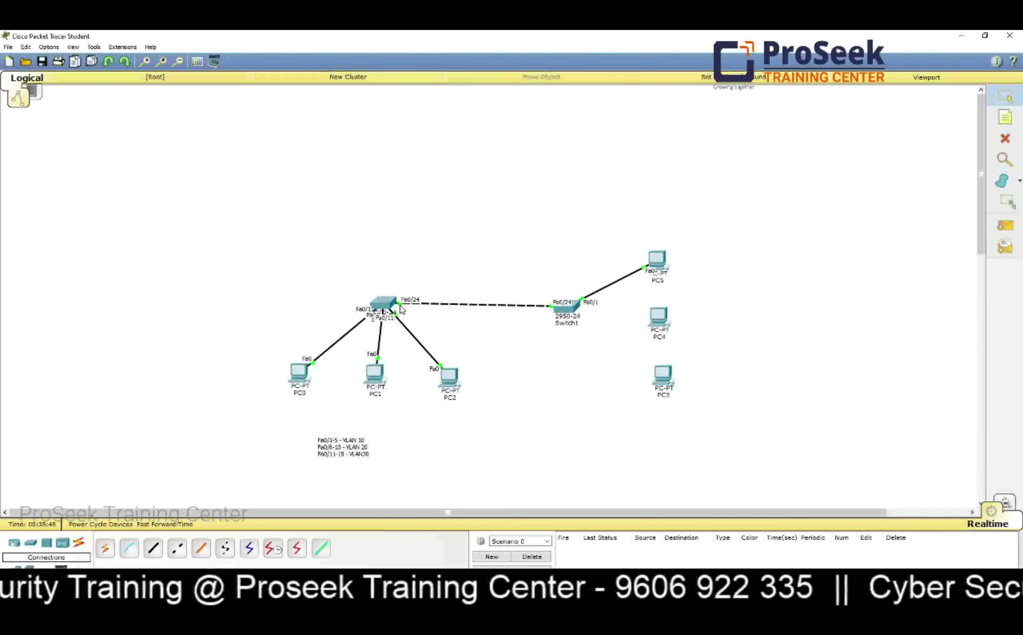
In Switch1's CLI, set Fa0/24 to access, then switchport mode trunk, and exit configuration.
{"action": "left_click", "coordinate": [562, 312]}
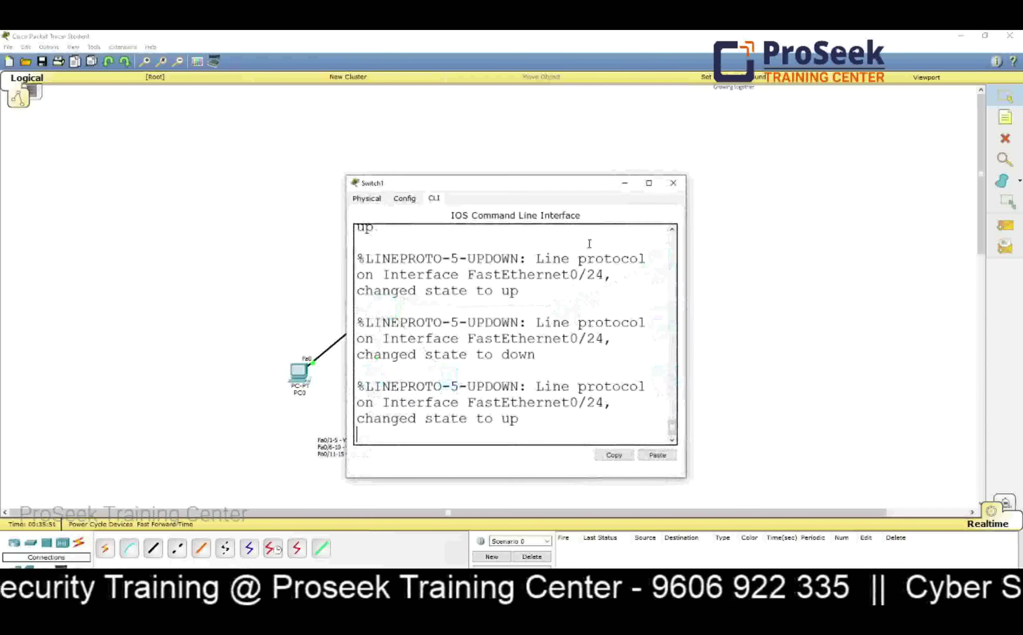
{"action": "left_click", "coordinate": [649, 182]}
{"action": "key", "text": "Return"}
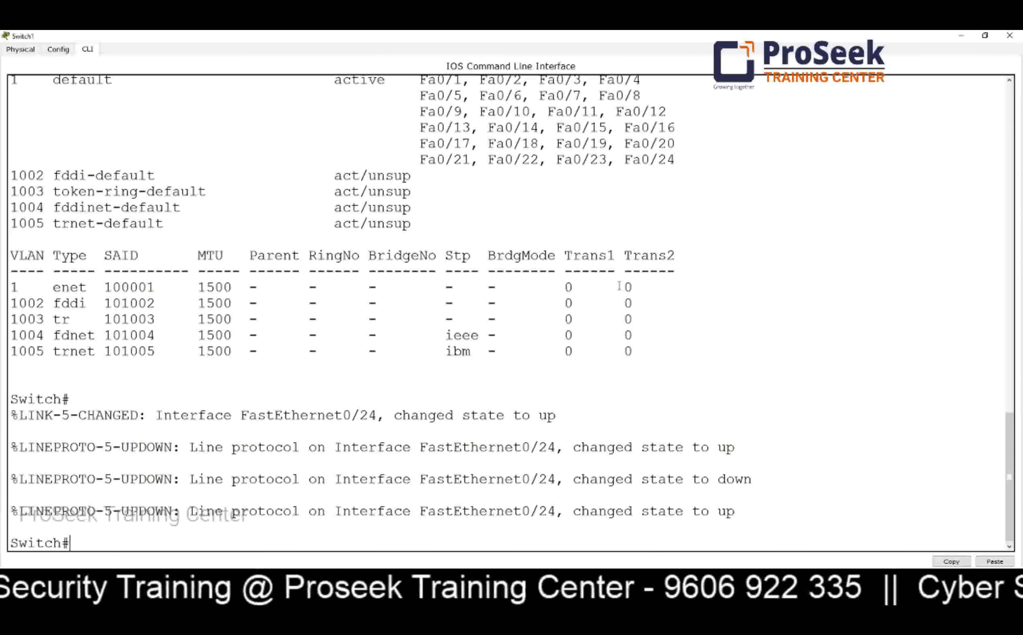
{"action": "type", "text": "config t"}
{"action": "key", "text": "Return"}
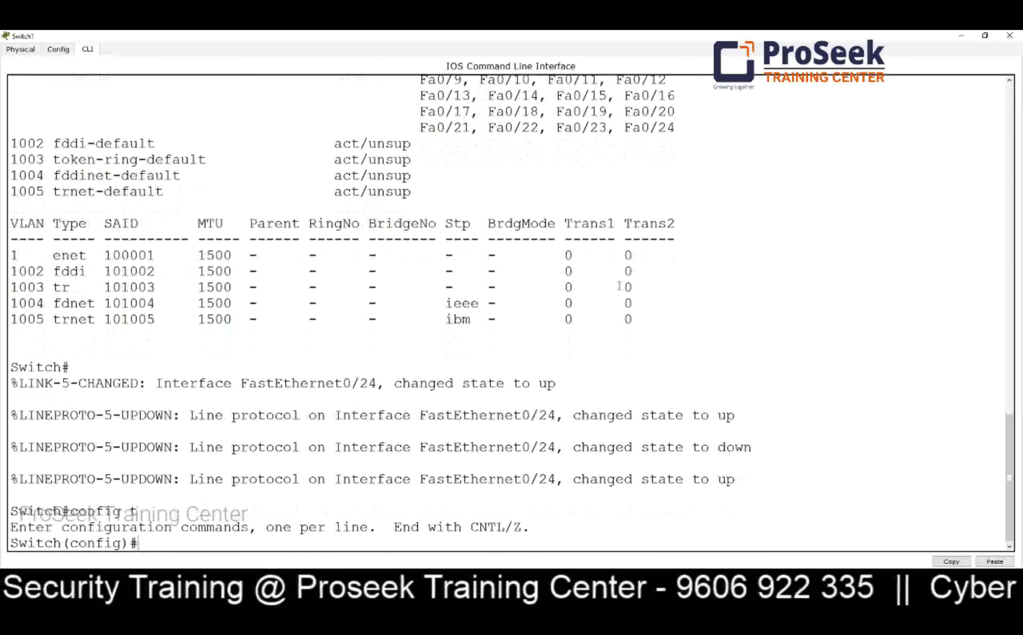
{"action": "type", "text": "int fa0/2"}
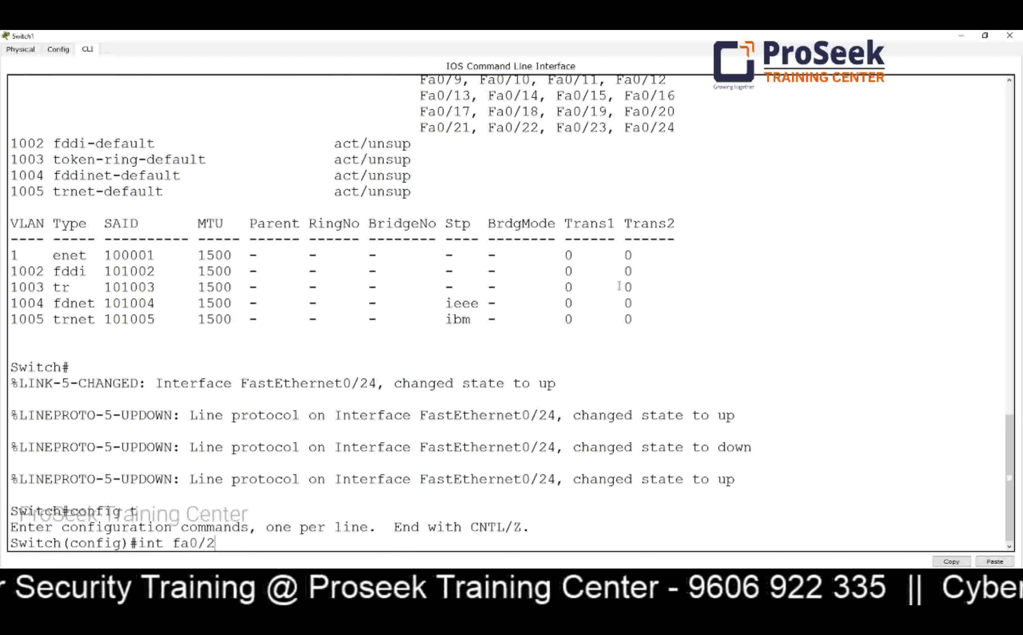
{"action": "type", "text": "4"}
{"action": "key", "text": "Return"}
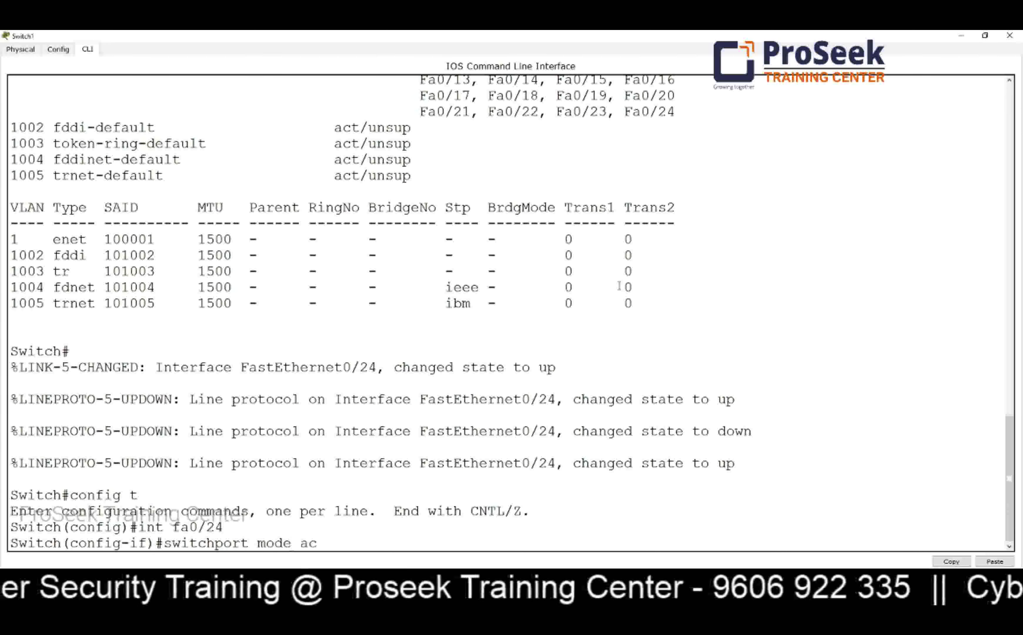
{"action": "type", "text": "s"}
{"action": "key", "text": "Return"}
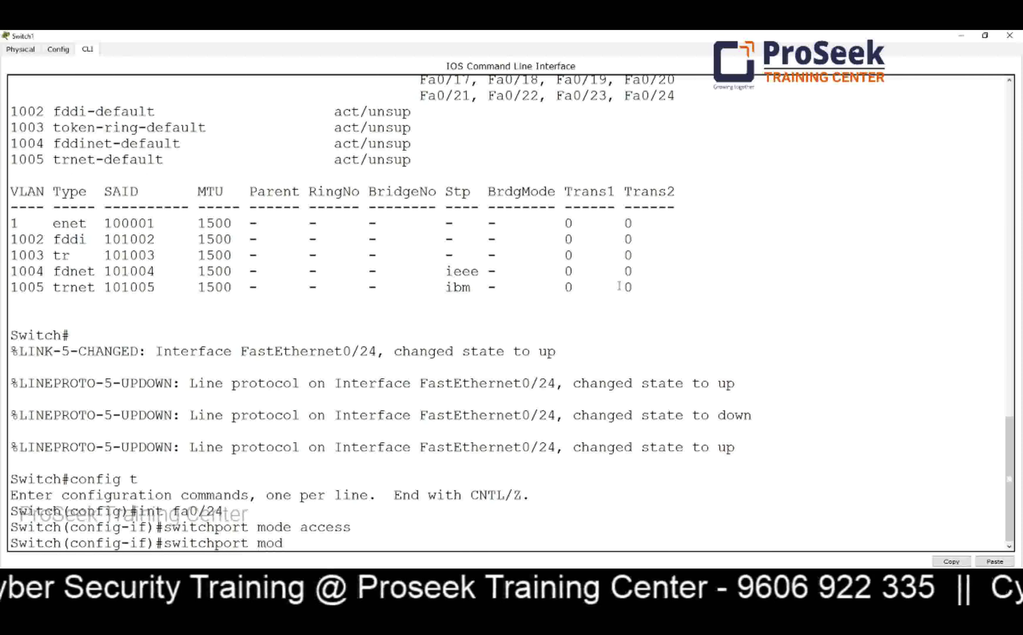
{"action": "type", "text": "switchport mode trunk"}
{"action": "key", "text": "Return"}
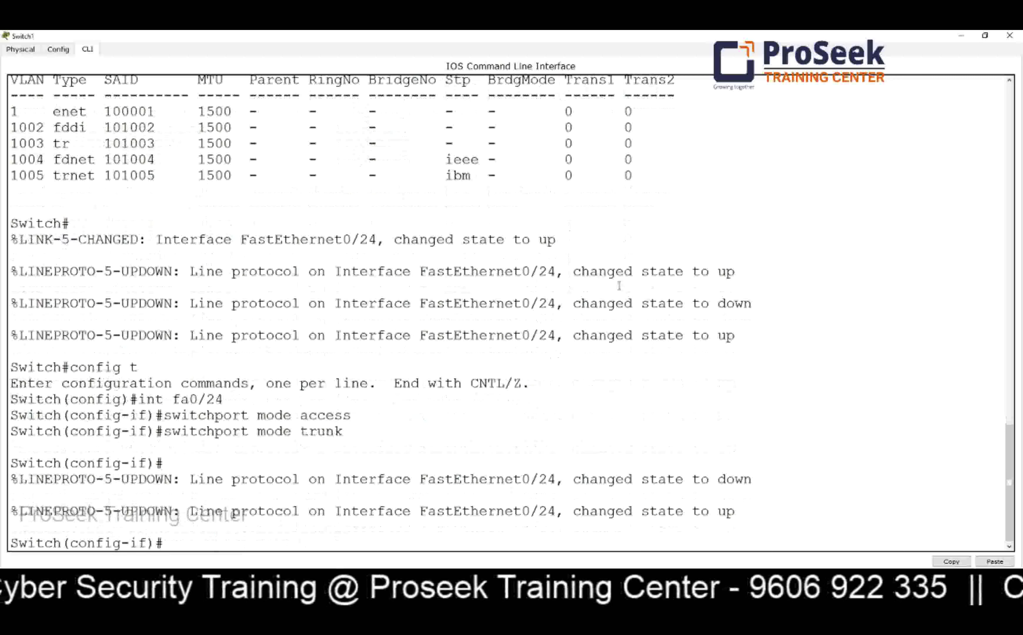
{"action": "type", "text": "exit"}
{"action": "key", "text": "Return"}
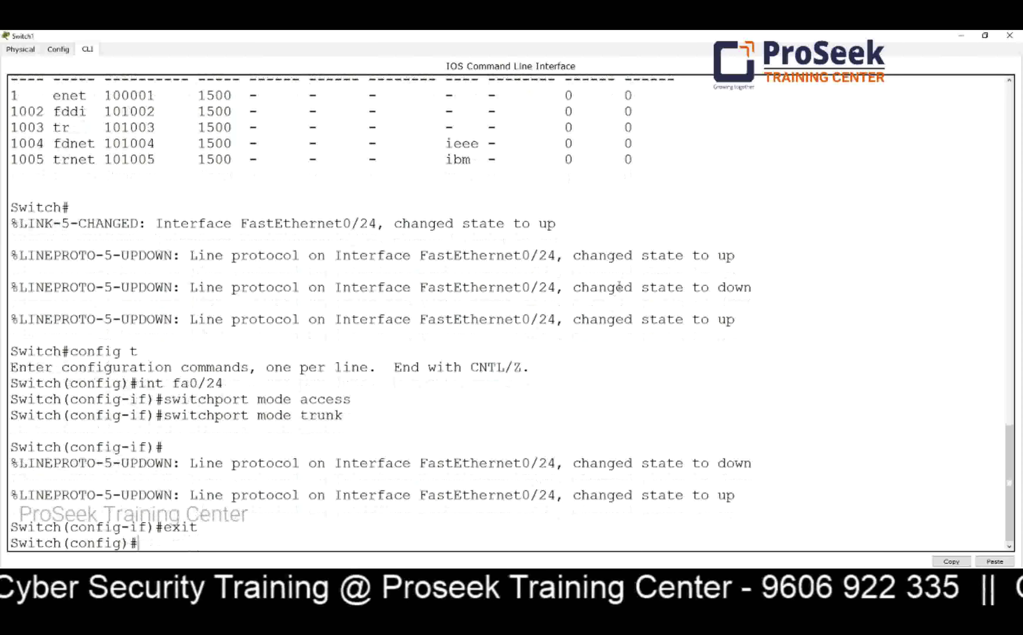
{"action": "type", "text": "exit"}
{"action": "key", "text": "Return"}
{"action": "key", "text": "Return"}
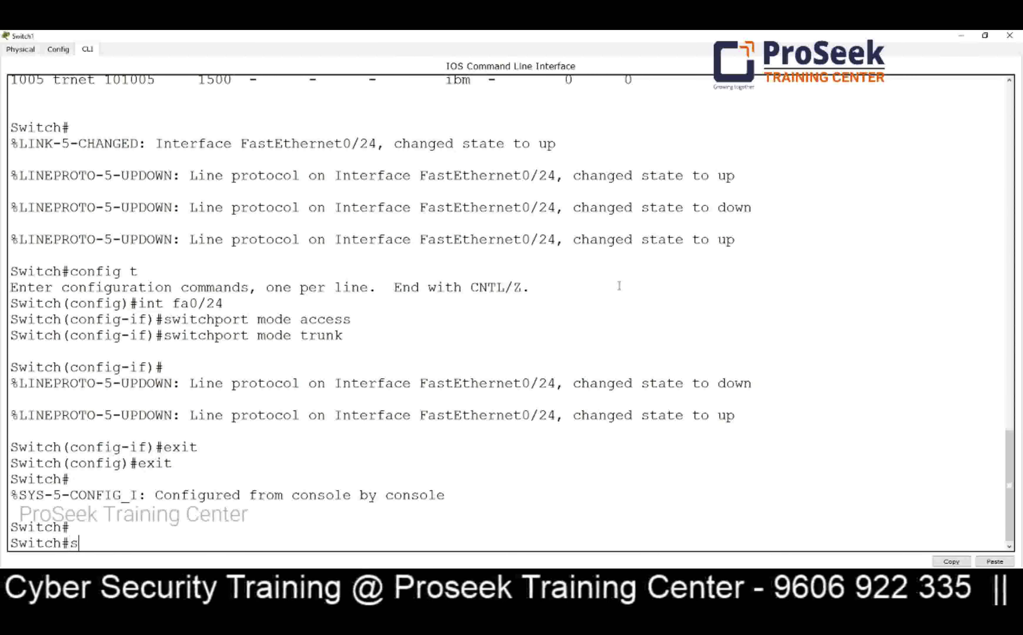
Run sh int trunk to verify Fa0/24 trunks with 802.1q, native VLAN 1.
{"action": "type", "text": "sh int trink"}
{"action": "key", "text": "BackSpace"}
{"action": "key", "text": "BackSpace"}
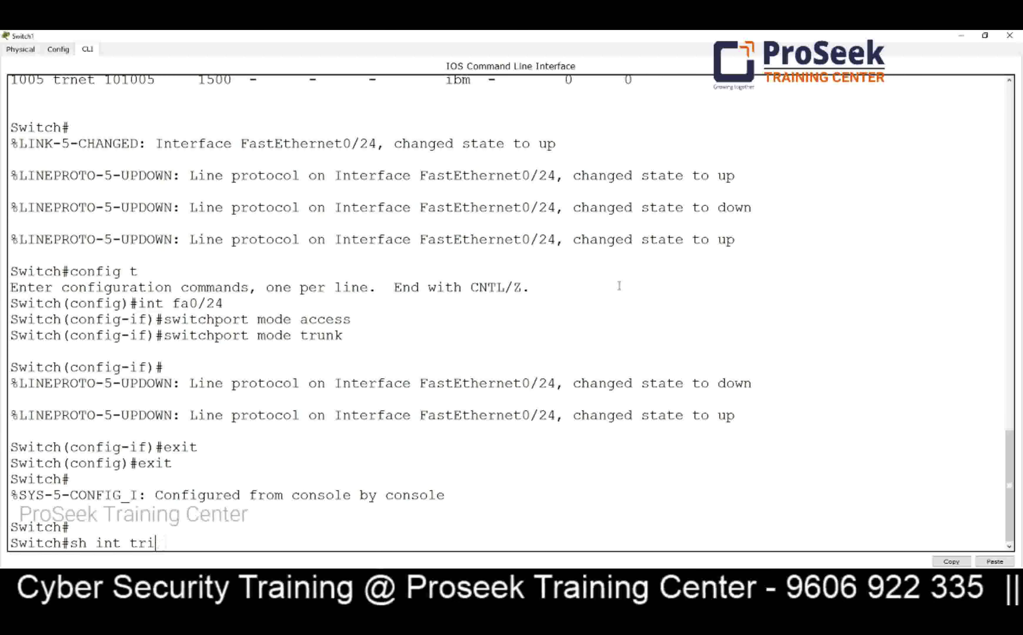
{"action": "type", "text": "k"}
{"action": "key", "text": "Return"}
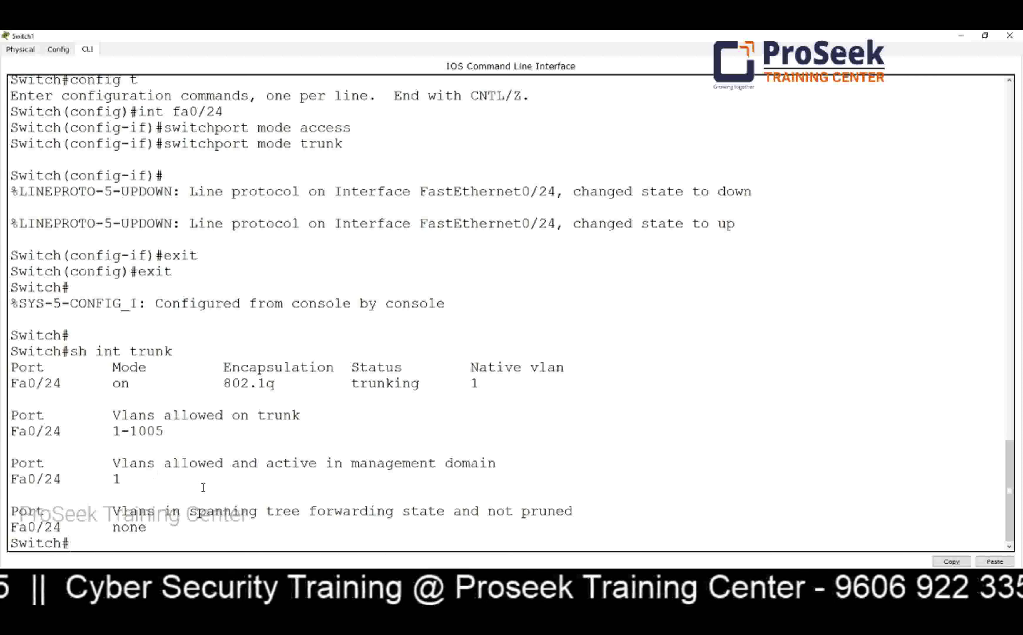
Create VLANs 10 and 20 on Switch1 and list its VLANs.
{"action": "type", "text": "ig t"}
{"action": "key", "text": "Return"}
{"action": "type", "text": "itch(config)#vlan 10"}
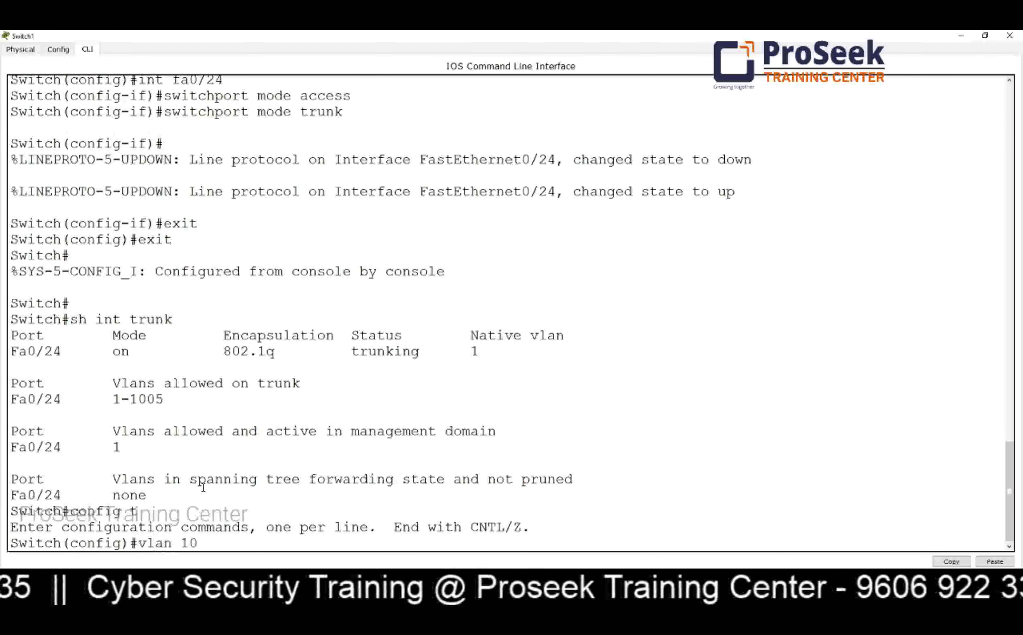
{"action": "key", "text": "Return"}
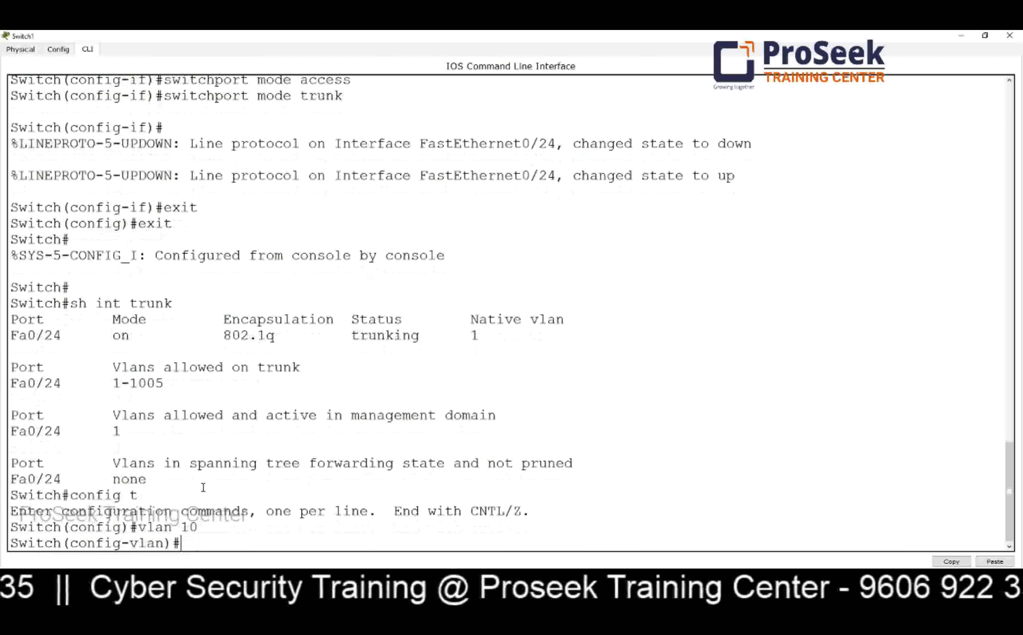
{"action": "type", "text": "exit"}
{"action": "key", "text": "Return"}
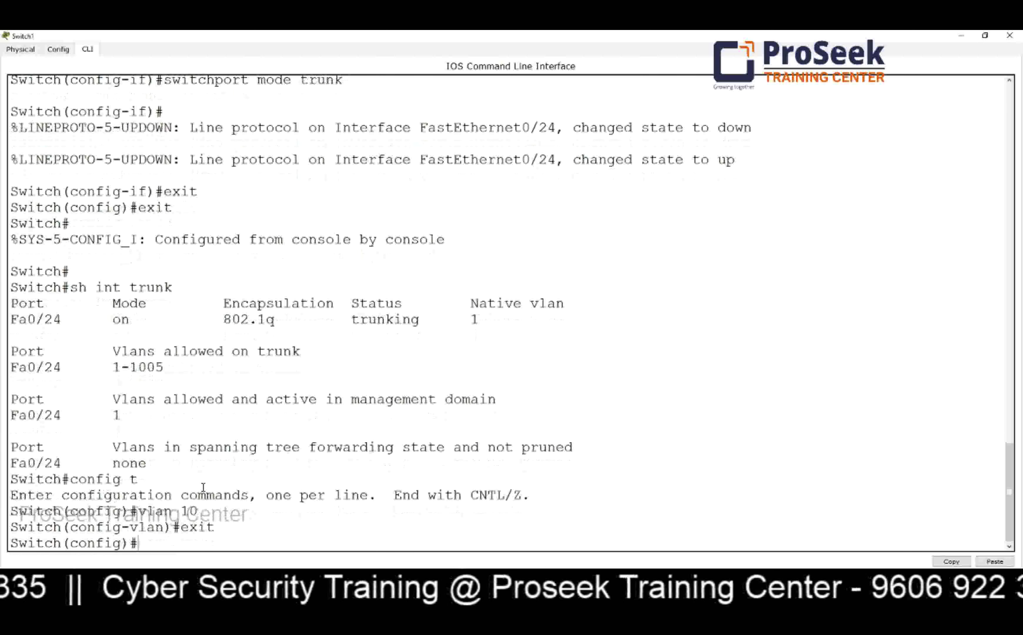
{"action": "type", "text": "vlan 20"}
{"action": "key", "text": "Return"}
{"action": "type", "text": "exit"}
{"action": "key", "text": "Return"}
{"action": "type", "text": "exi"}
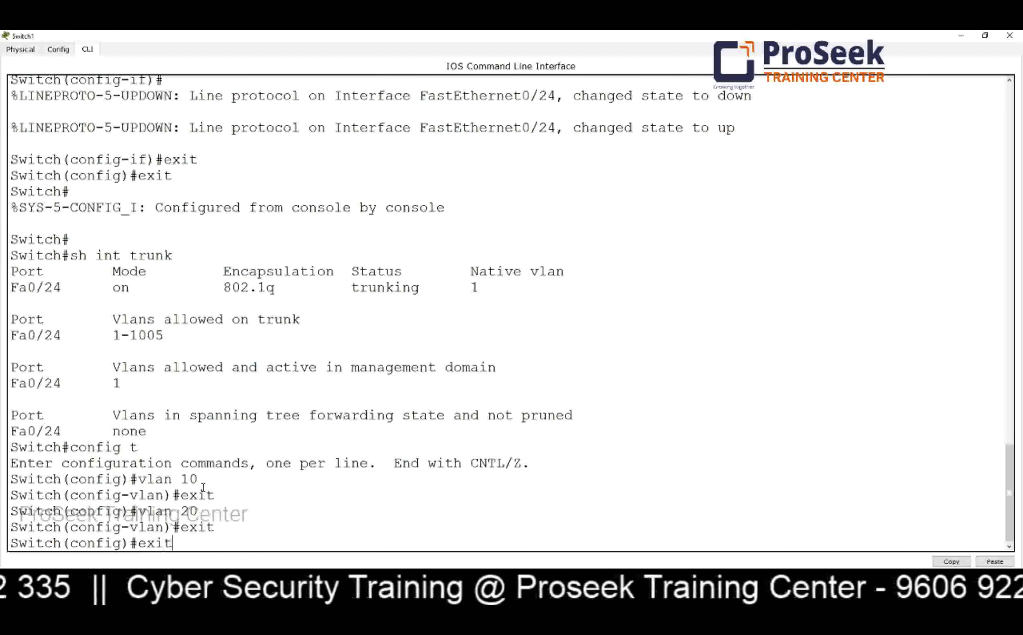
{"action": "type", "text": "t"}
{"action": "key", "text": "Return"}
{"action": "key", "text": "Return"}
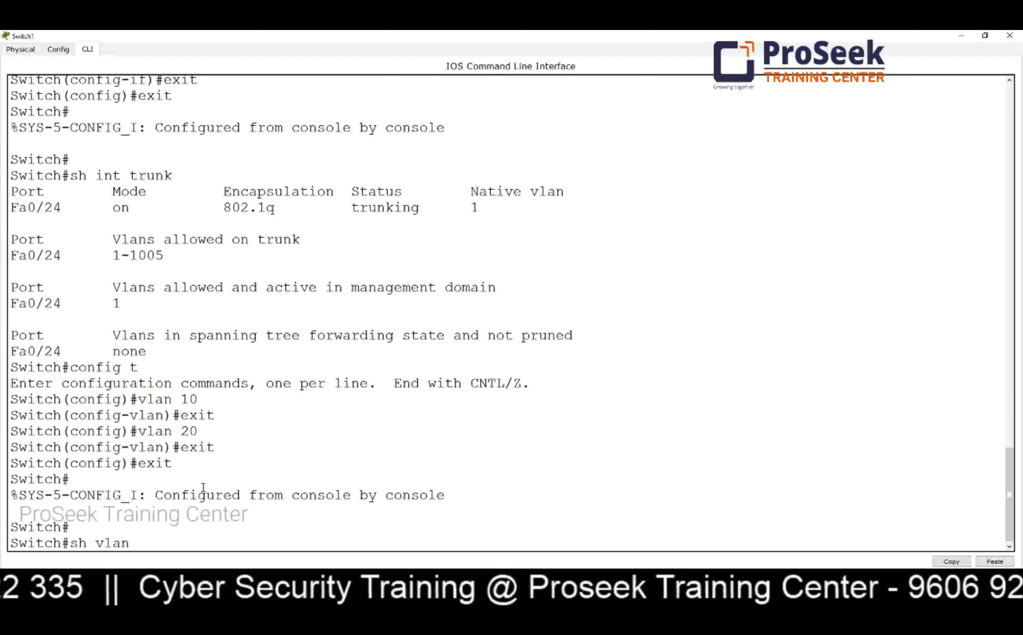
{"action": "key", "text": "Return"}
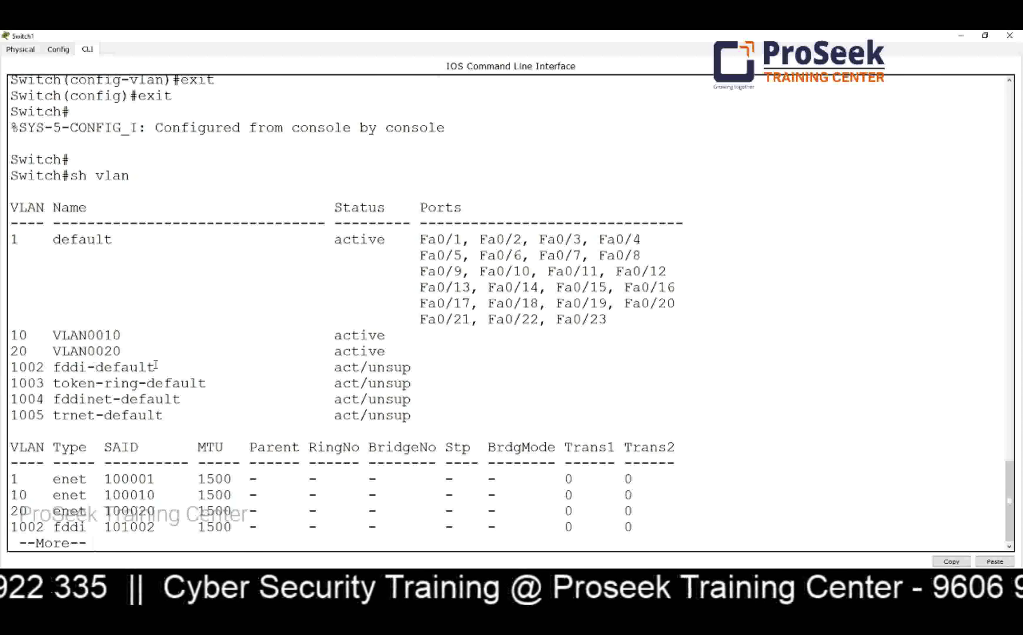
{"action": "key", "text": "q"}
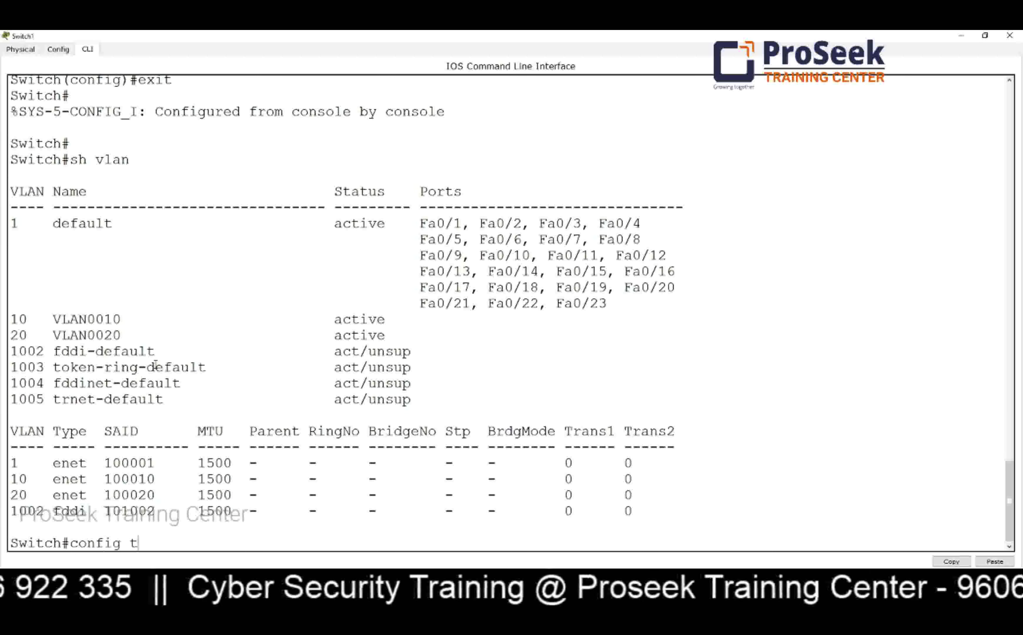
Add VLAN 30 in global configuration and save the configuration with wr.
{"action": "type", "text": "config t"}
{"action": "key", "text": "Return"}
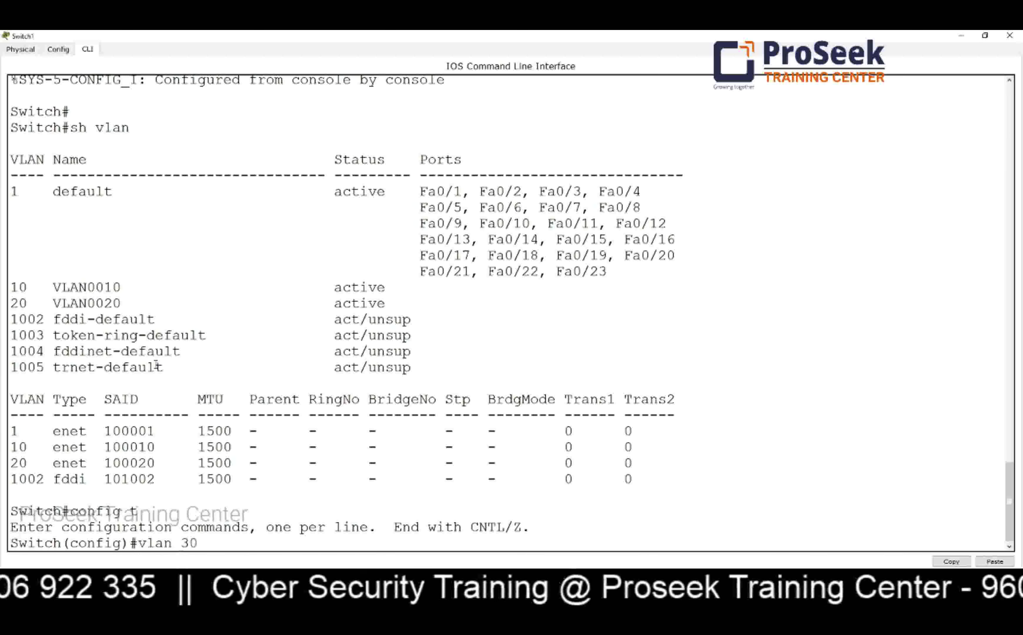
{"action": "key", "text": "Return"}
{"action": "type", "text": "exit"}
{"action": "key", "text": "Return"}
{"action": "type", "text": "exit"}
{"action": "key", "text": "Return"}
{"action": "type", "text": "wr"}
{"action": "key", "text": "Return"}
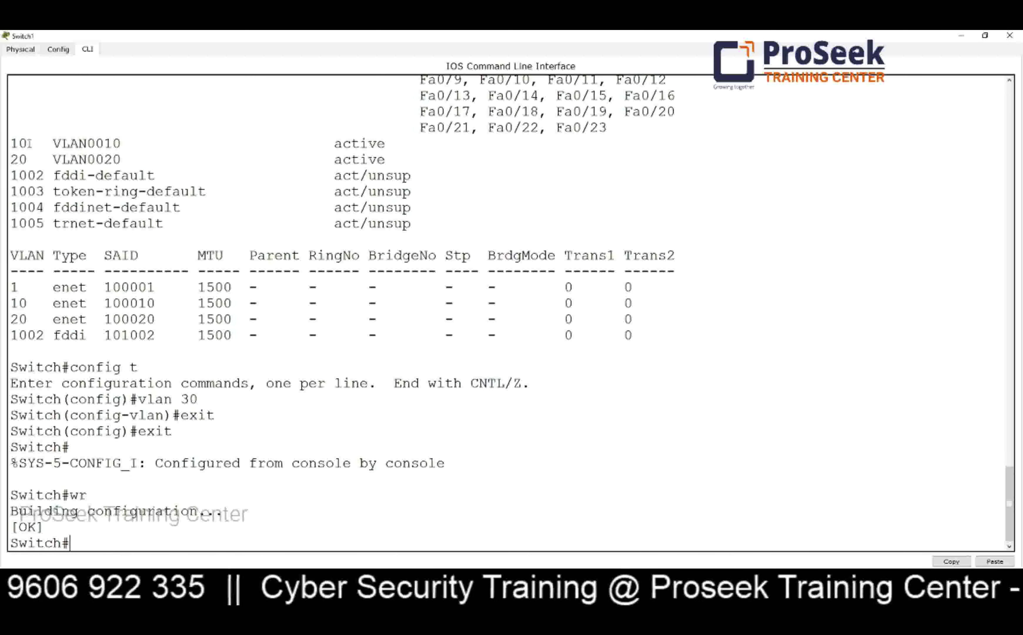
Highlight VLAN0010 in Switch1's VLAN listing to check it.
{"action": "left_click_drag", "start_coordinate": [30, 144], "coordinate": [130, 146]}
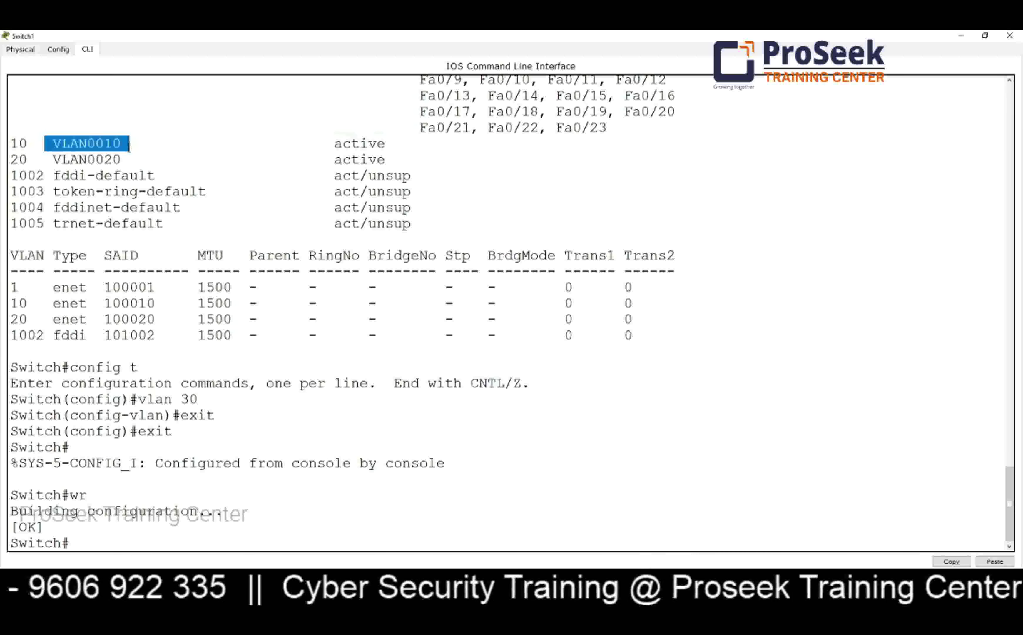
{"action": "left_click", "coordinate": [186, 165]}
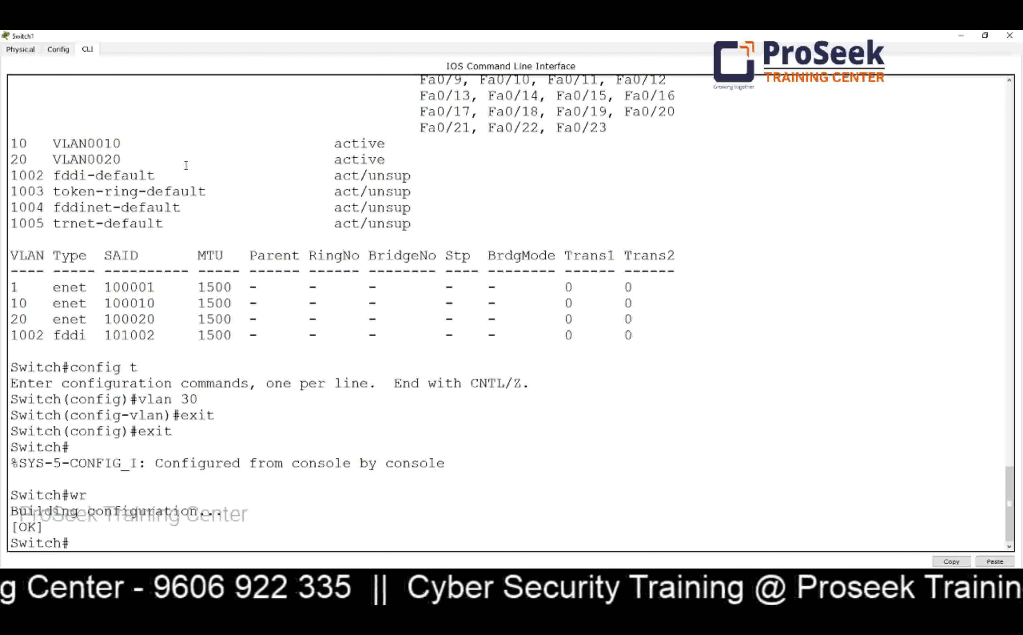
{"action": "scroll", "coordinate": [238, 158], "scroll_direction": "up", "scroll_amount": 3}
{"action": "scroll", "coordinate": [238, 158], "scroll_direction": "down", "scroll_amount": 3}
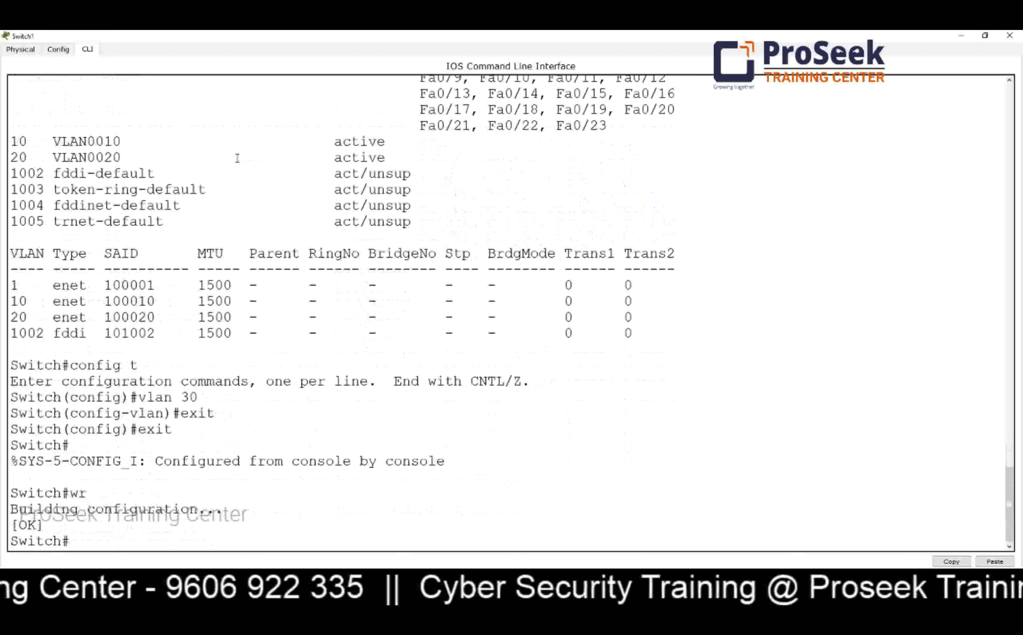
Configure int fa0/1 with switchport mode access and access VLAN 10, save with wr, and close the window.
{"action": "type", "text": "config t"}
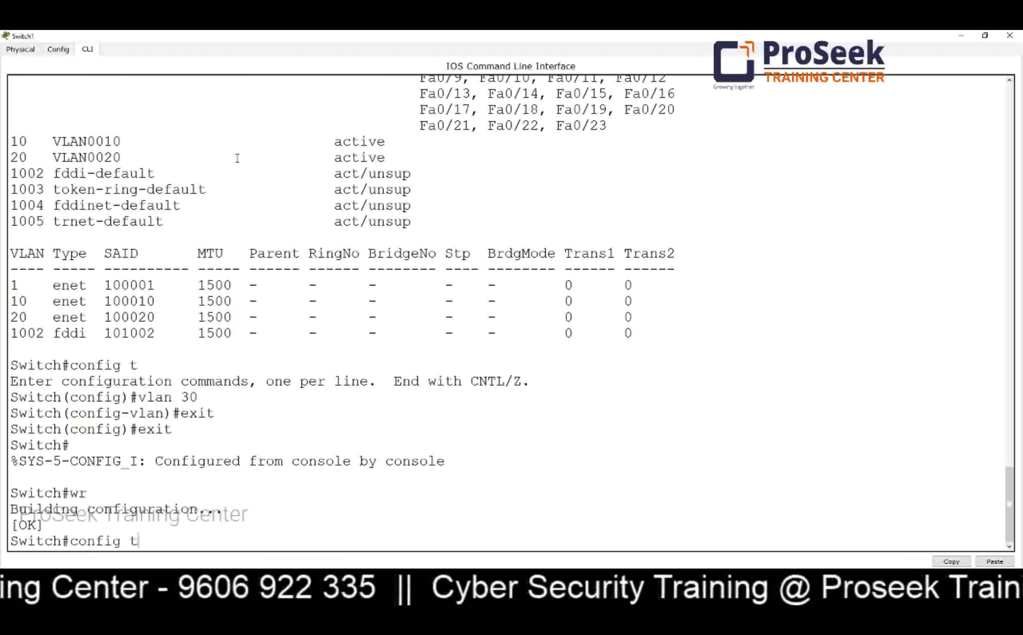
{"action": "key", "text": "Return"}
{"action": "type", "text": "int fa0/"}
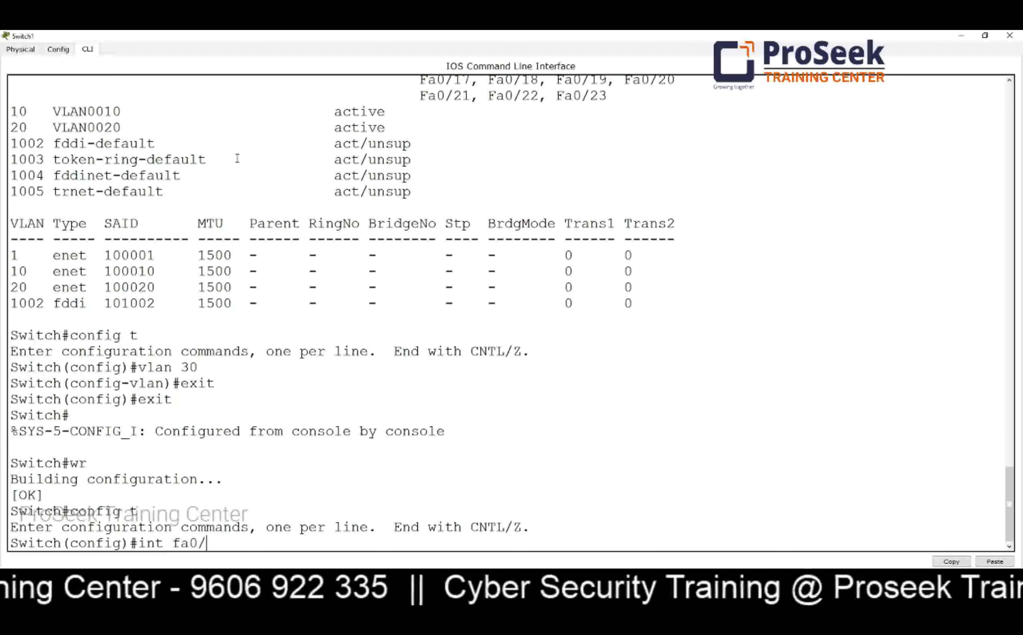
{"action": "type", "text": "1"}
{"action": "key", "text": "Return"}
{"action": "type", "text": "switchport mode access"}
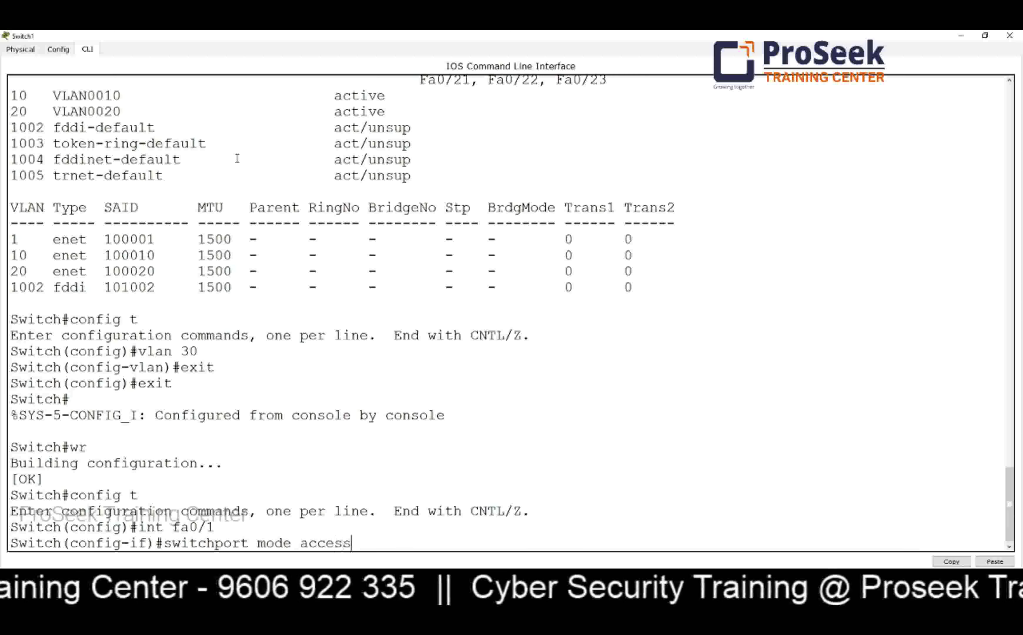
{"action": "key", "text": "Return"}
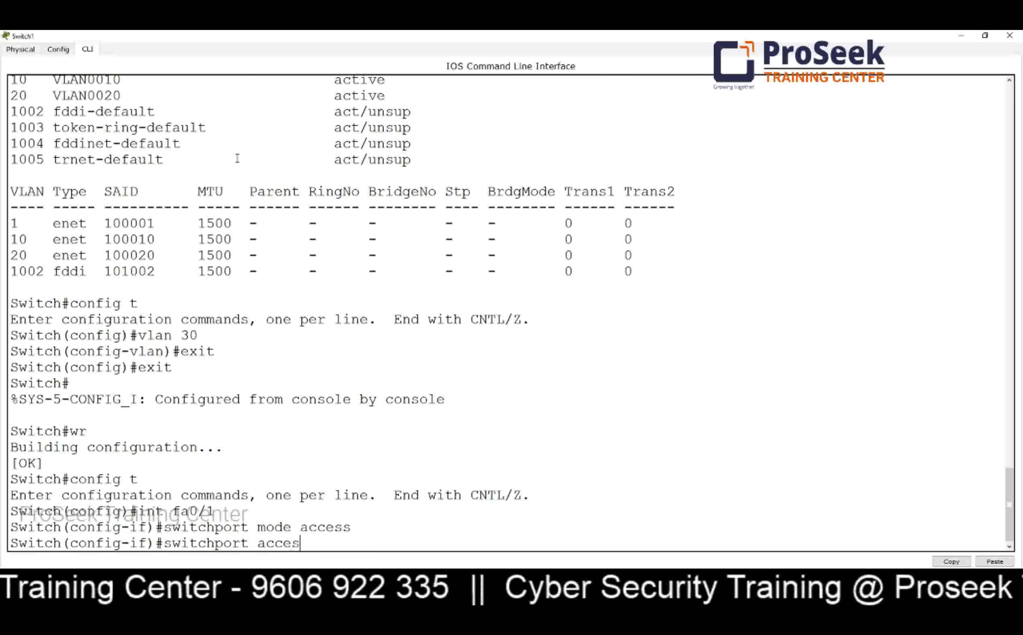
{"action": "key", "text": "Return"}
{"action": "type", "text": "e"}
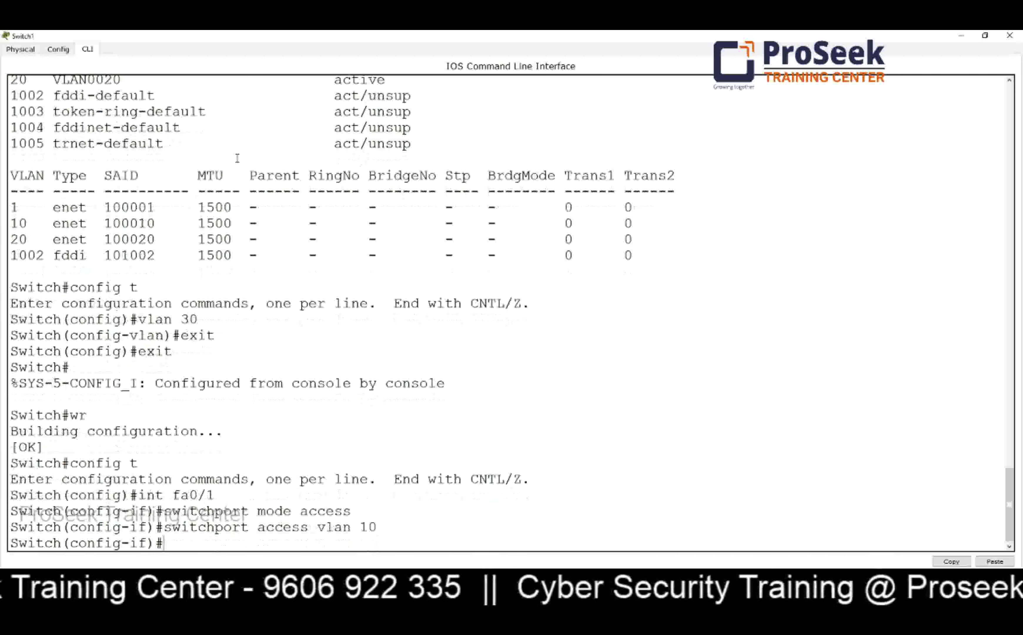
{"action": "type", "text": "xit"}
{"action": "key", "text": "Return"}
{"action": "type", "text": "exi"}
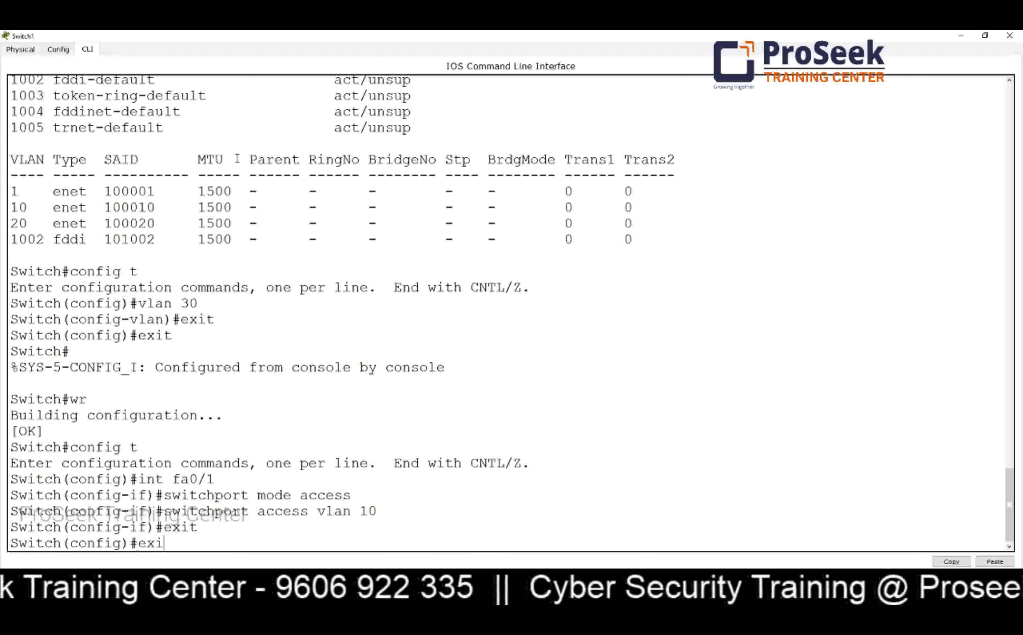
{"action": "type", "text": "t"}
{"action": "key", "text": "Return"}
{"action": "type", "text": "wr"}
{"action": "key", "text": "Return"}
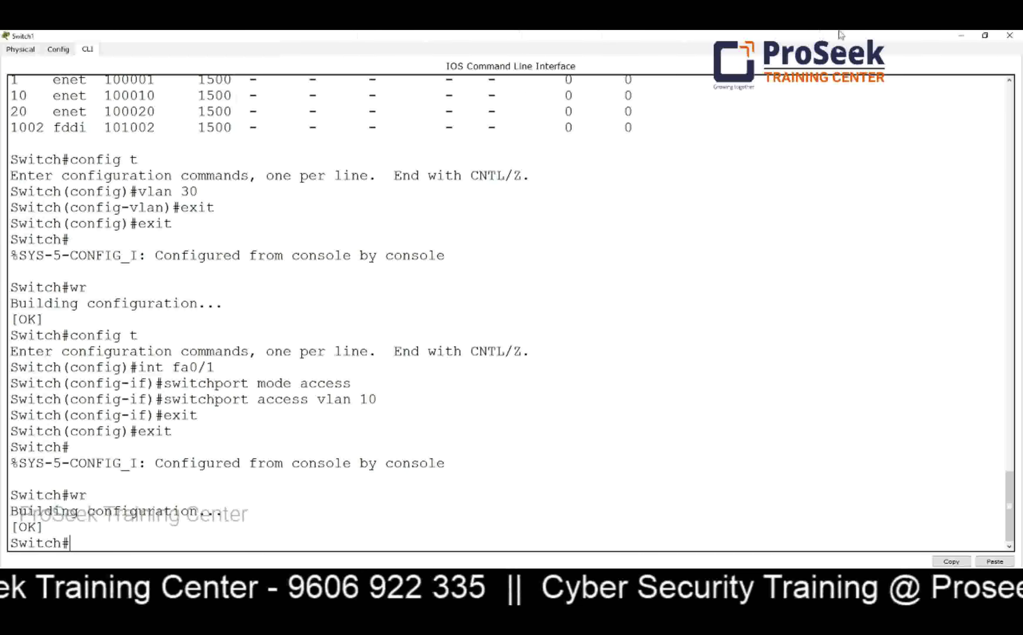
{"action": "left_click", "coordinate": [1010, 36]}
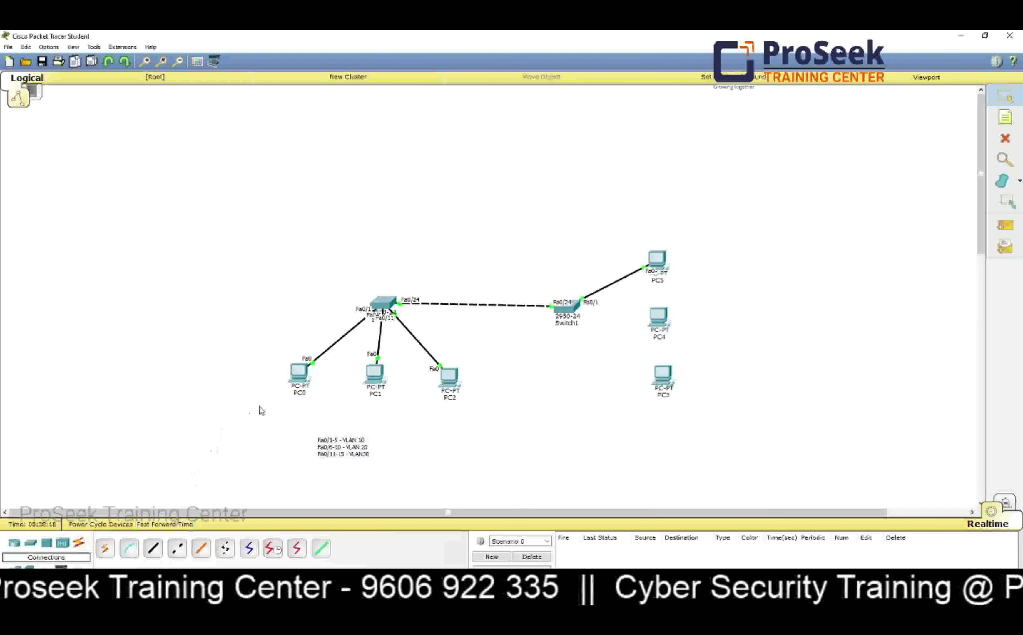
Give PC0 IP address 192.168.1.1 with the default 255.255.255.0 mask.
{"action": "left_click", "coordinate": [298, 373]}
{"action": "left_click", "coordinate": [455, 197]}
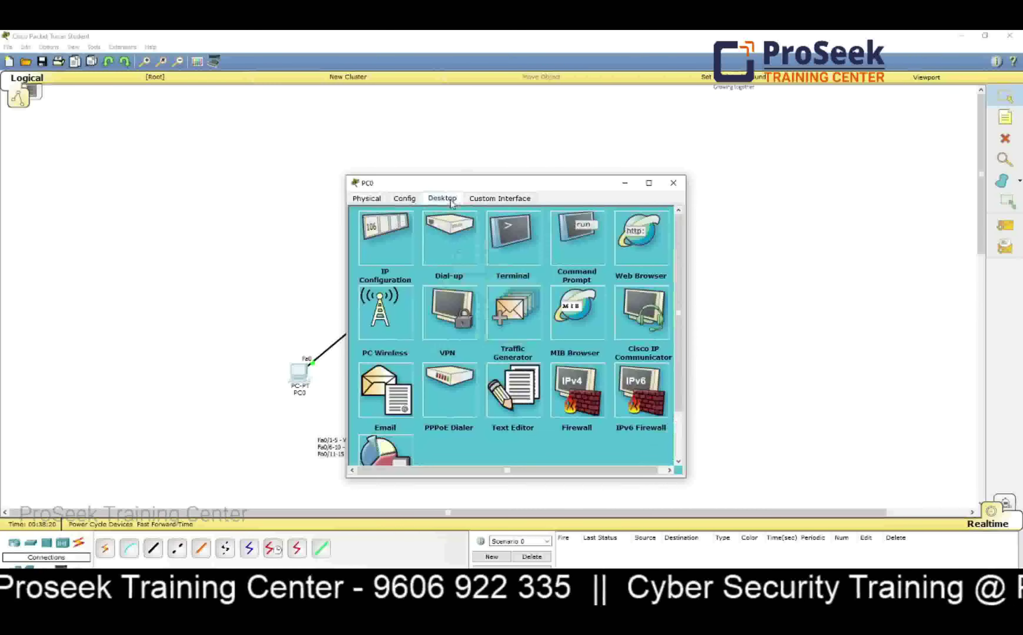
{"action": "left_click", "coordinate": [424, 238]}
{"action": "left_click", "coordinate": [460, 261]}
{"action": "type", "text": "1"}
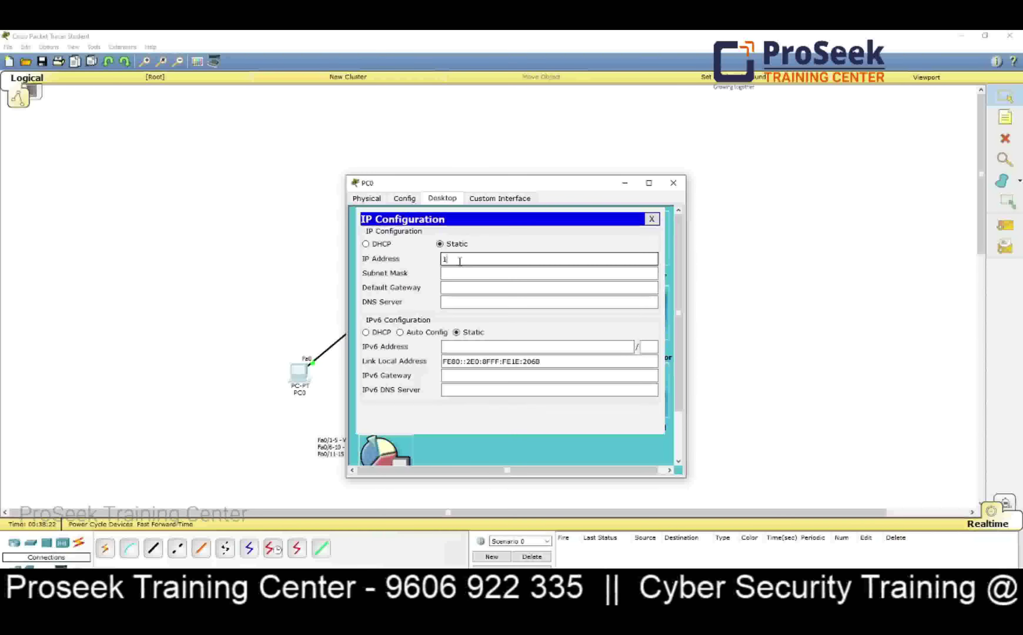
{"action": "type", "text": "92.168.1.1"}
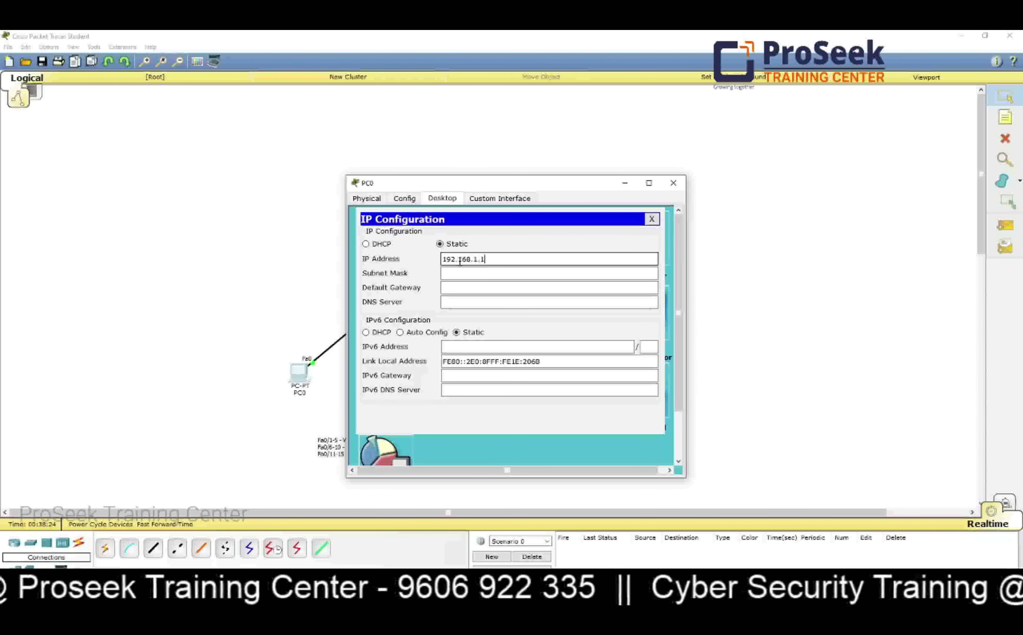
{"action": "key", "text": "Tab"}
{"action": "left_click", "coordinate": [672, 184]}
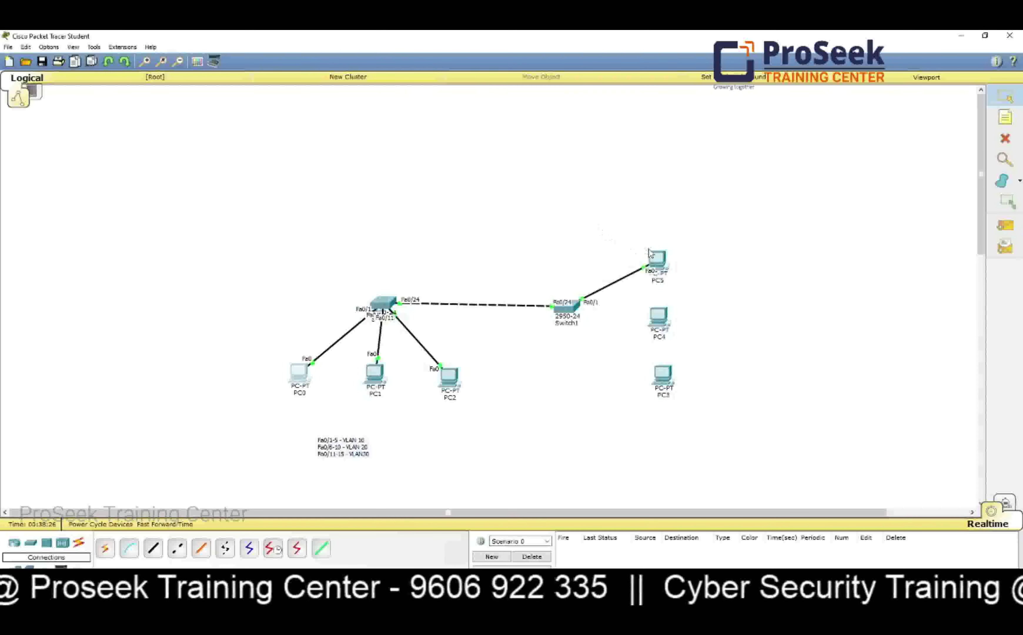
Give PC5 IP address 192.168.1.2 with the default 255.255.255.0 mask.
{"action": "left_click", "coordinate": [657, 262]}
{"action": "left_click", "coordinate": [441, 203]}
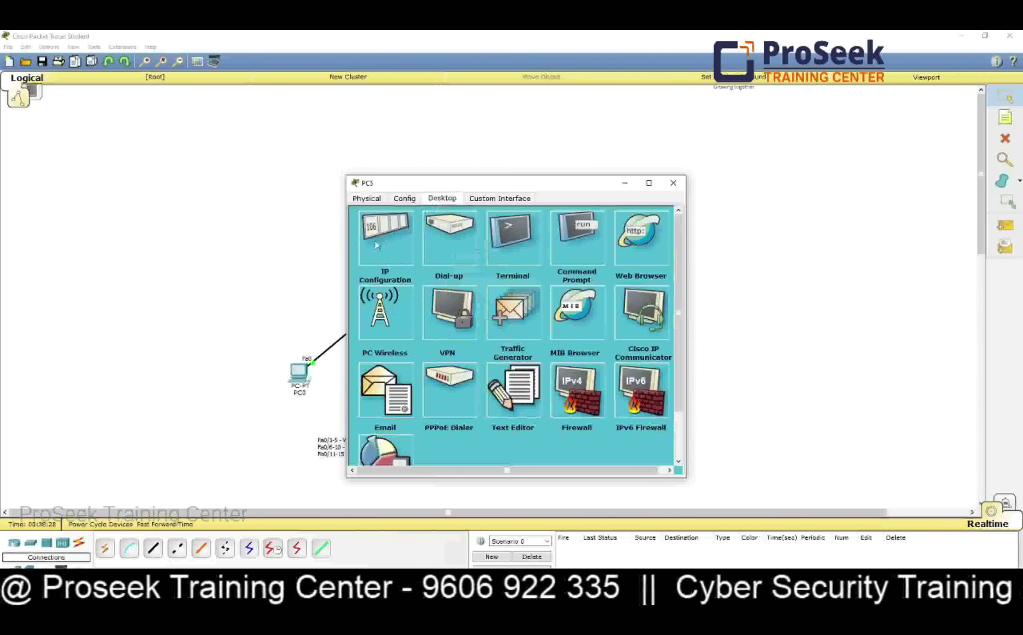
{"action": "left_click", "coordinate": [386, 278]}
{"action": "left_click", "coordinate": [463, 259]}
{"action": "type", "text": "10"}
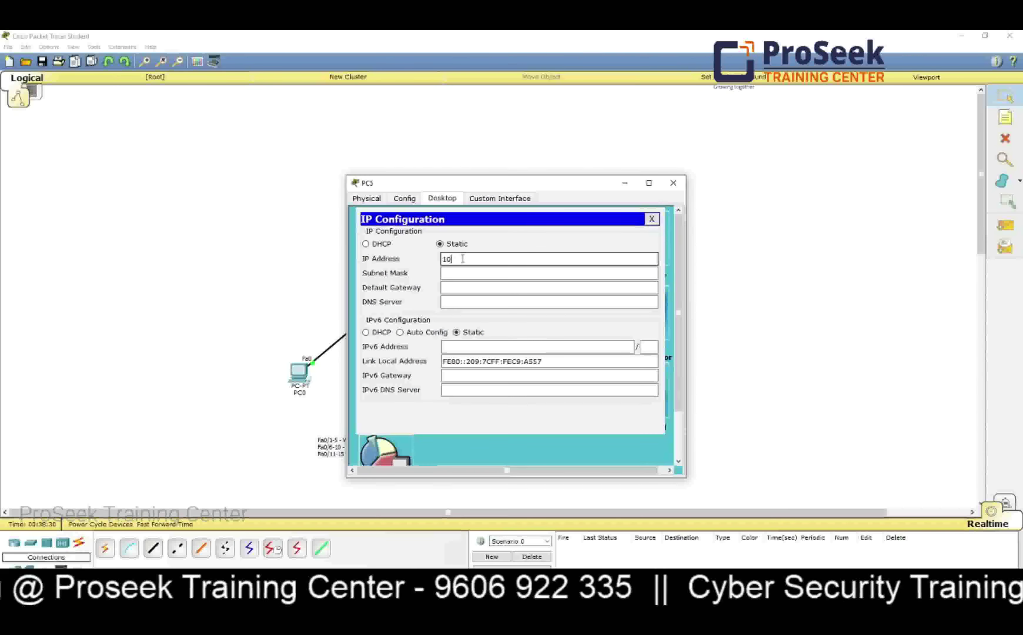
{"action": "type", "text": "2.1"}
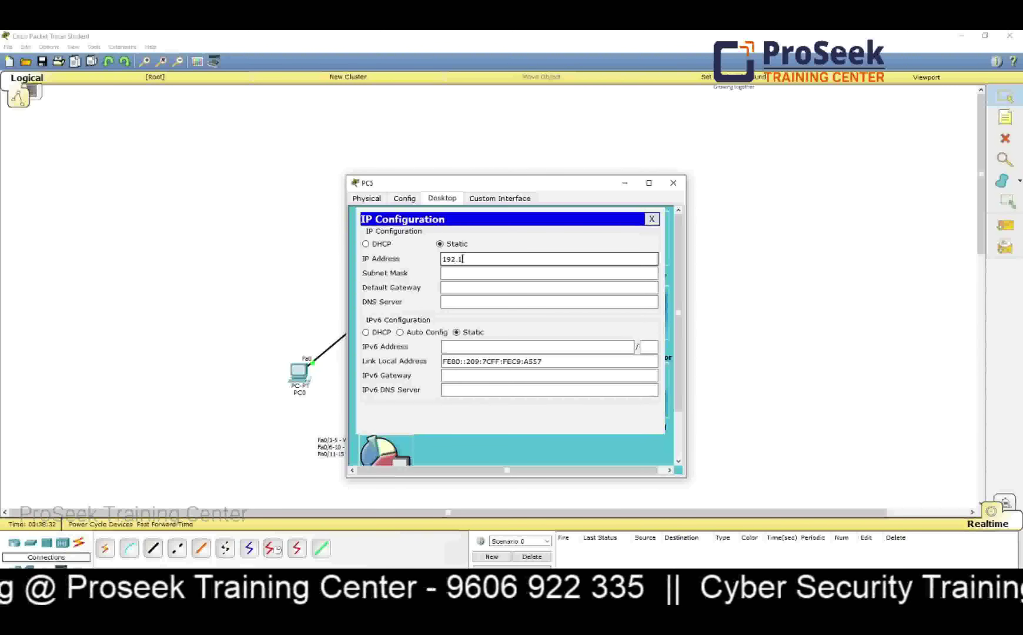
{"action": "type", "text": "68.1.2"}
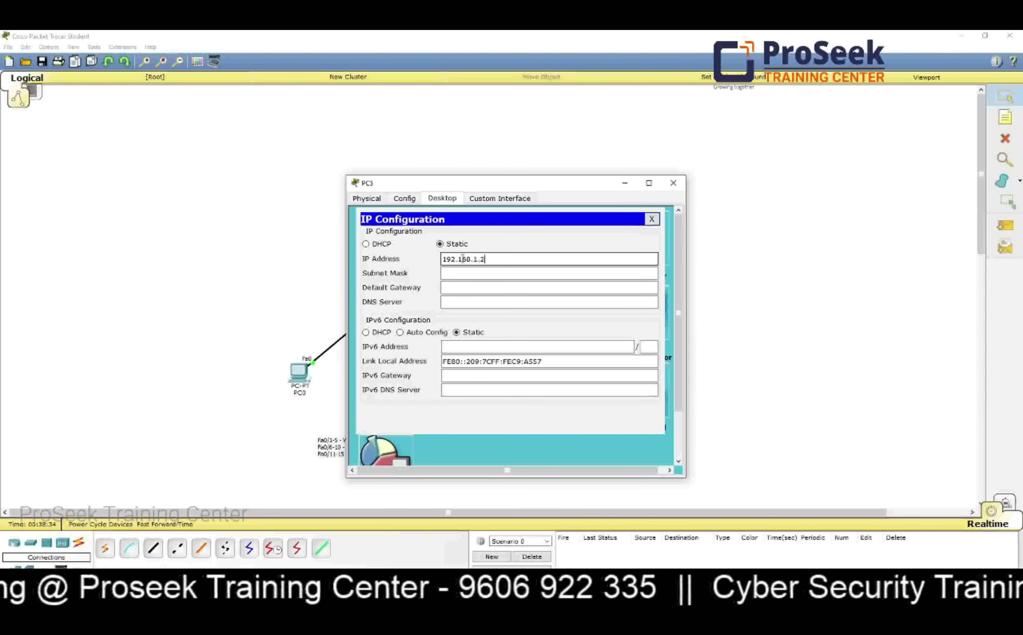
{"action": "left_click", "coordinate": [480, 274]}
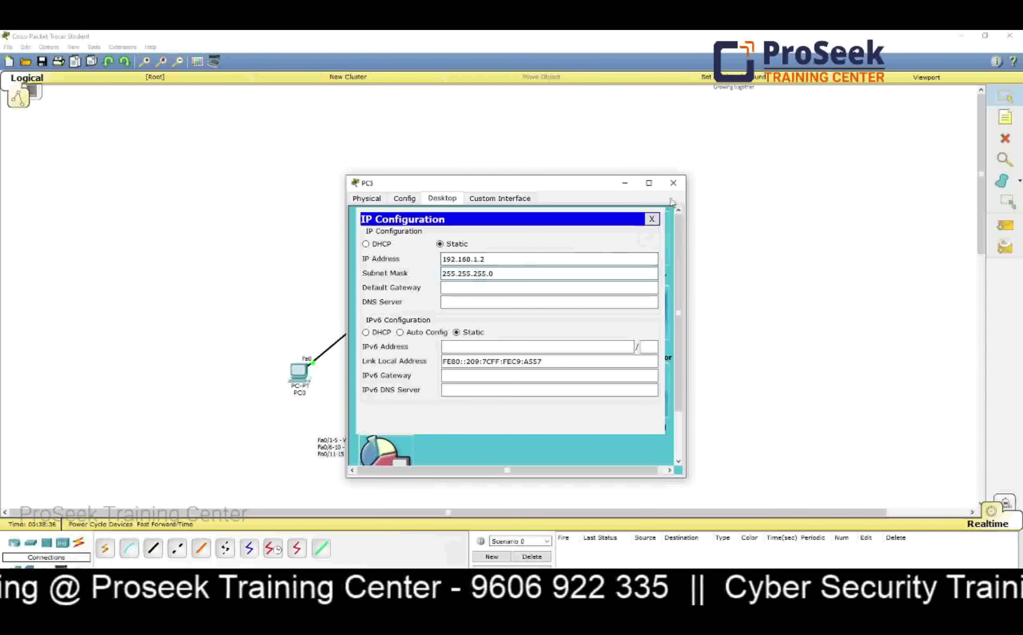
{"action": "left_click", "coordinate": [674, 182]}
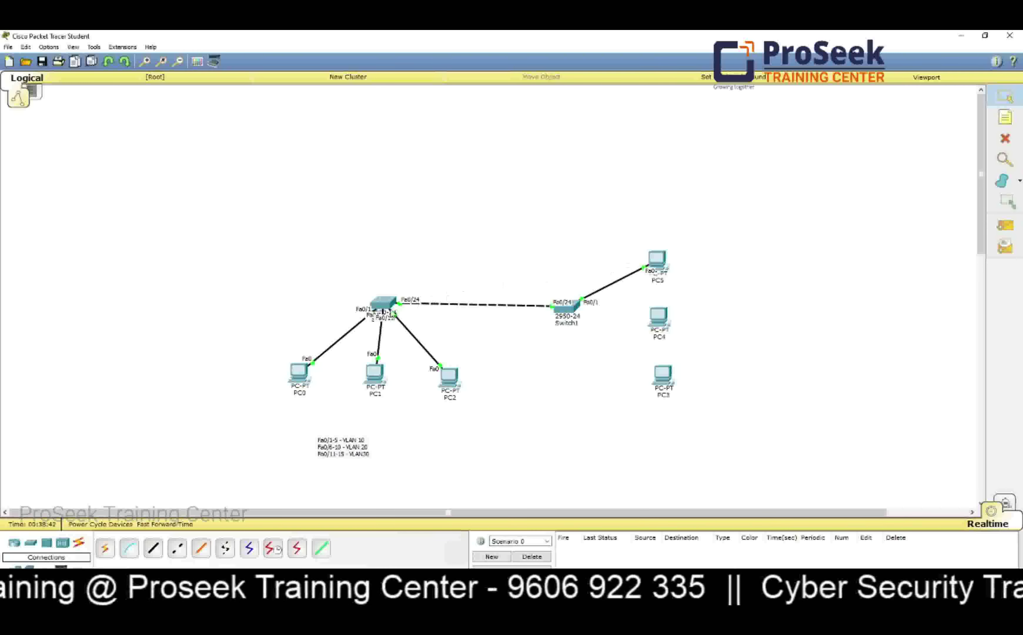
Place a 'Trunk Port' text note above the link between the two switches.
{"action": "left_click", "coordinate": [1005, 117]}
{"action": "left_click", "coordinate": [448, 290]}
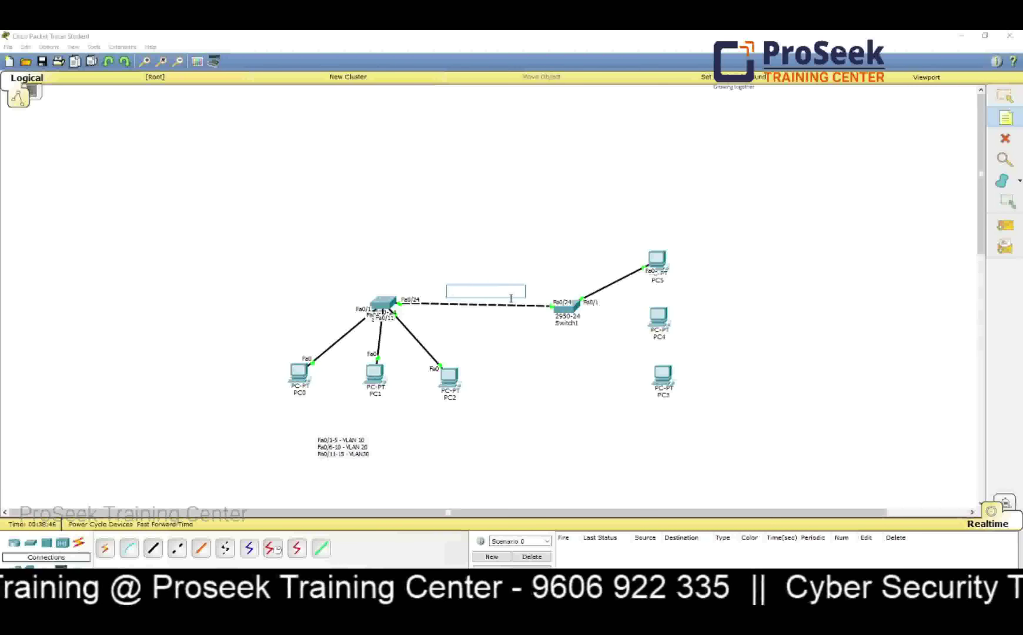
{"action": "type", "text": "Trunk Port"}
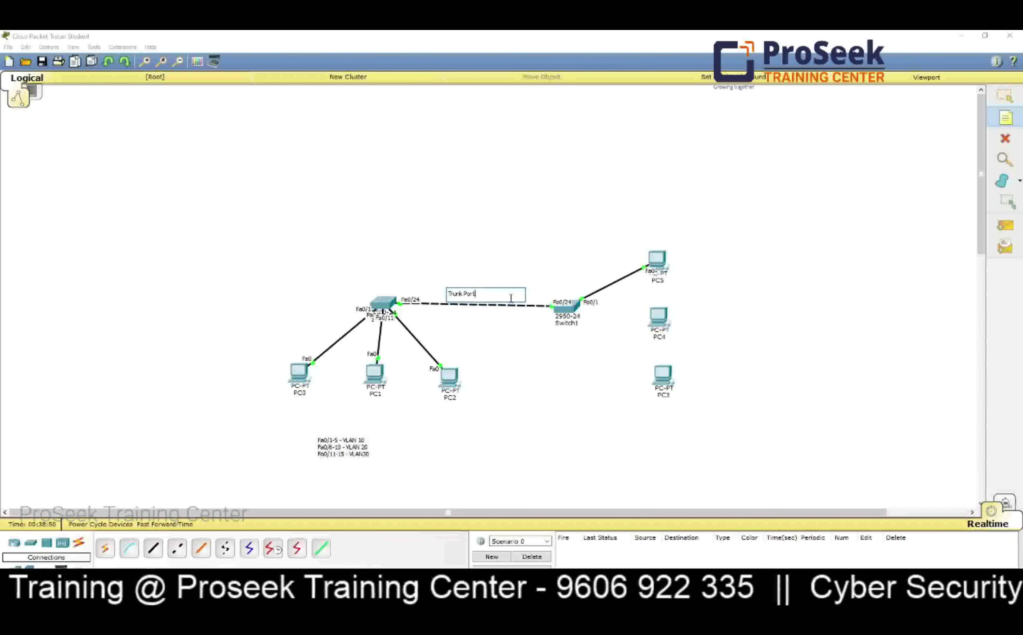
{"action": "key", "text": "Escape"}
From PC0's command prompt, ping 192.168.1.2 and check for four replies.
{"action": "left_click", "coordinate": [299, 372]}
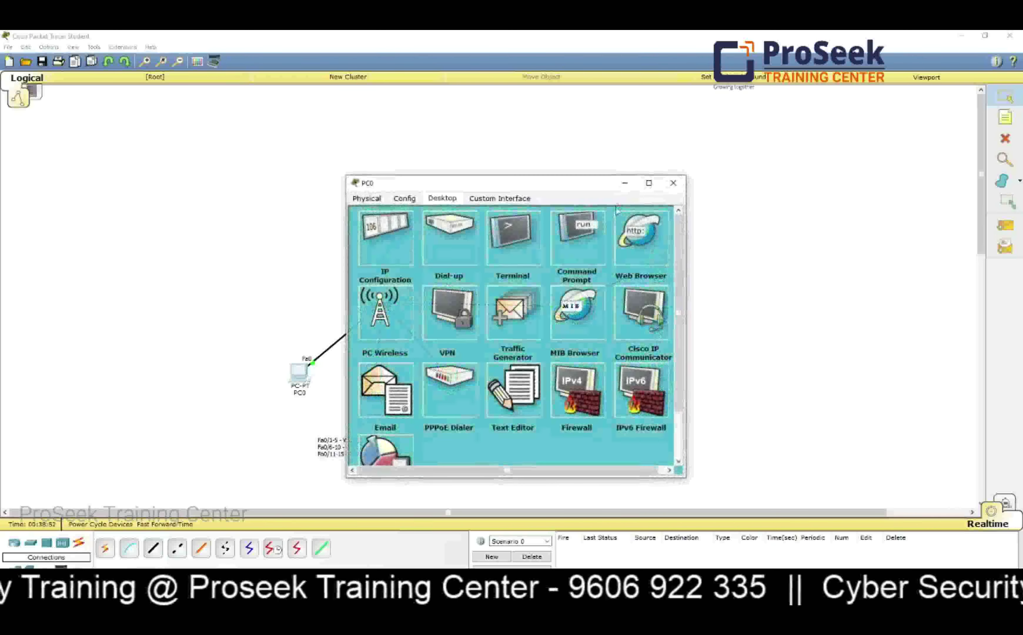
{"action": "left_click", "coordinate": [594, 232]}
{"action": "type", "text": "p"}
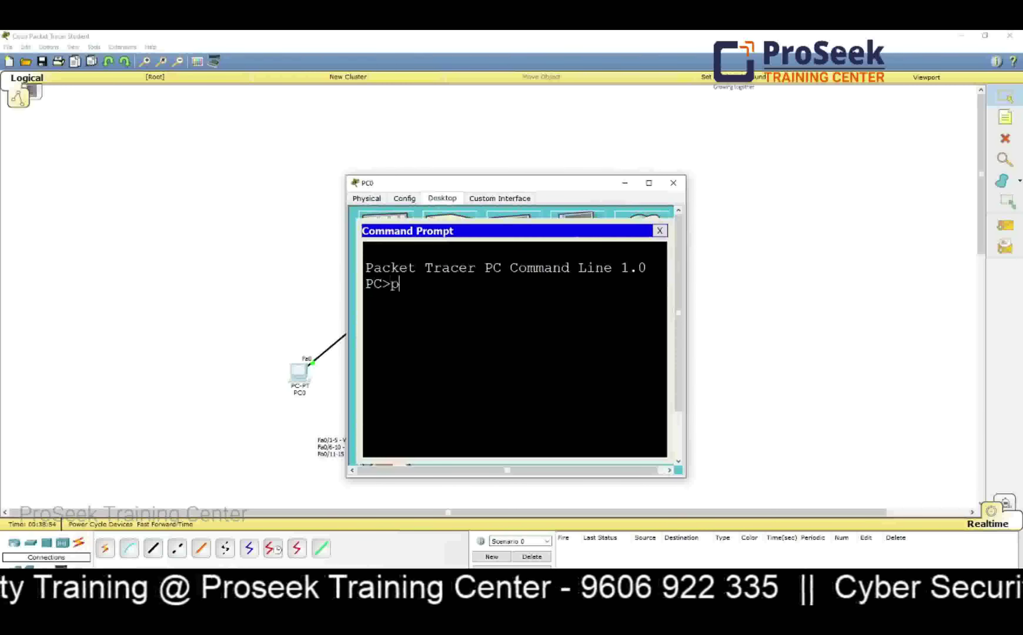
{"action": "type", "text": "ing 192.168"}
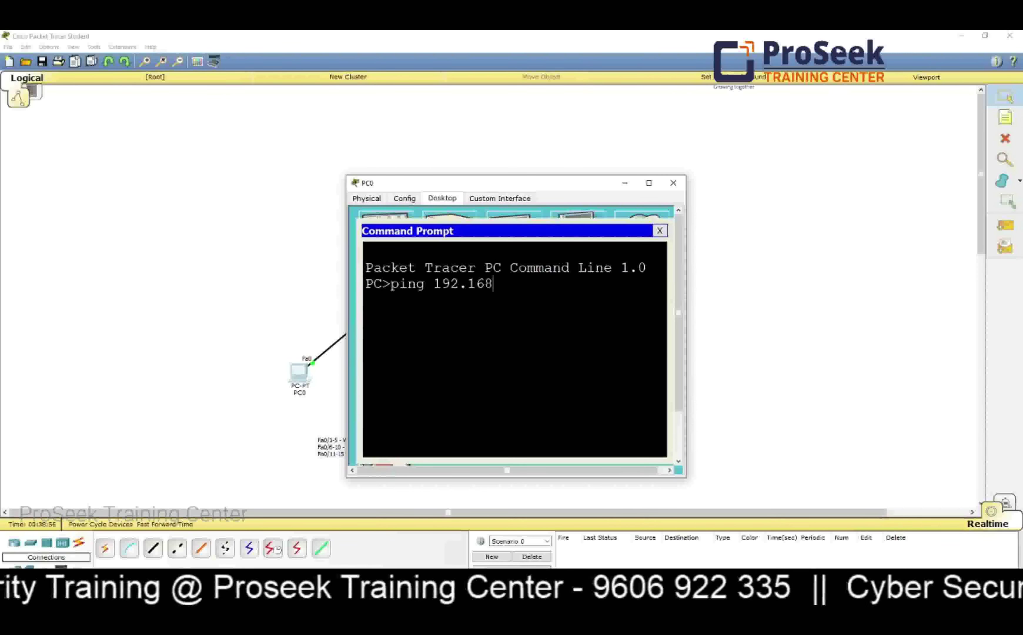
{"action": "type", "text": ".1.2"}
{"action": "key", "text": "Return"}
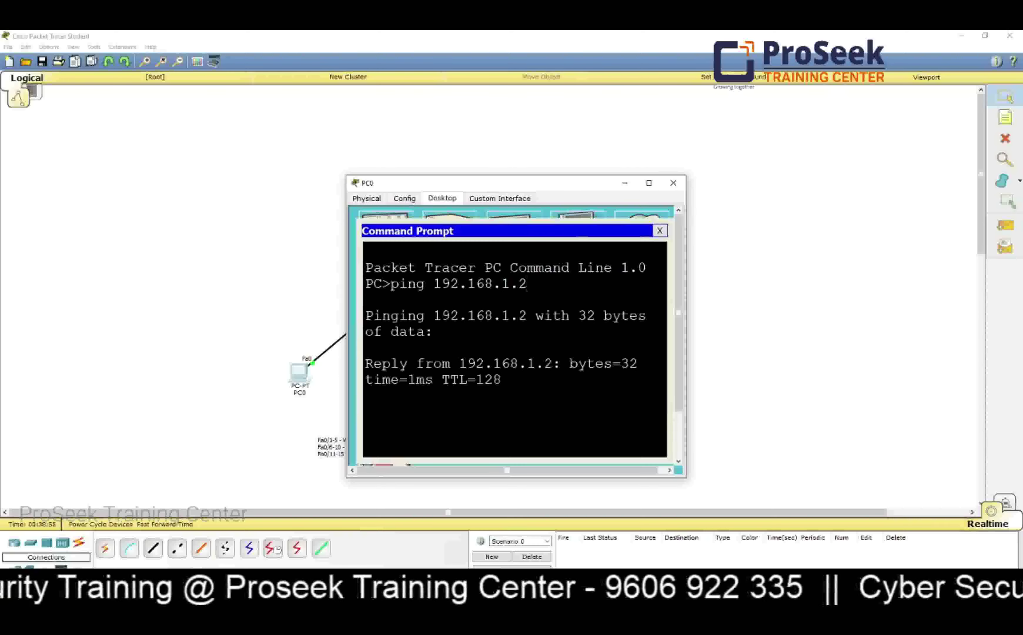
{"action": "left_click", "coordinate": [649, 183]}
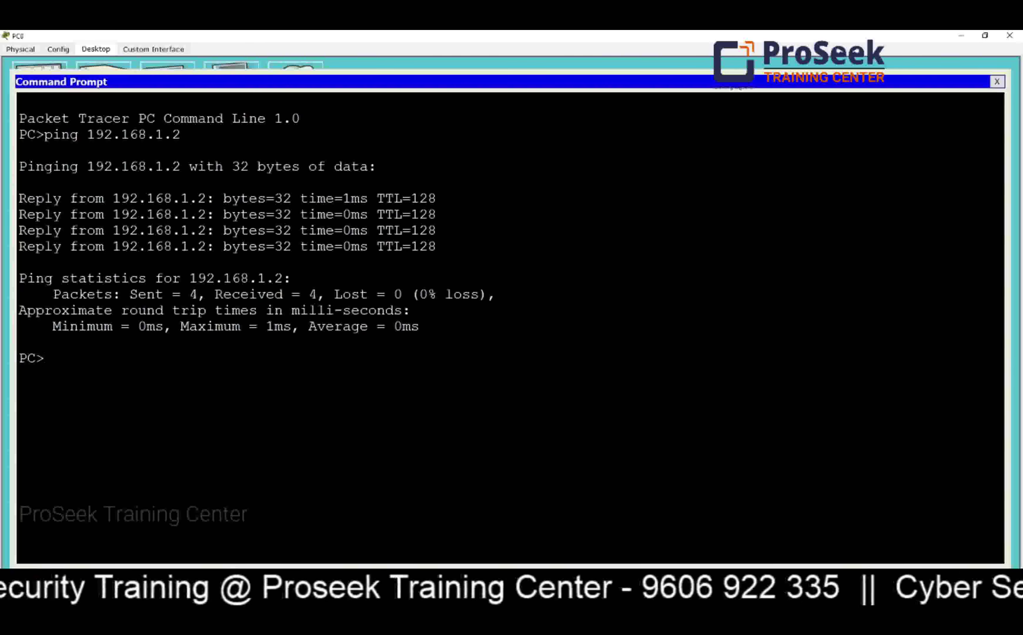
{"action": "left_click", "coordinate": [1010, 36]}
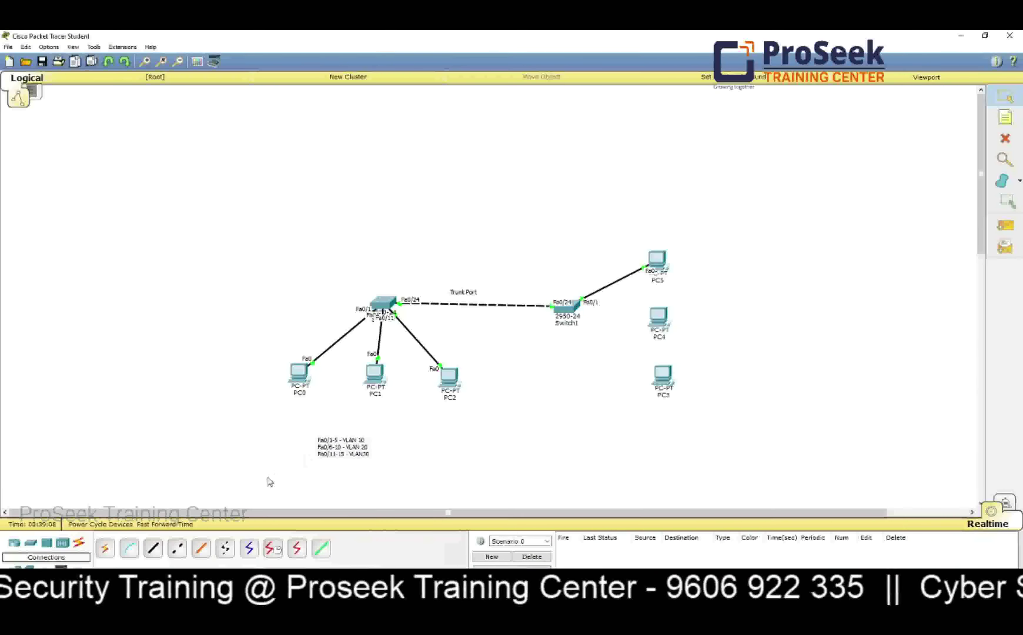
Cable PC4's FastEthernet0 to Switch1's FastEthernet0/6 with a straight-through copper cable.
{"action": "left_click", "coordinate": [156, 556]}
{"action": "left_click", "coordinate": [656, 323]}
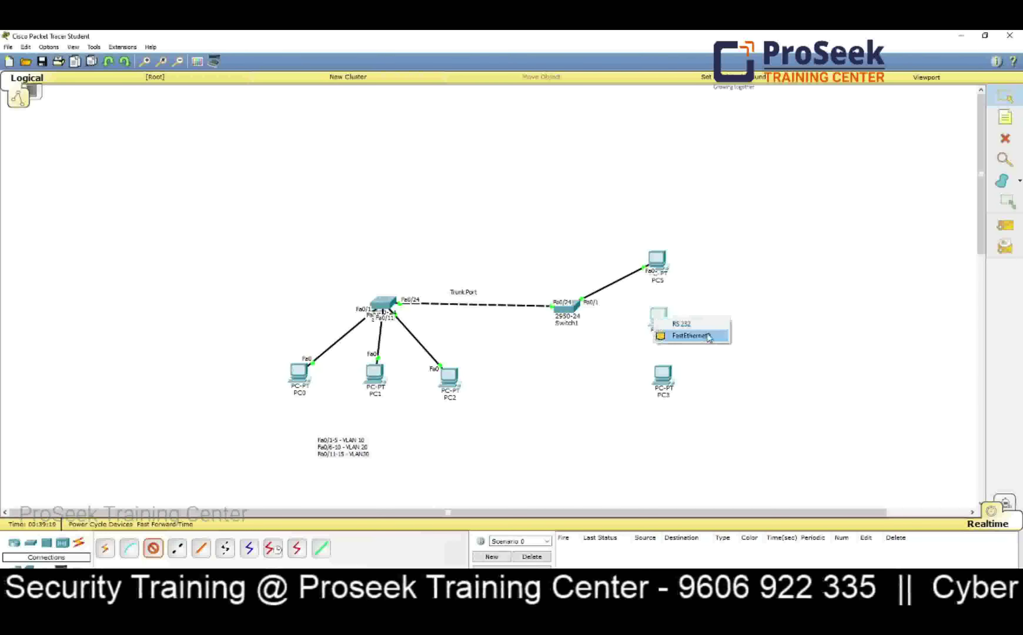
{"action": "left_click", "coordinate": [681, 336]}
{"action": "left_click", "coordinate": [559, 309]}
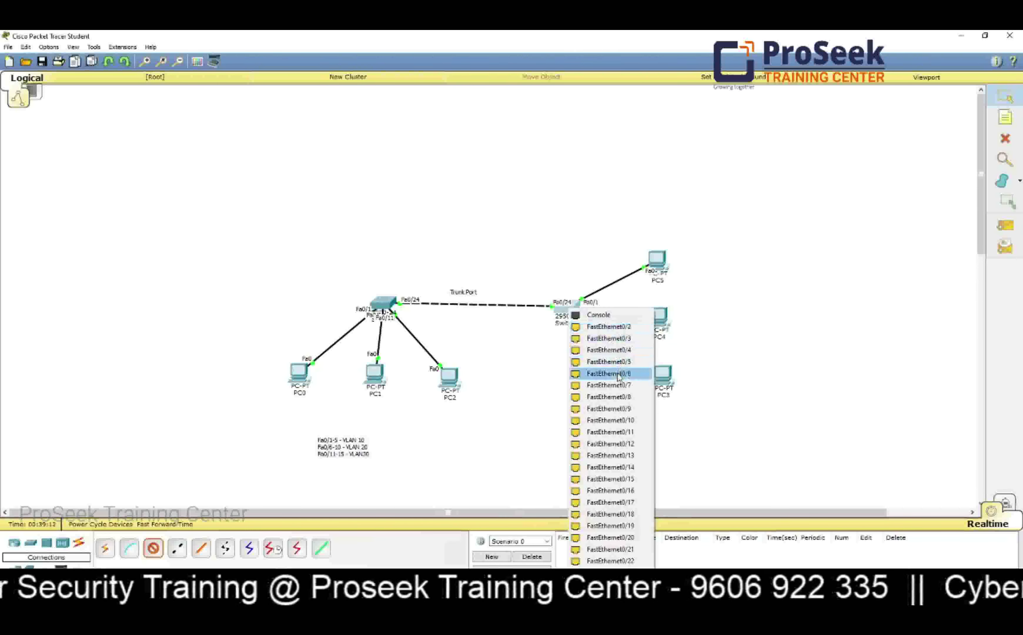
{"action": "left_click", "coordinate": [586, 372]}
In Switch1's CLI, make Fa0/6 an access port in VLAN 20.
{"action": "double_click", "coordinate": [557, 307]}
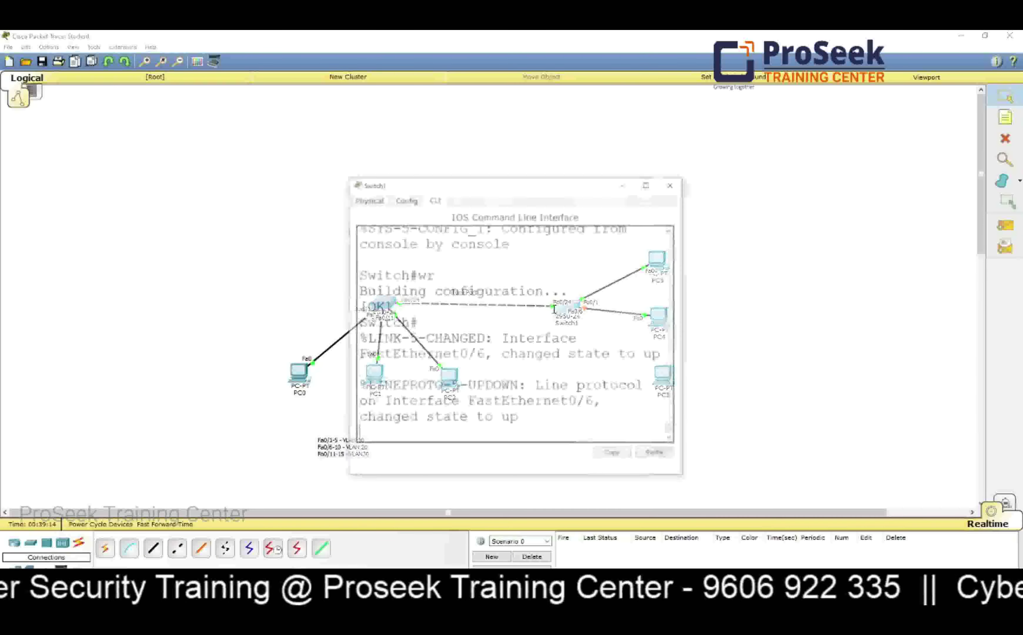
{"action": "double_click", "coordinate": [580, 188]}
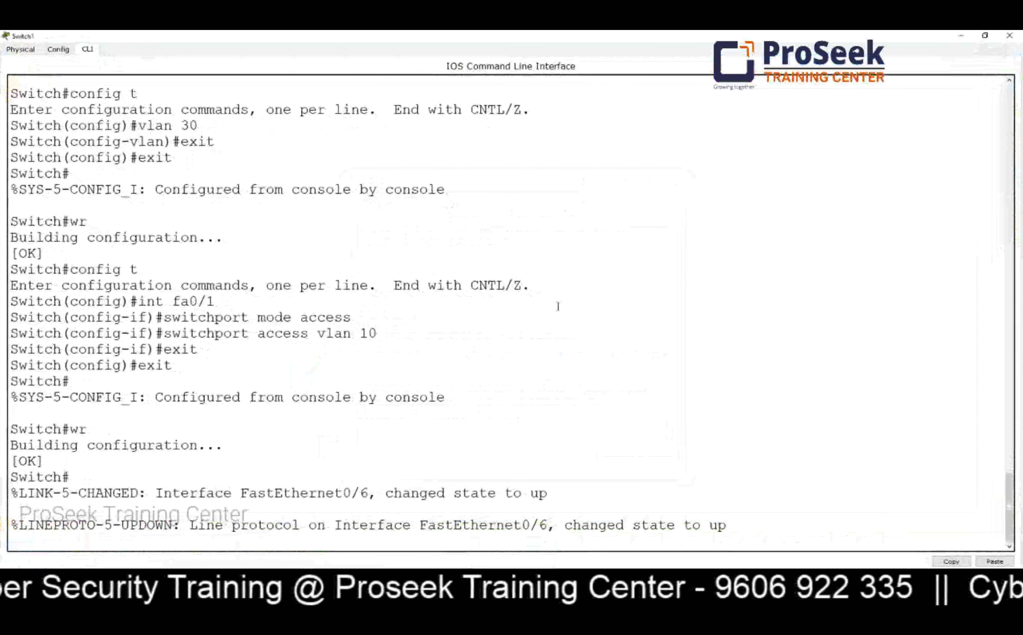
{"action": "left_click", "coordinate": [558, 307]}
{"action": "key", "text": "Return"}
{"action": "type", "text": "config"}
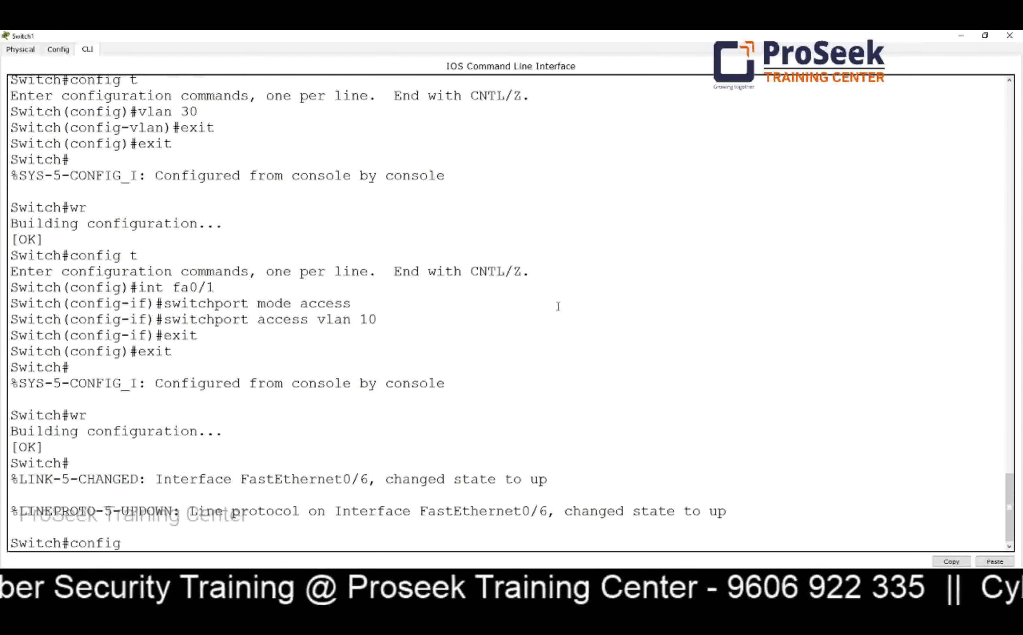
{"action": "type", "text": " t"}
{"action": "key", "text": "Return"}
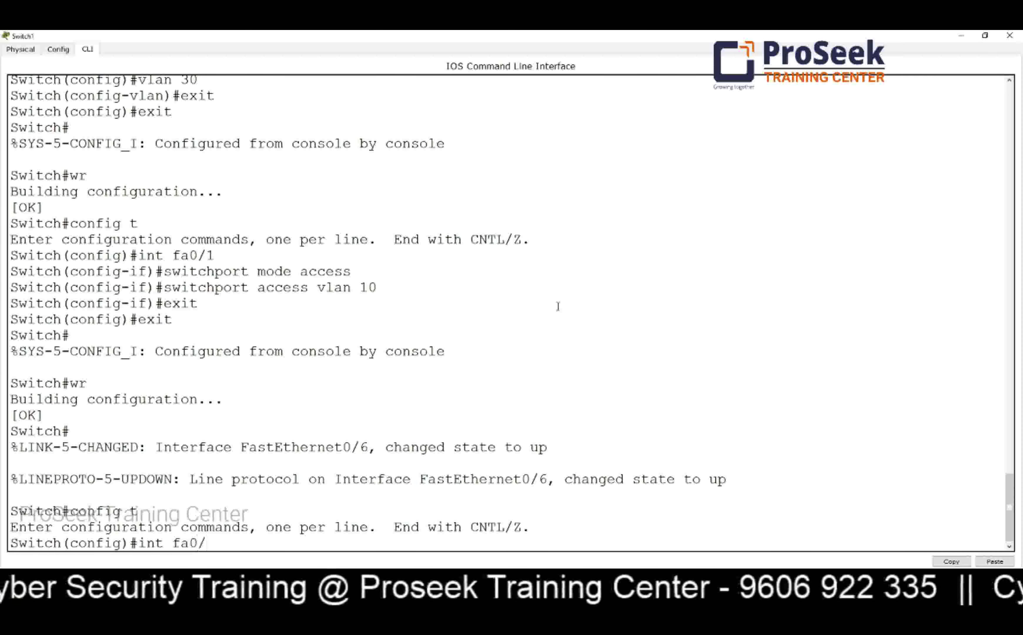
{"action": "key", "text": "Return"}
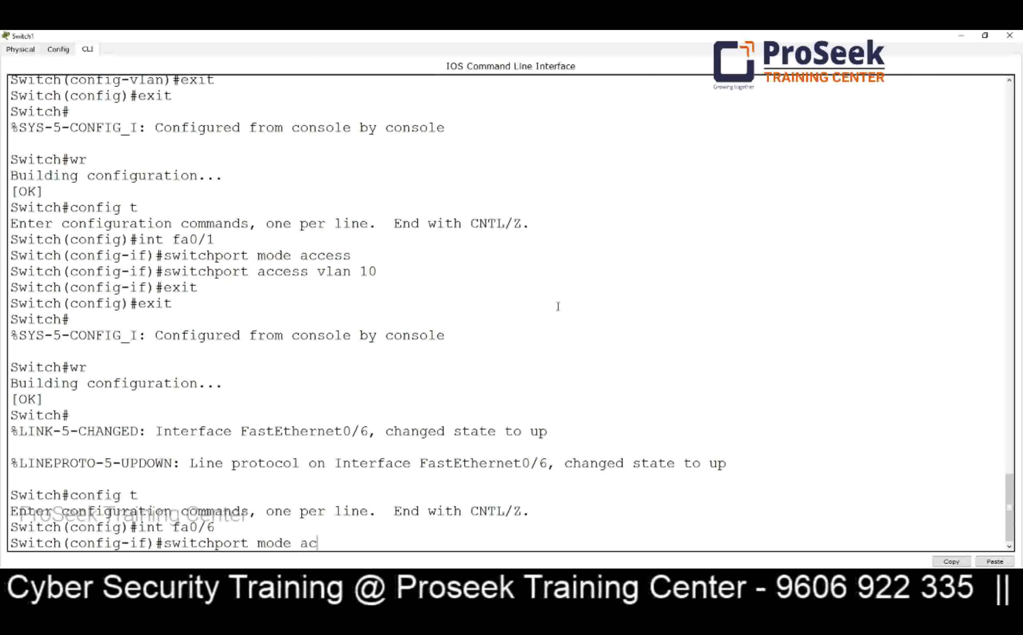
{"action": "type", "text": "switchport mode access"}
{"action": "key", "text": "Return"}
{"action": "type", "text": "switchport access vlan"}
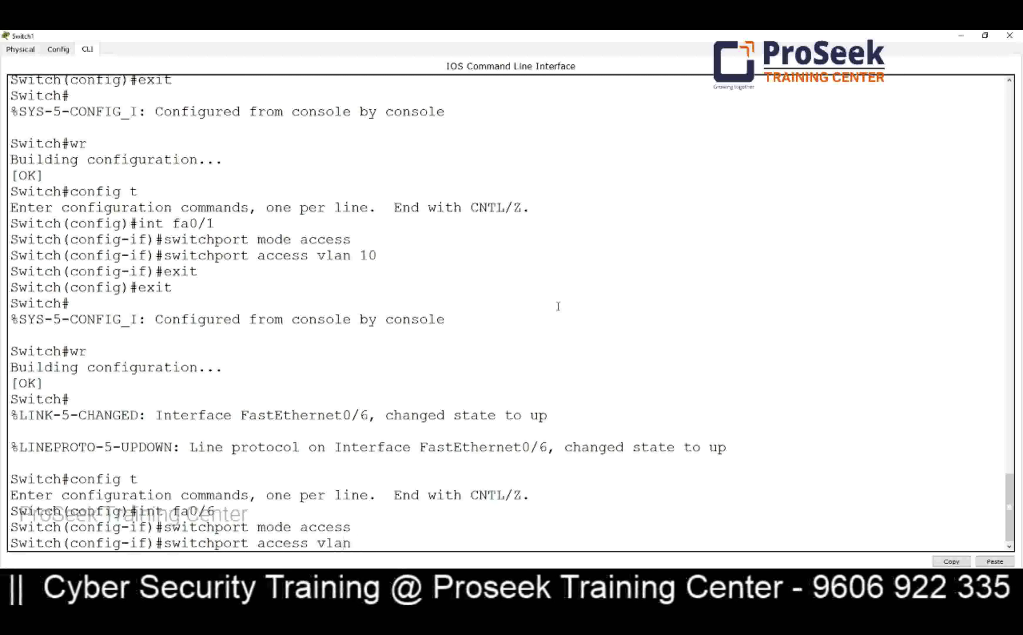
{"action": "type", "text": " 20"}
{"action": "key", "text": "Return"}
Exit to privileged mode, save Switch1's configuration with wr, and close the window.
{"action": "type", "text": "exit"}
{"action": "key", "text": "Return"}
{"action": "type", "text": "exit"}
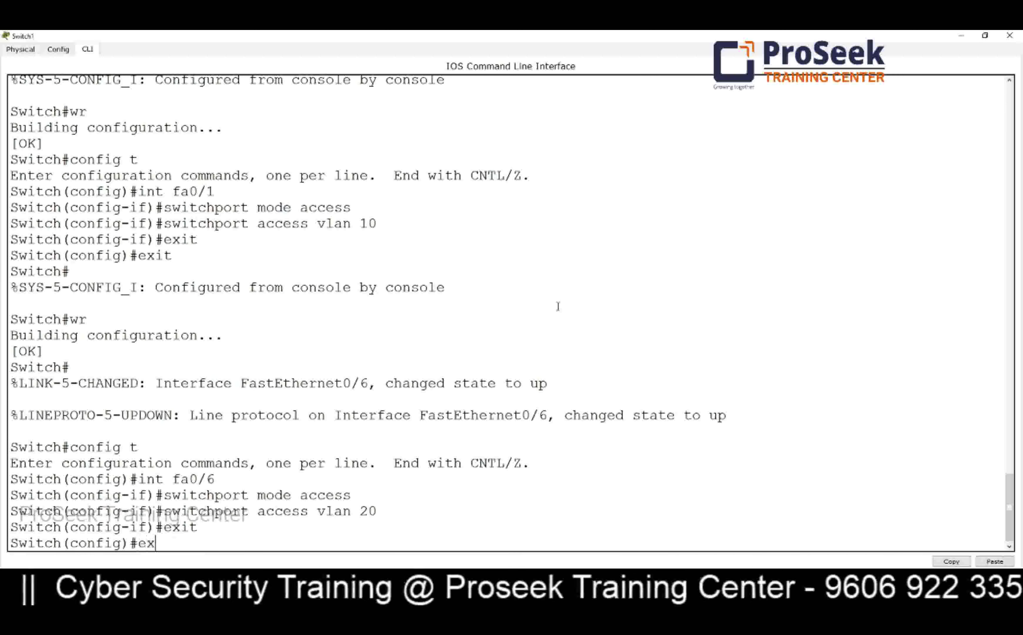
{"action": "key", "text": "Return"}
{"action": "type", "text": "wr"}
{"action": "key", "text": "Return"}
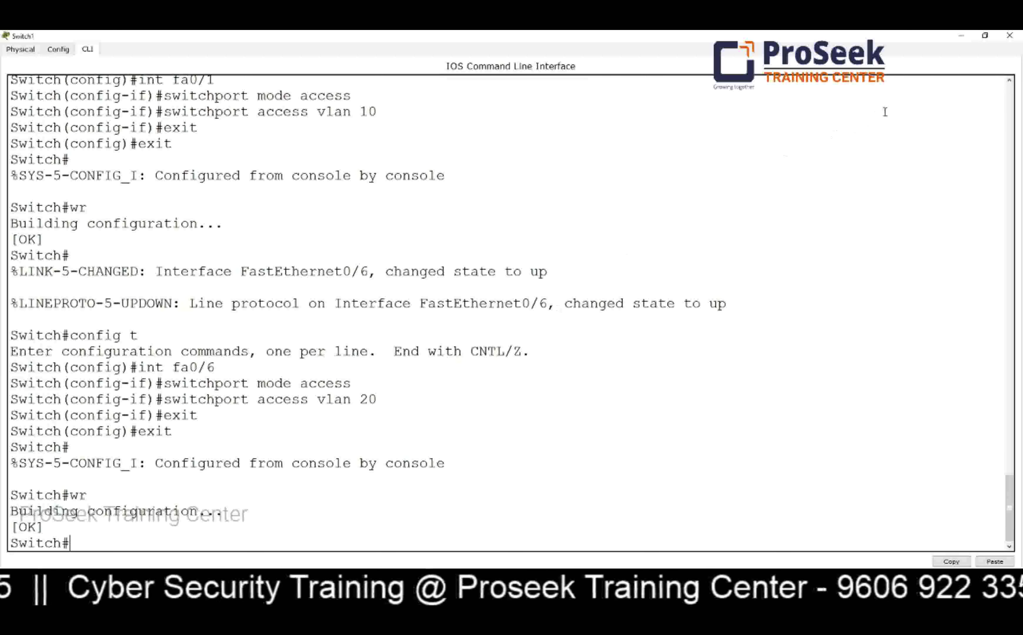
{"action": "left_click", "coordinate": [1010, 36]}
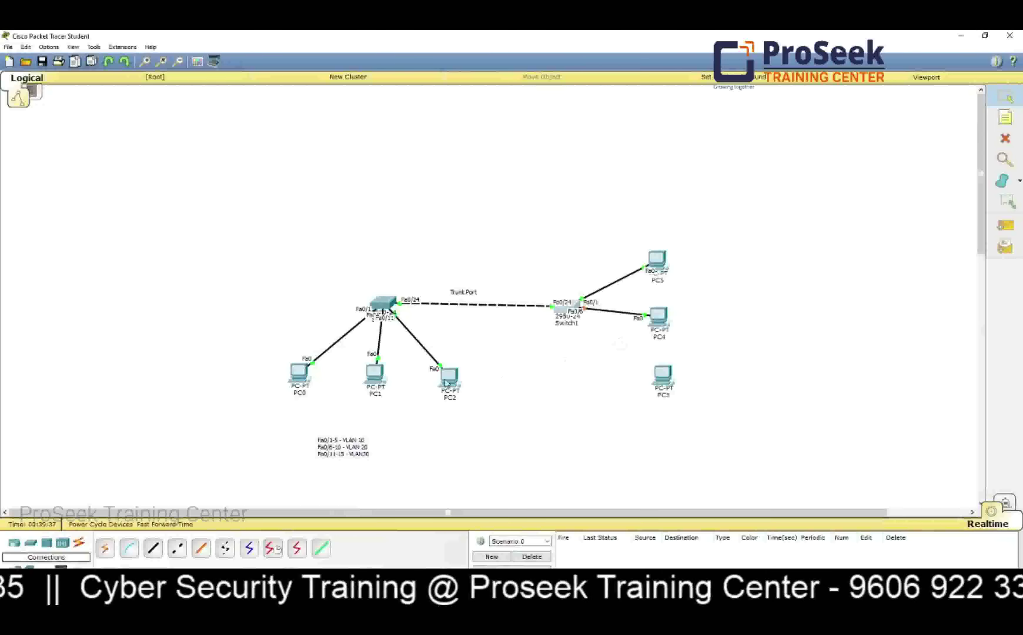
Give PC1 the static IP 192.168.2.1 with subnet mask 255.255.255.0.
{"action": "left_click", "coordinate": [376, 374]}
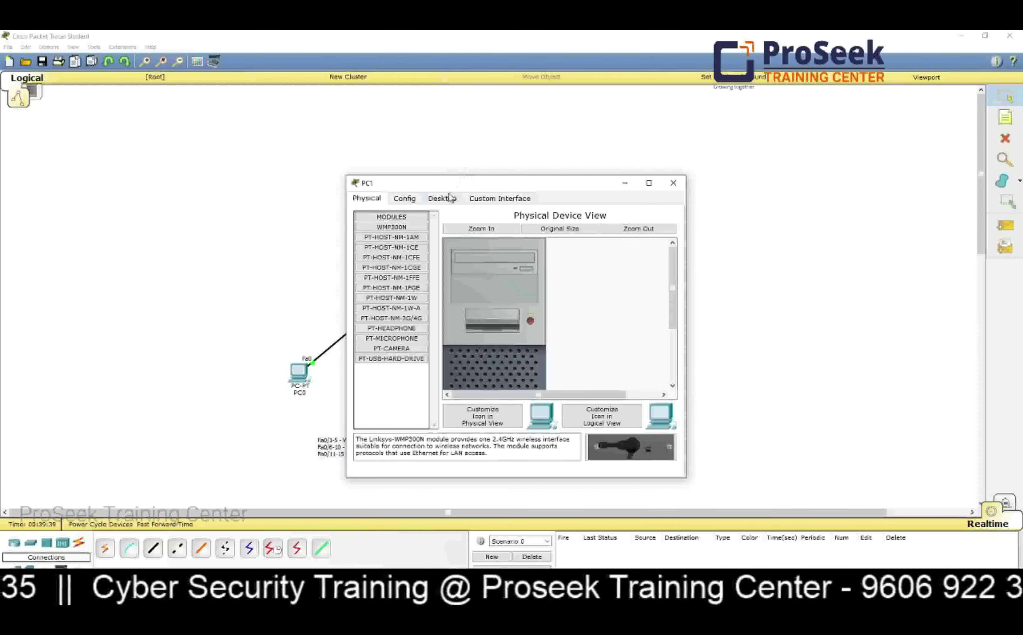
{"action": "left_click", "coordinate": [445, 200]}
{"action": "left_click", "coordinate": [391, 241]}
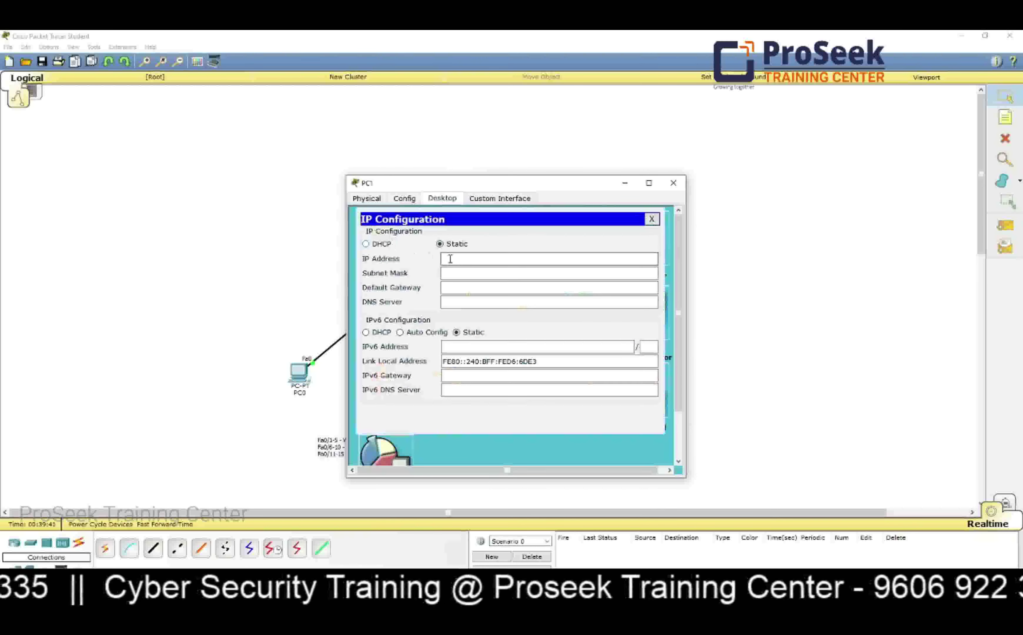
{"action": "left_click", "coordinate": [452, 259]}
{"action": "type", "text": "192.168.2.1"}
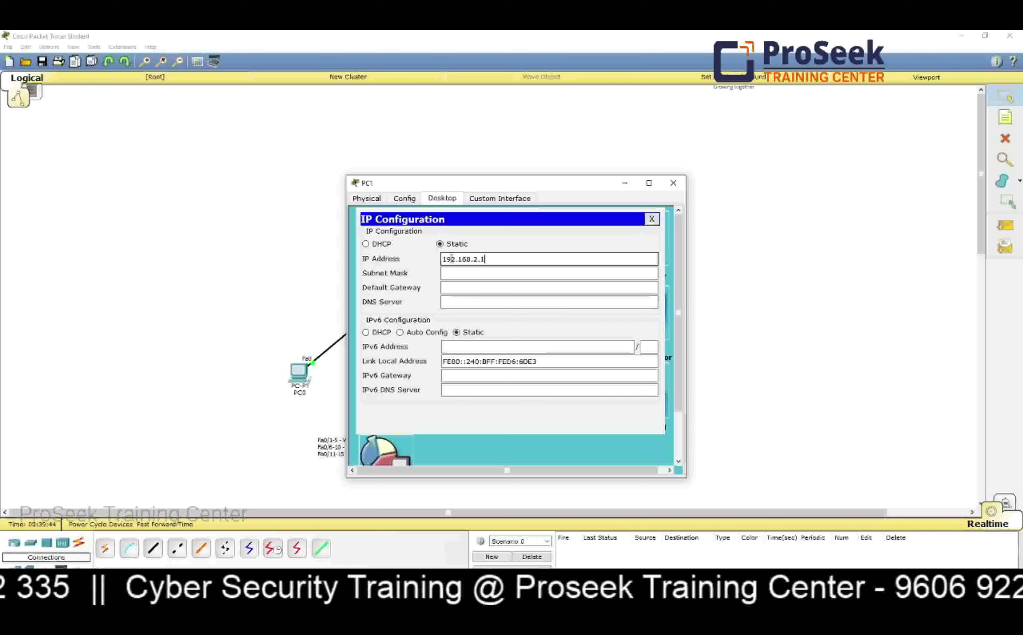
{"action": "key", "text": "Tab"}
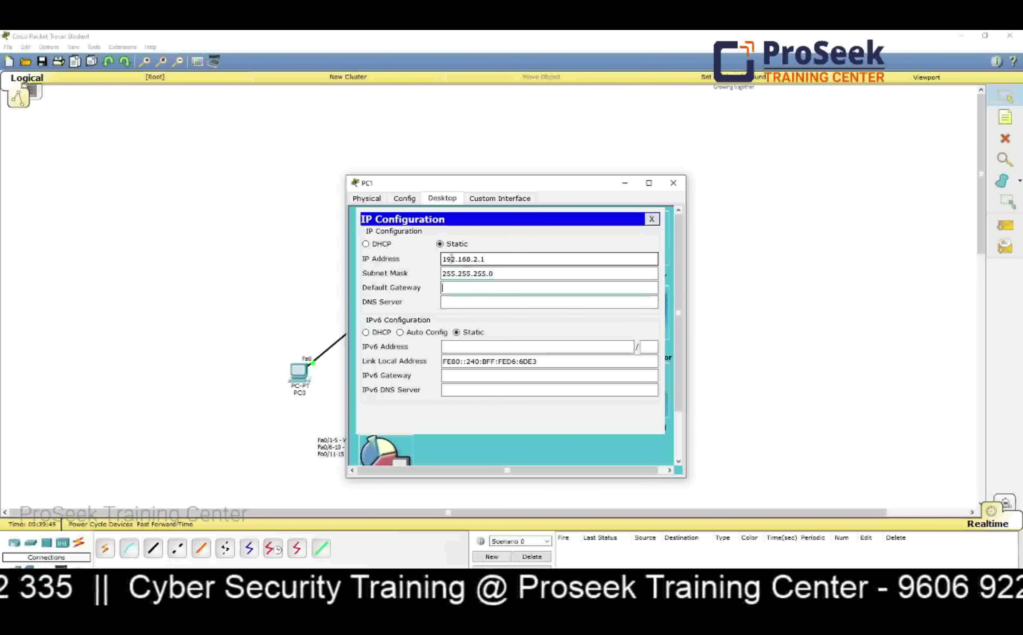
{"action": "left_click", "coordinate": [674, 183]}
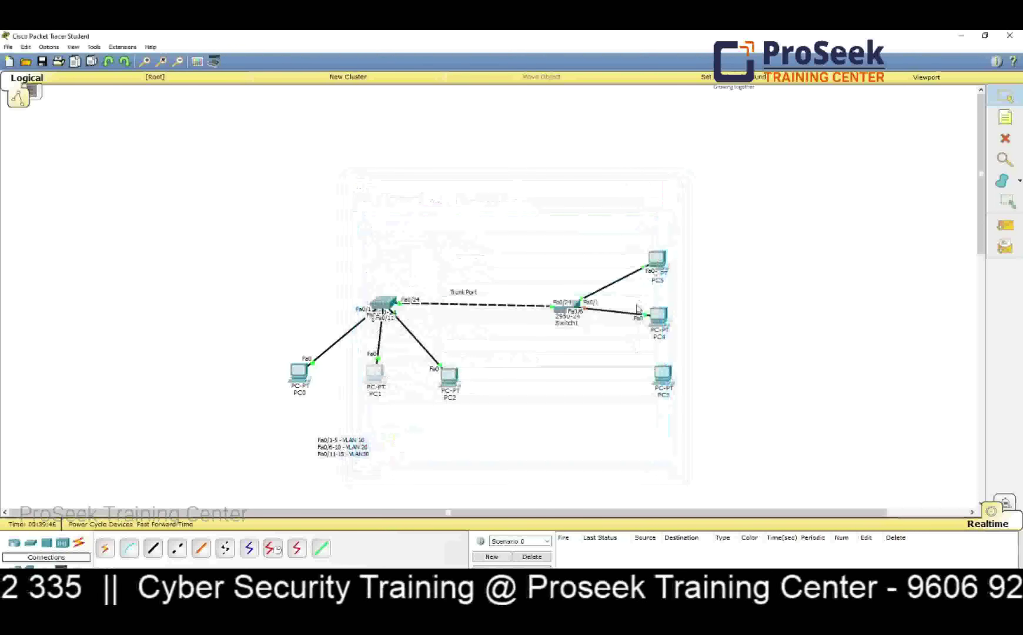
Give PC4 the static IP 192.168.2.2 with the auto-filled subnet mask.
{"action": "left_click", "coordinate": [658, 316]}
{"action": "left_click", "coordinate": [443, 199]}
{"action": "left_click", "coordinate": [382, 244]}
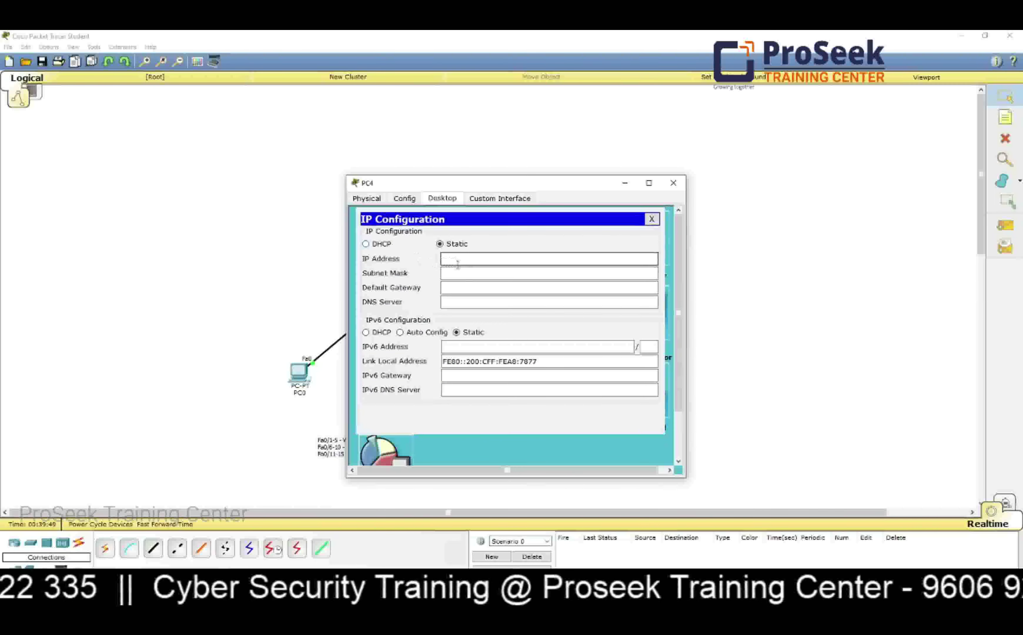
{"action": "type", "text": "192.168.2.2"}
{"action": "left_click", "coordinate": [461, 268]}
{"action": "left_click", "coordinate": [673, 182]}
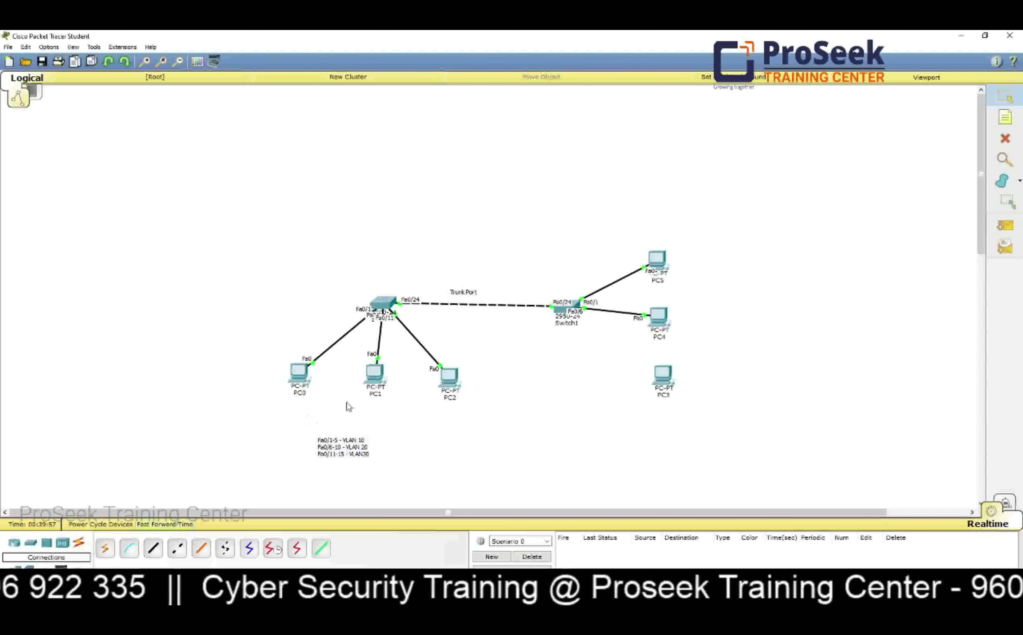
Ping 192.168.2.2 from PC1's command prompt and confirm four replies with 0% loss.
{"action": "left_click", "coordinate": [374, 379]}
{"action": "left_click", "coordinate": [590, 245]}
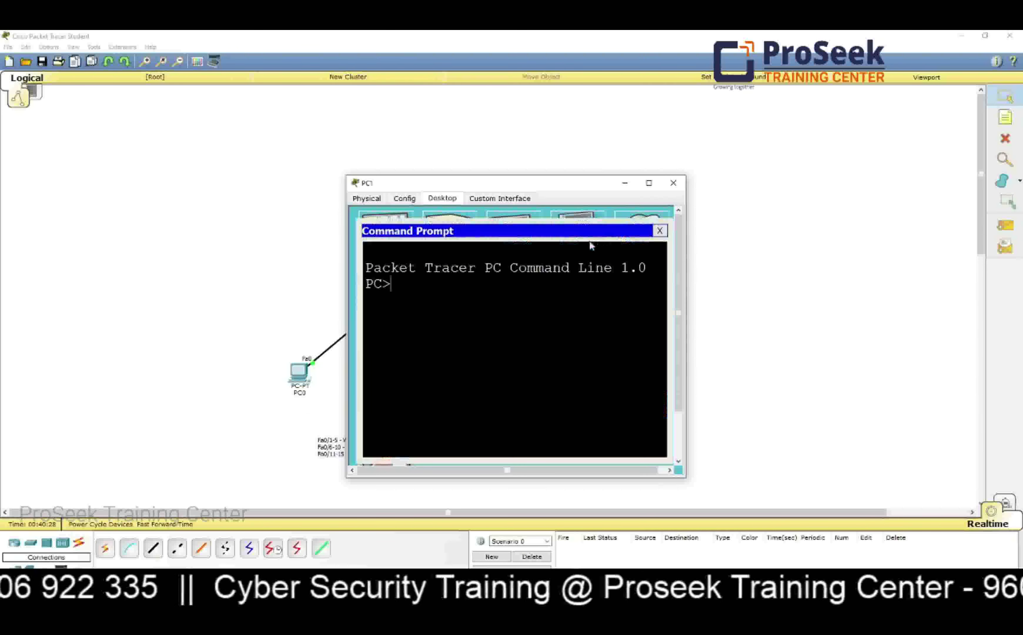
{"action": "type", "text": "ping 192."}
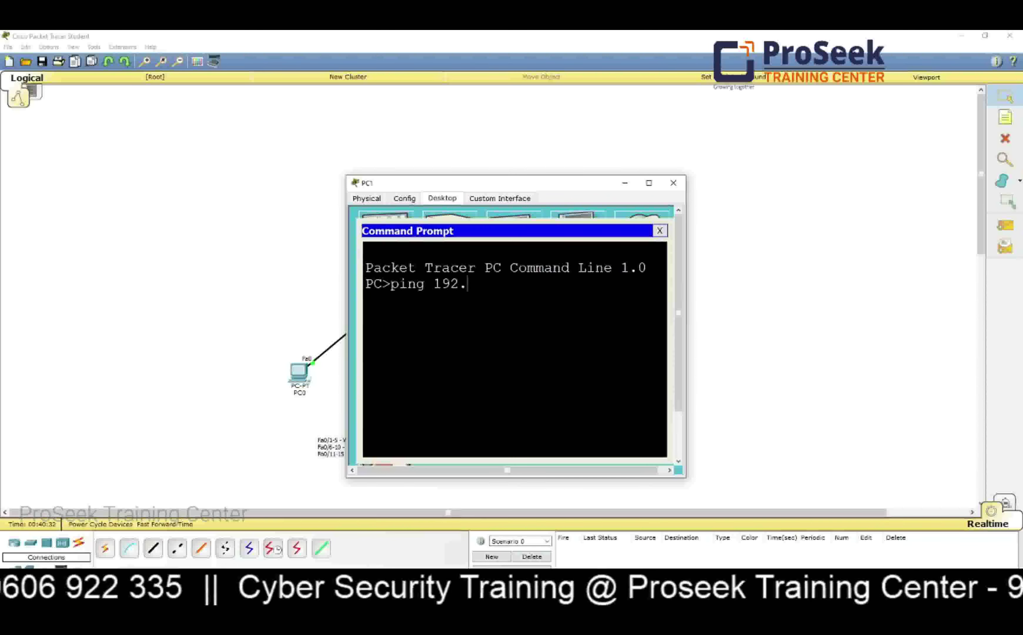
{"action": "type", "text": "168.2.2"}
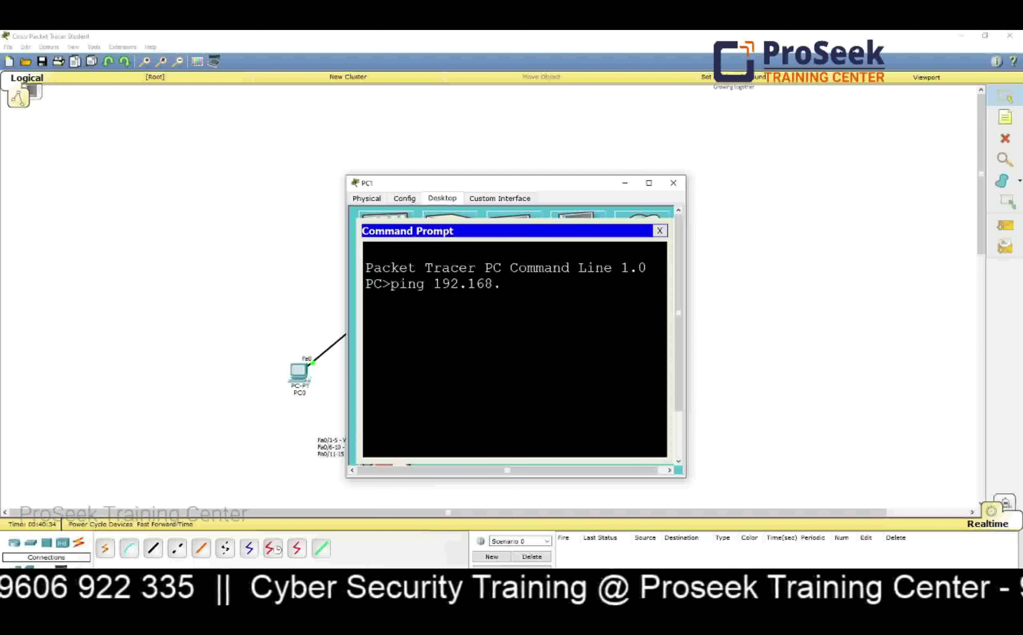
{"action": "key", "text": "Return"}
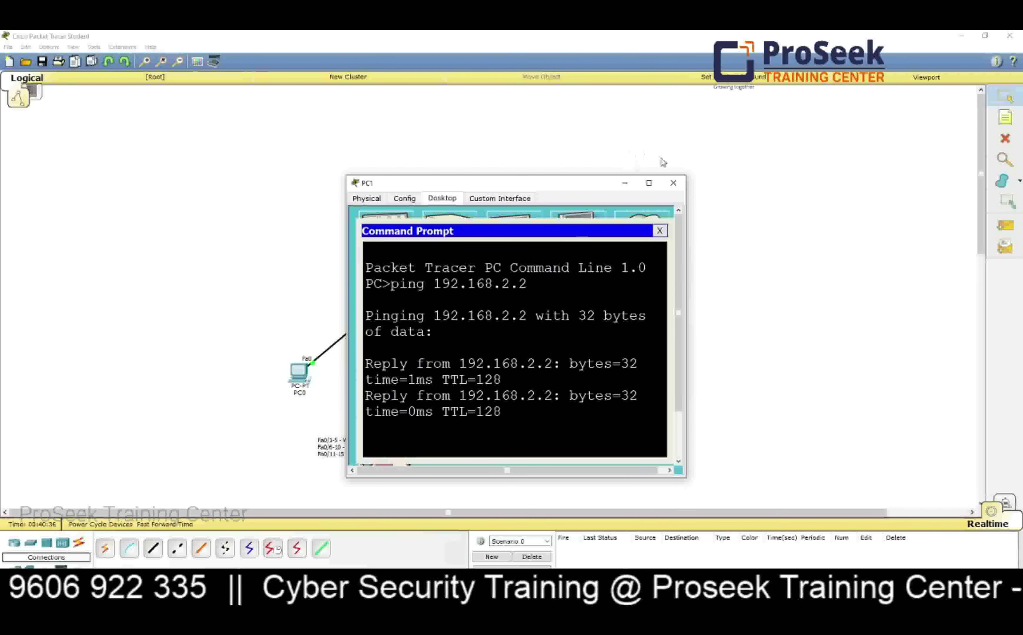
{"action": "left_click", "coordinate": [649, 183]}
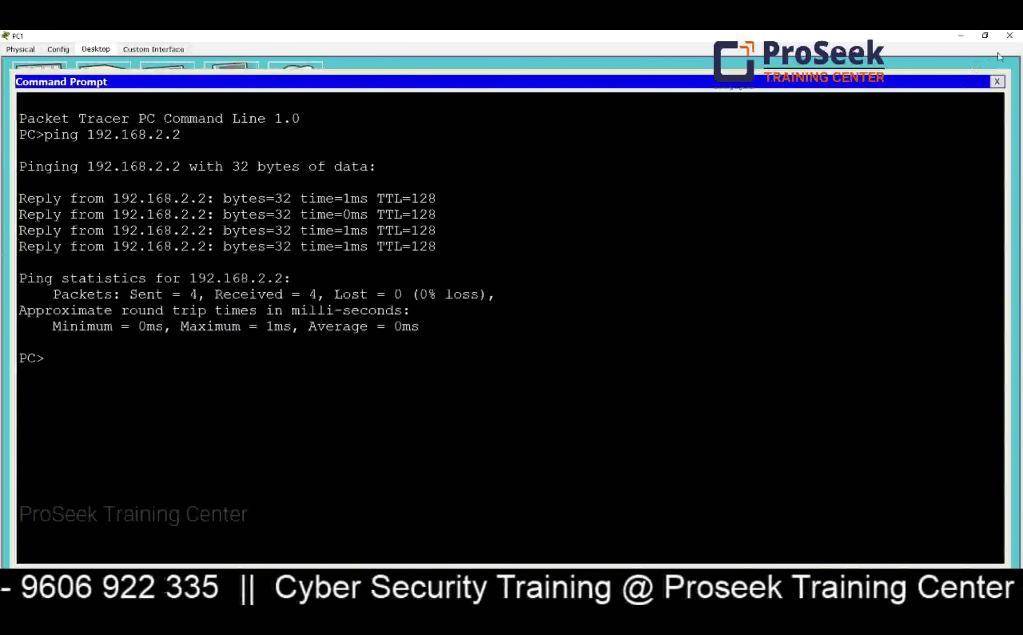
{"action": "left_click", "coordinate": [1009, 35]}
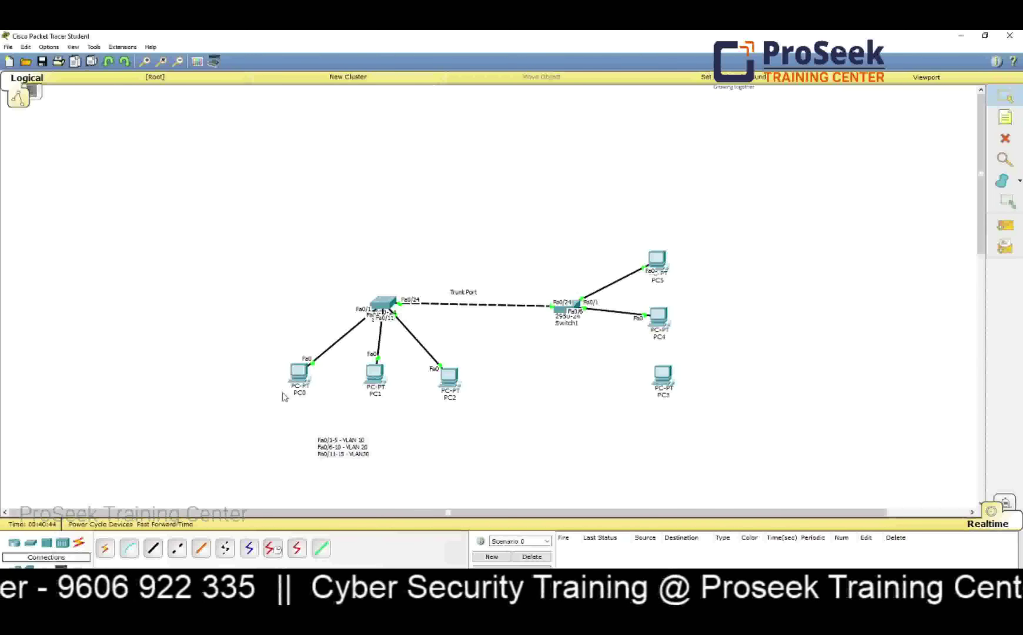
Arrange PC0–PC5 in a star around their switches: above, beside and below each.
{"action": "left_click_drag", "start_coordinate": [299, 374], "coordinate": [379, 199]}
{"action": "left_click_drag", "start_coordinate": [663, 261], "coordinate": [578, 205]}
{"action": "left_click_drag", "start_coordinate": [381, 379], "coordinate": [283, 310]}
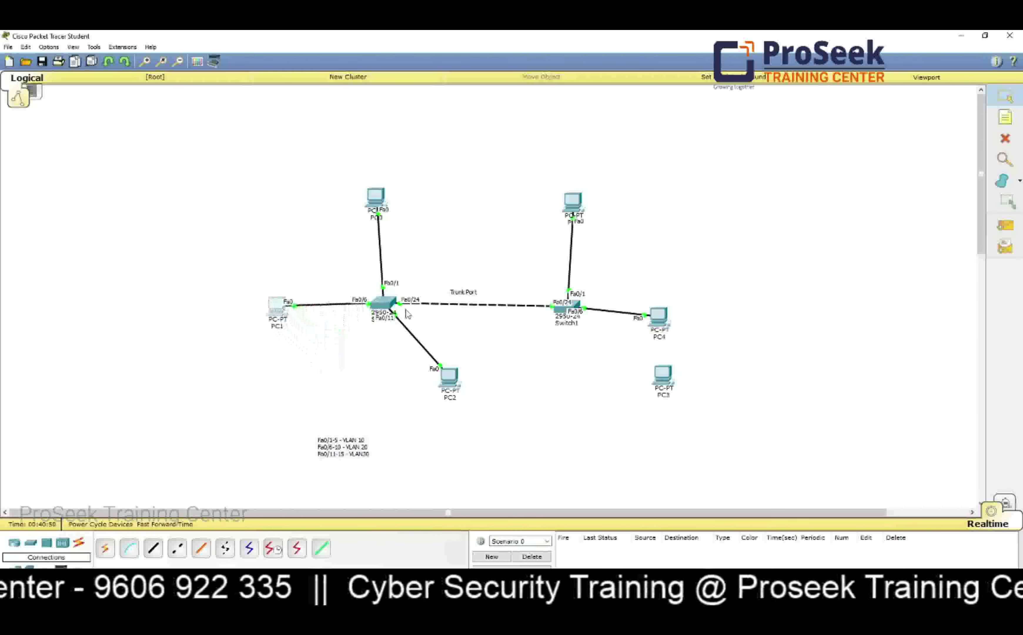
{"action": "left_click_drag", "start_coordinate": [647, 325], "coordinate": [643, 308]}
{"action": "left_click_drag", "start_coordinate": [448, 378], "coordinate": [384, 394]}
{"action": "left_click_drag", "start_coordinate": [659, 383], "coordinate": [570, 397]}
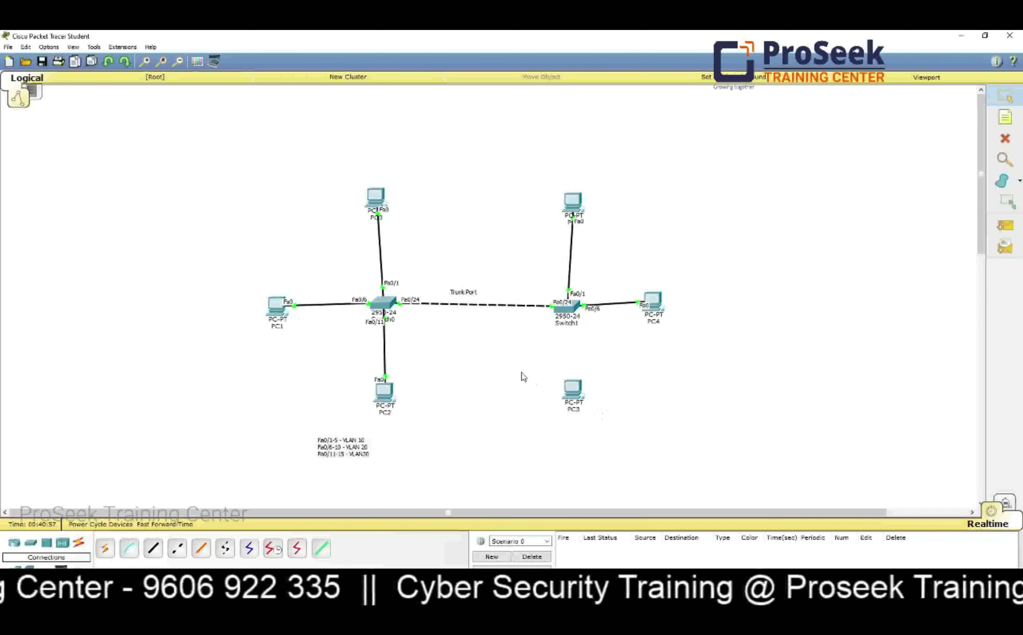
Extend the trunk note to 'Trunk Port - 10,20,30 , 1-untagged frame' and move it above the link.
{"action": "double_click", "coordinate": [475, 292]}
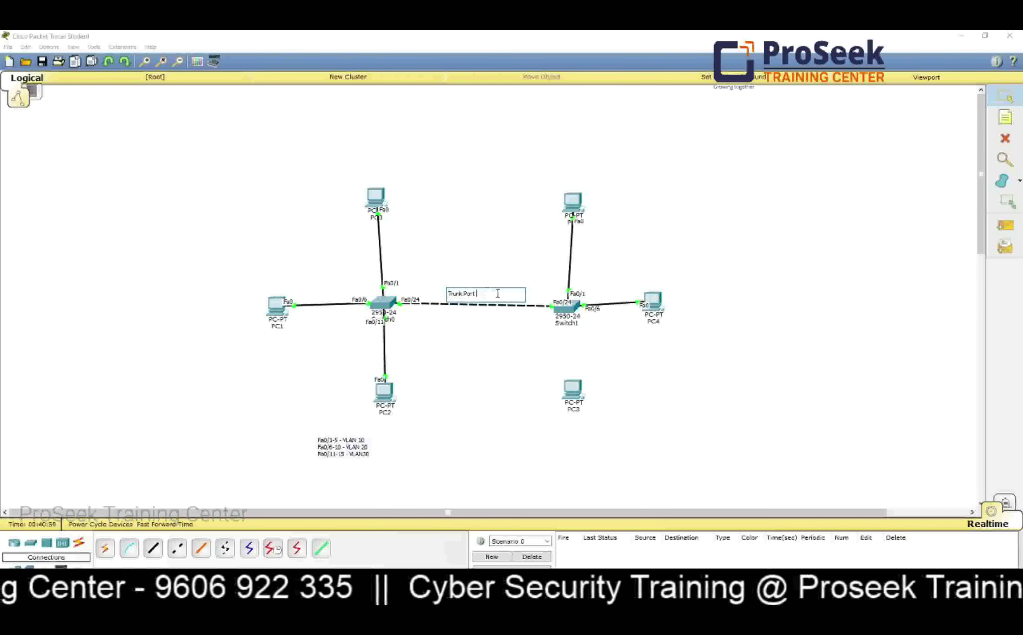
{"action": "type", "text": "- 10"}
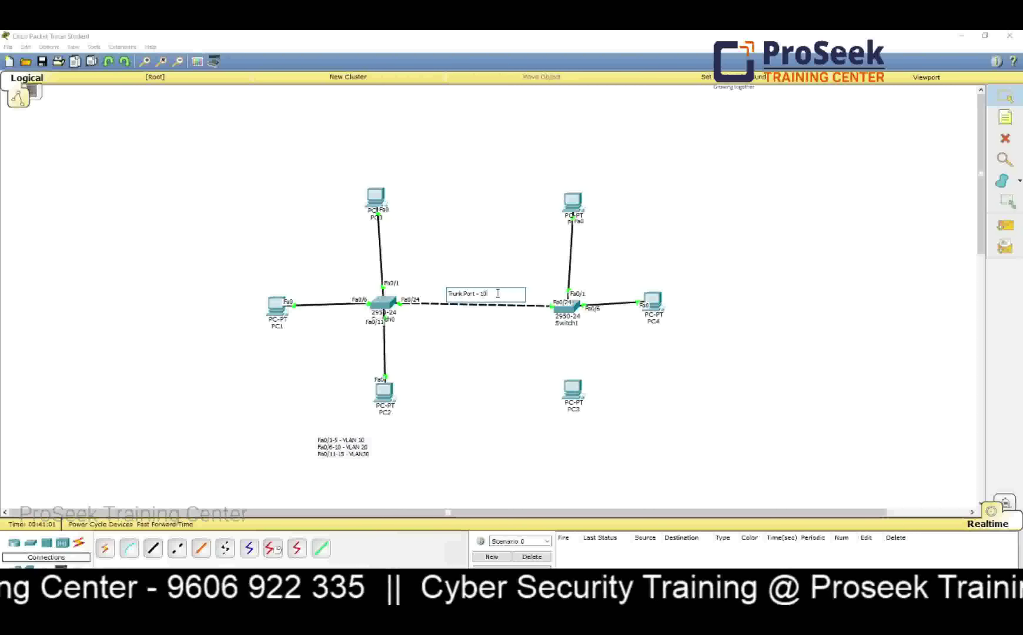
{"action": "type", "text": ",20,30 , 1"}
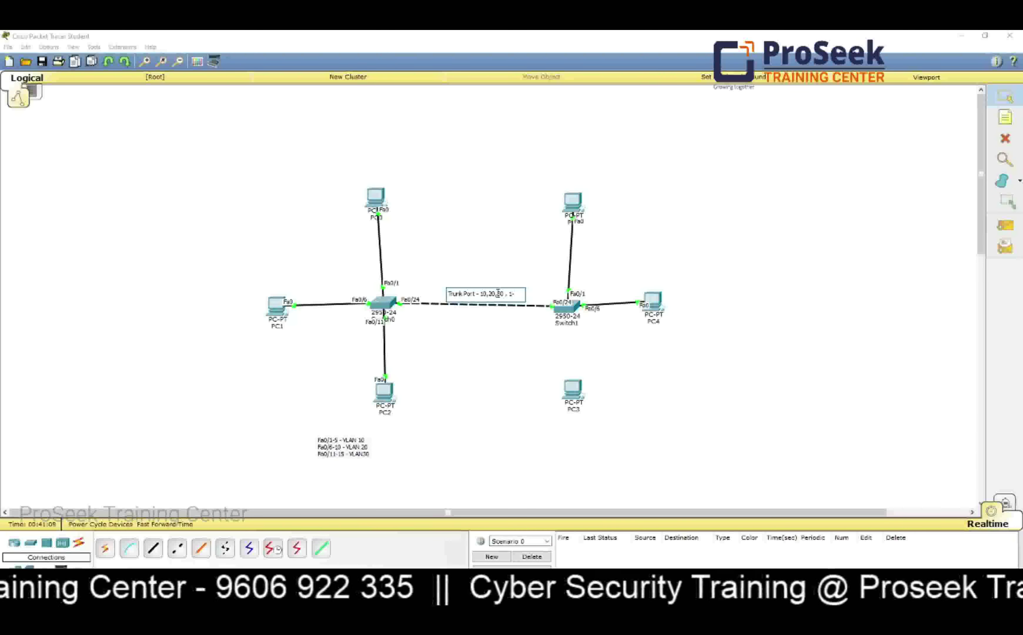
{"action": "type", "text": "-untogged frame"}
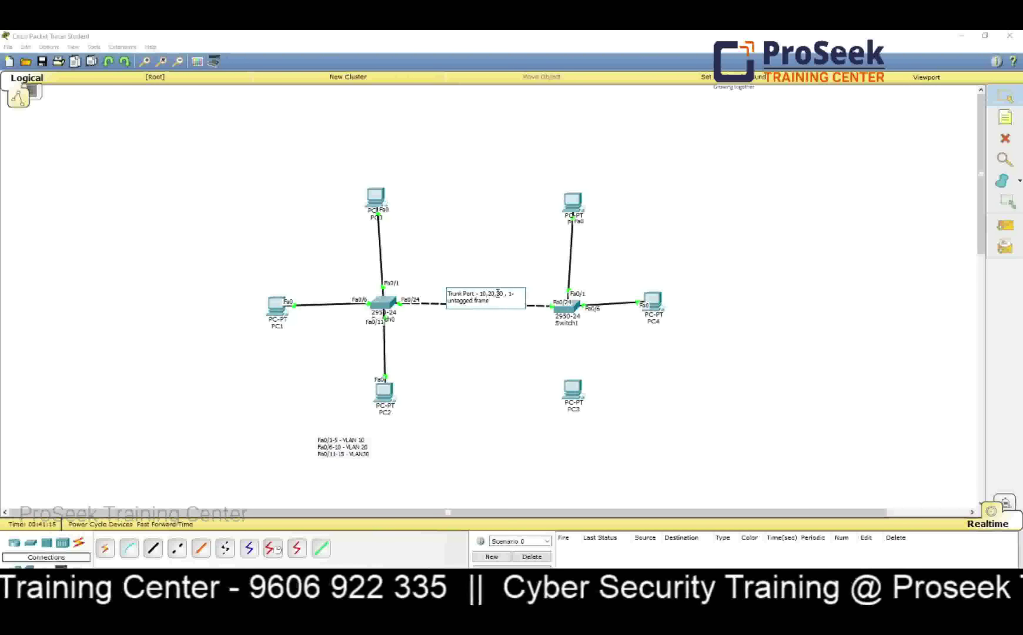
{"action": "left_click", "coordinate": [498, 294]}
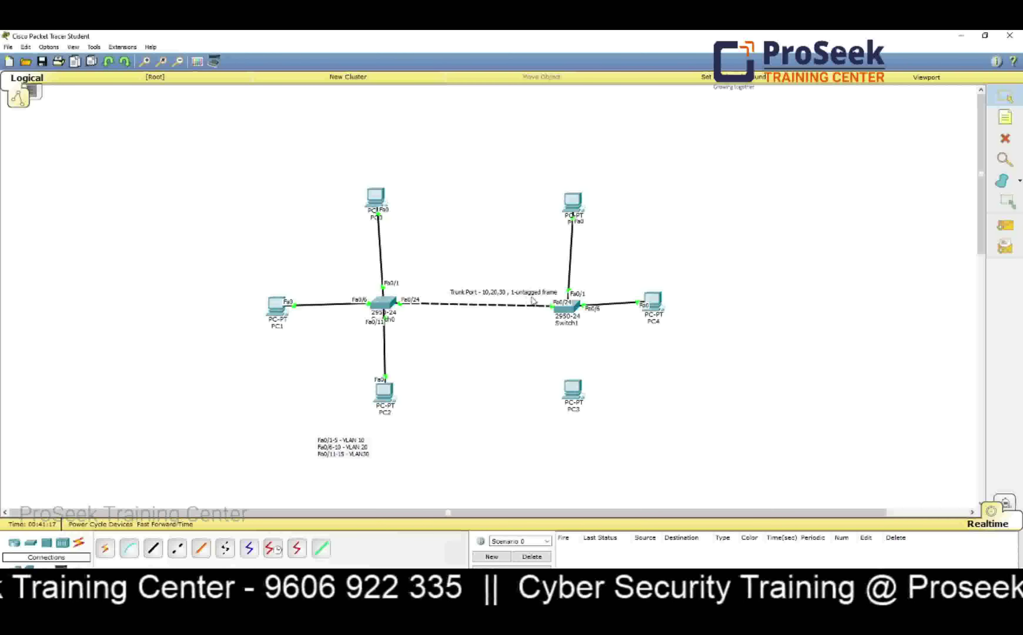
{"action": "left_click_drag", "start_coordinate": [531, 298], "coordinate": [512, 275]}
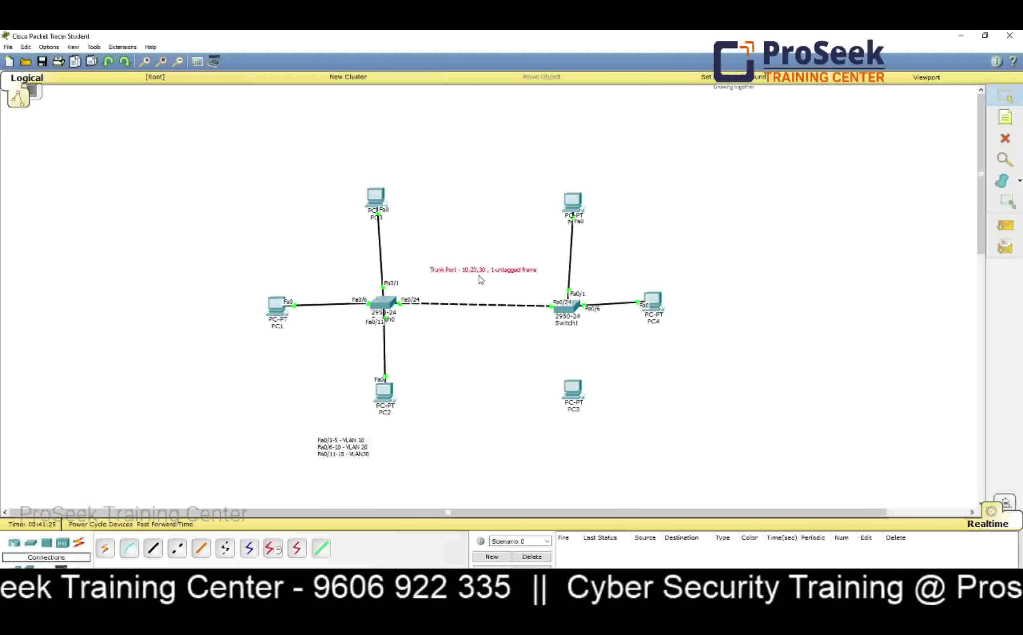
{"action": "left_click", "coordinate": [441, 343]}
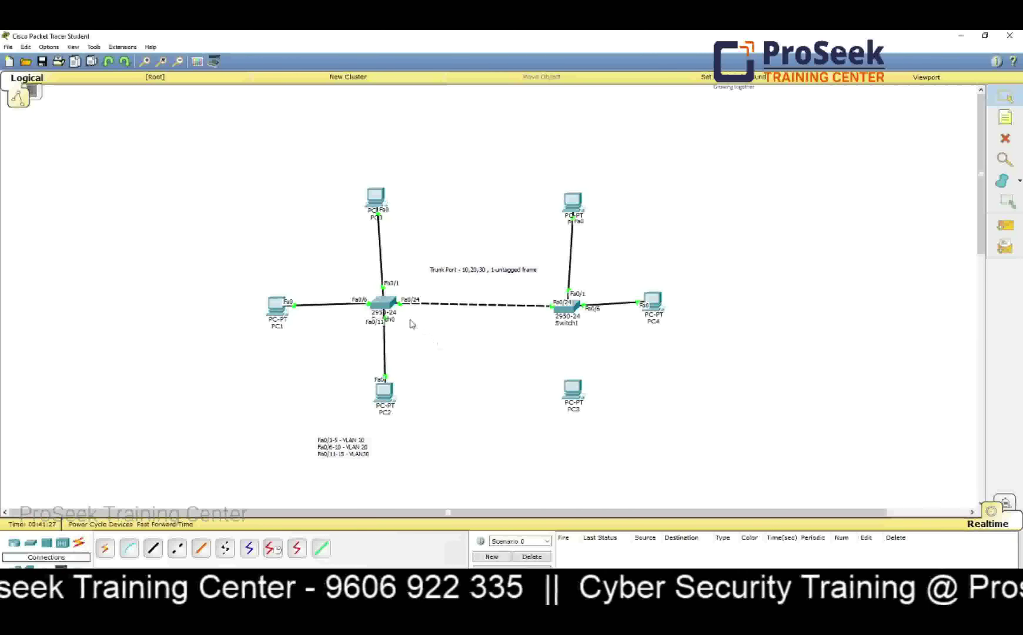